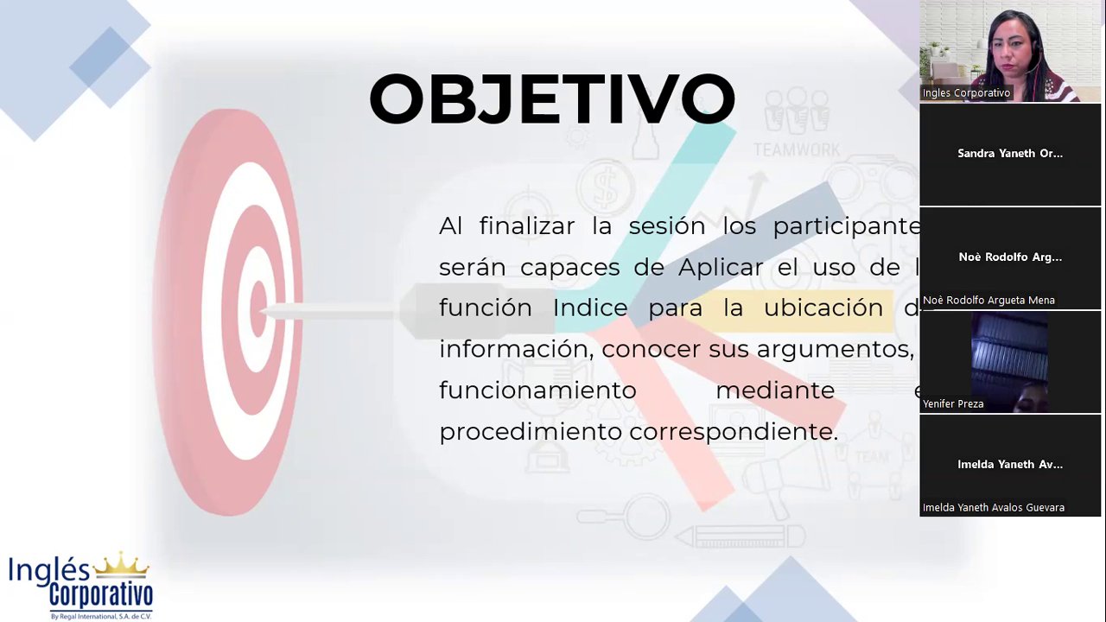
# Advance the slideshow to the FUNCIÓN ÍNDICE slide defining what INDICE returns.
pyautogui.press('Right')
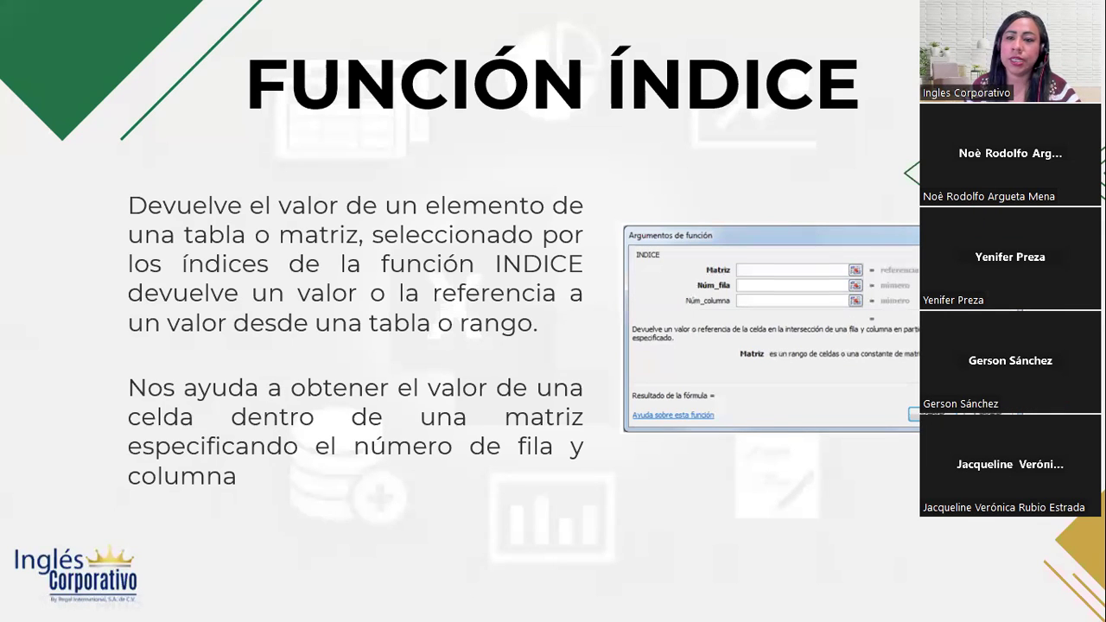
# Advance to the FORMAS DE USO slide showing the MATRICIAL form's syntax.
pyautogui.press('Right')
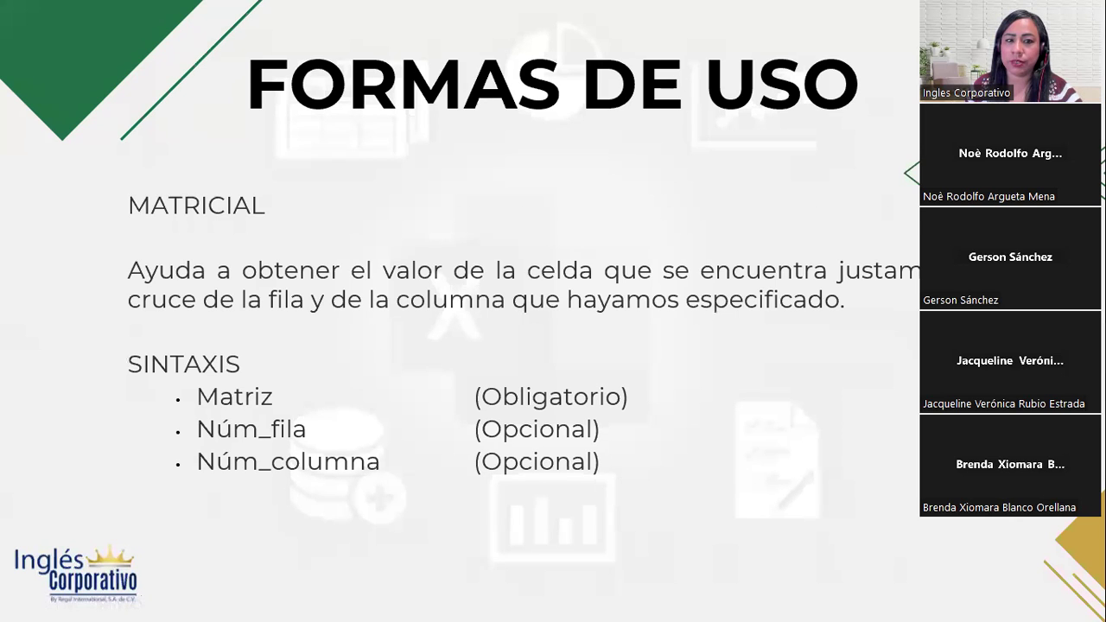
# Advance to the REFERENCIA form slide listing ref, núm_fila, núm_columna and núm_área.
pyautogui.press('Right')
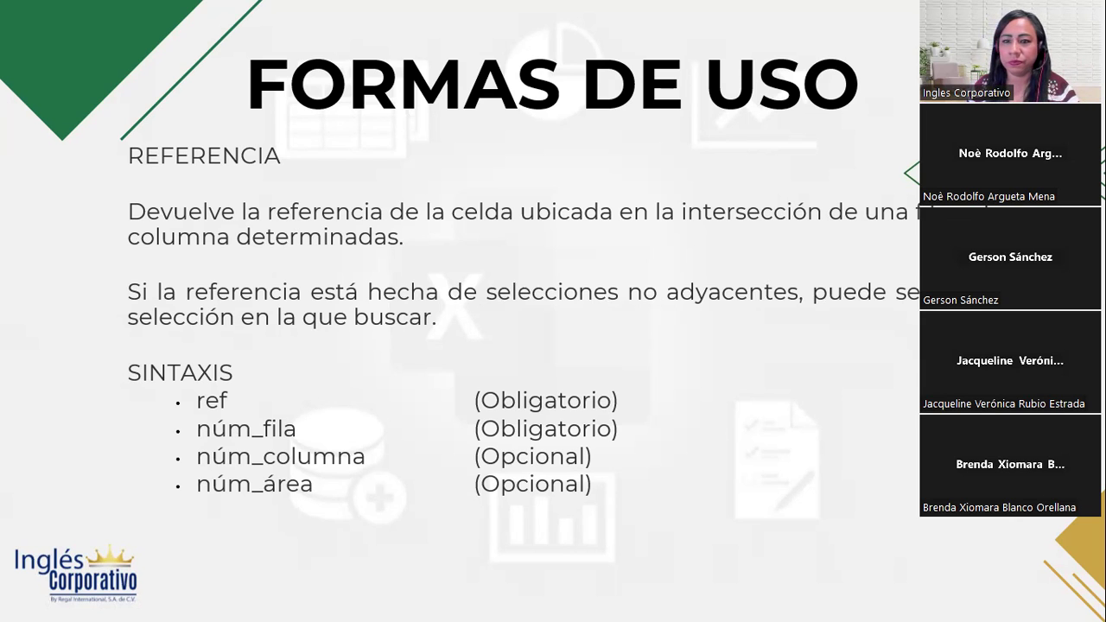
# Advance to the DESARROLLO slide with the Productos 1–8 sales table for Ejemplo 1.
pyautogui.press('Right')
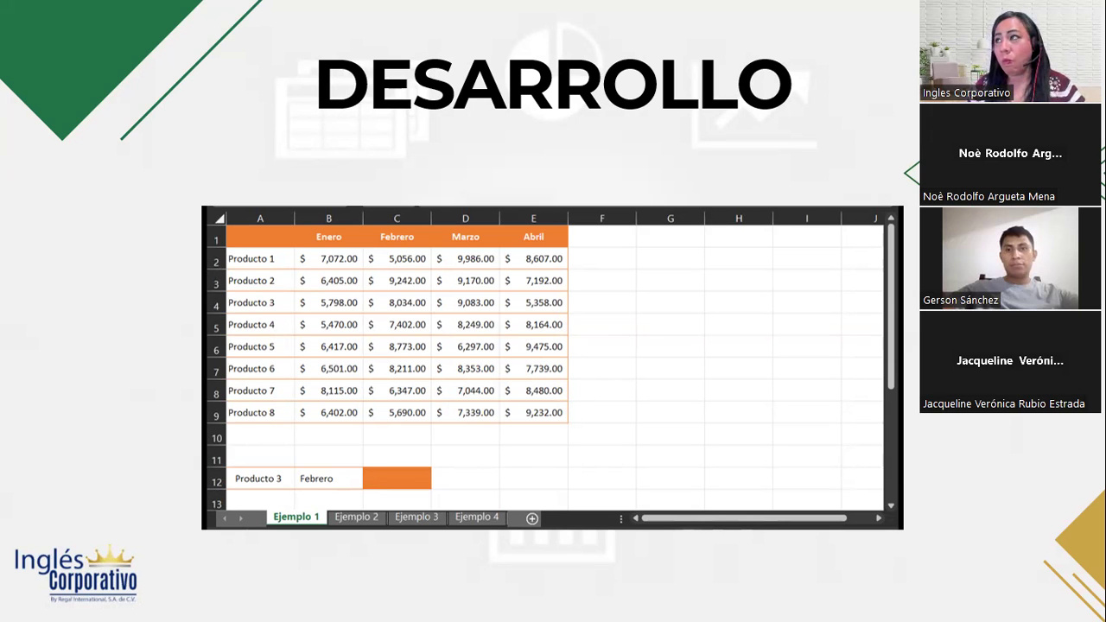
# Switch from the slideshow to the Excel workbook Práctica Sesión 9 G5EXI.
pyautogui.hotkey('alt', 'Tab')
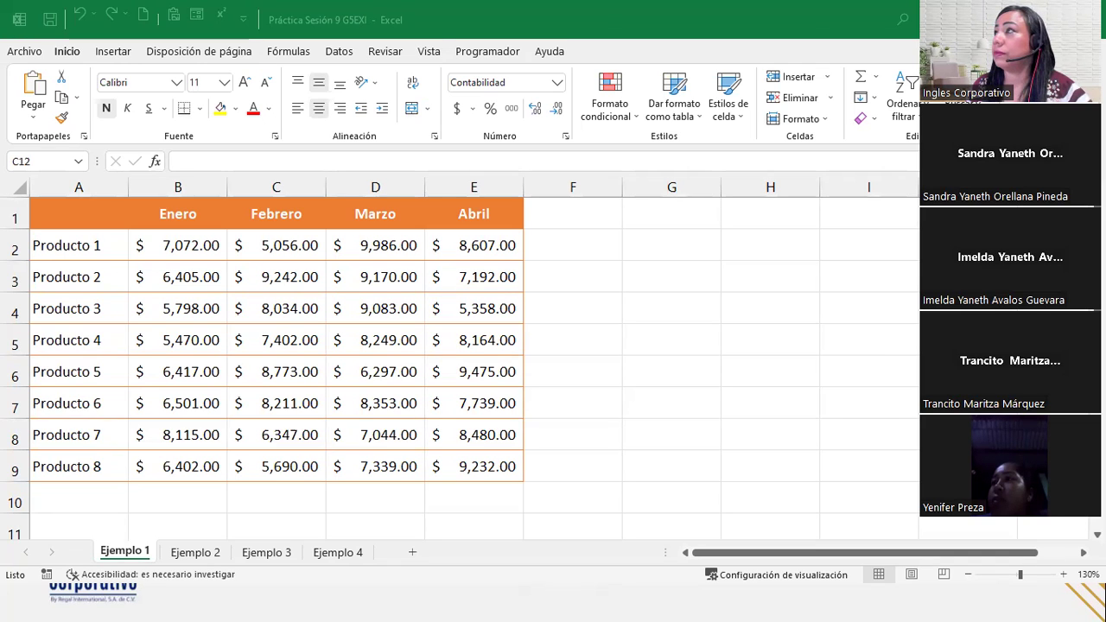
# Bring the G5EXI workbook's Ejemplo 1 sheet forward and zoom out to 100%.
pyautogui.click(575, 49)
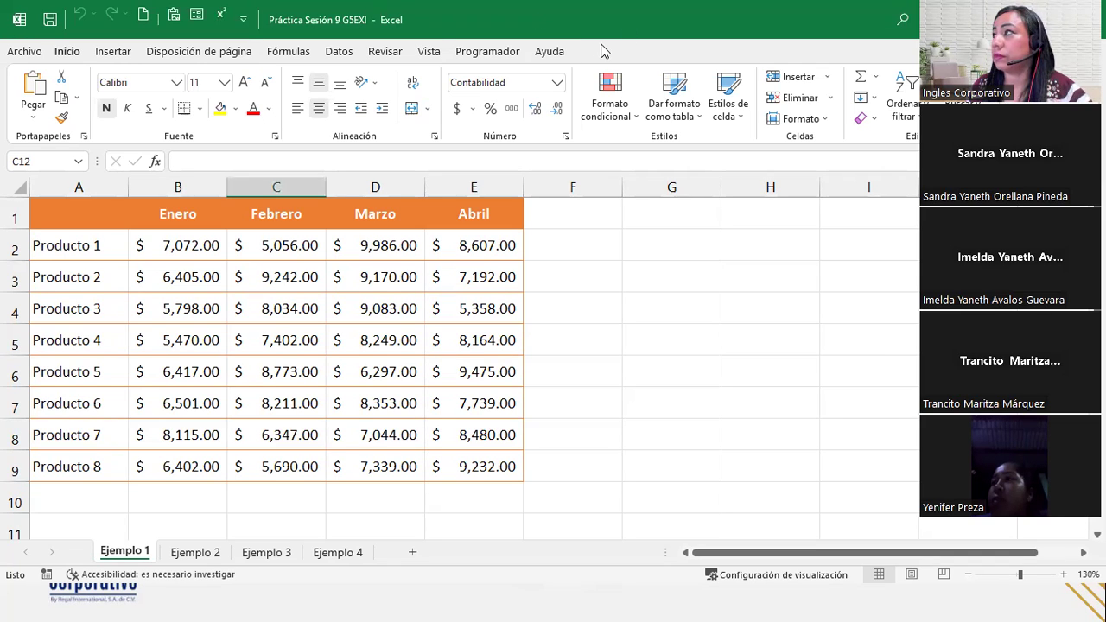
pyautogui.hotkey('alt', 'Tab')
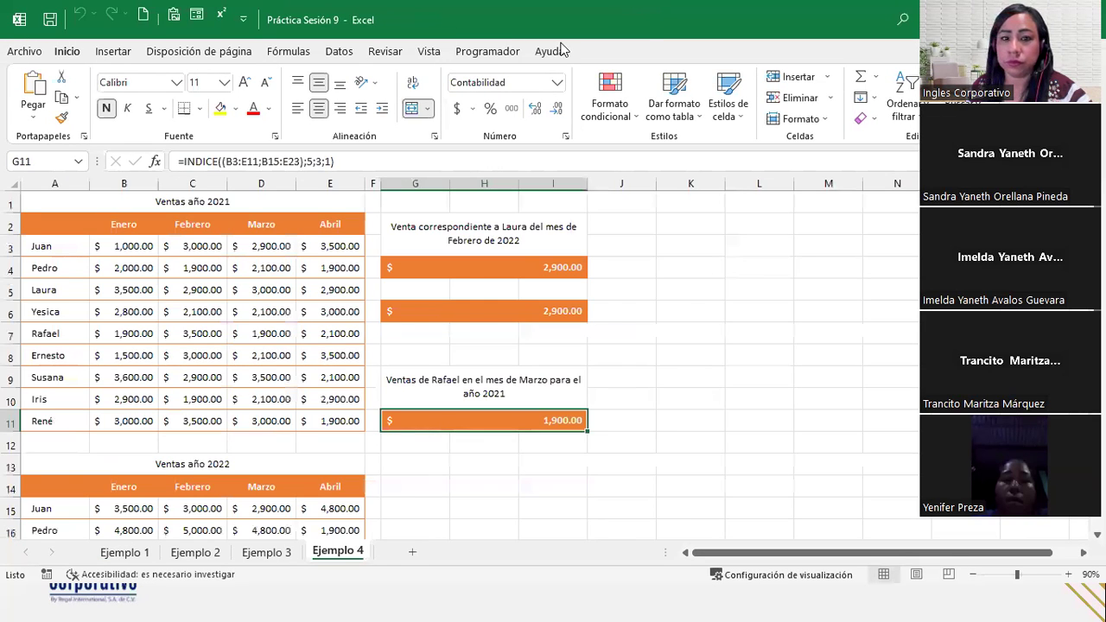
pyautogui.hotkey('alt', 'Tab')
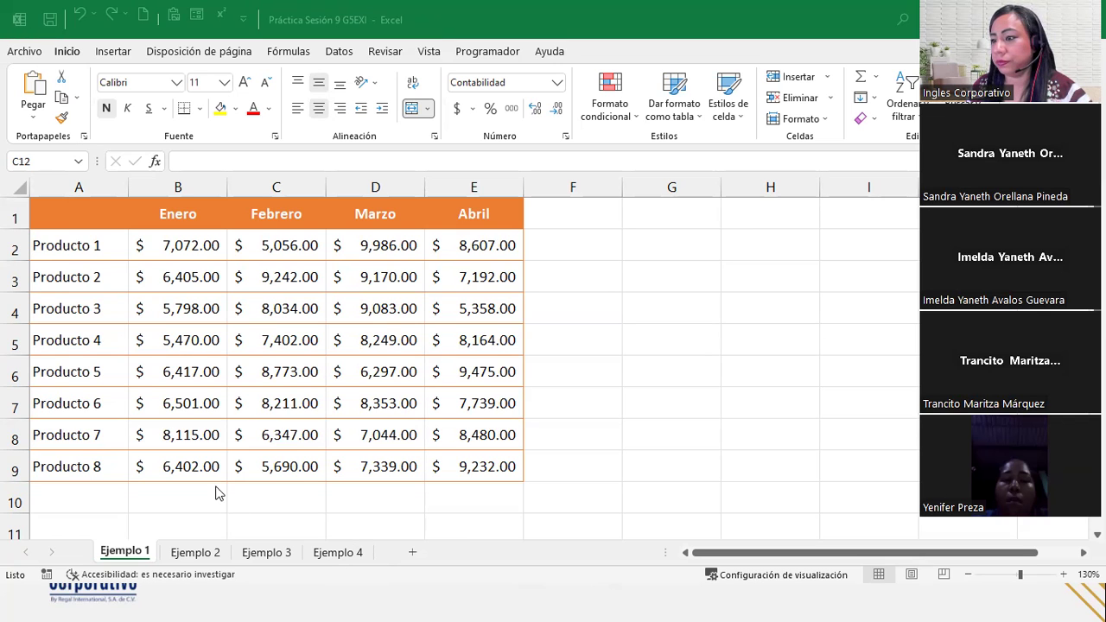
pyautogui.scroll(-3, 243, 353)
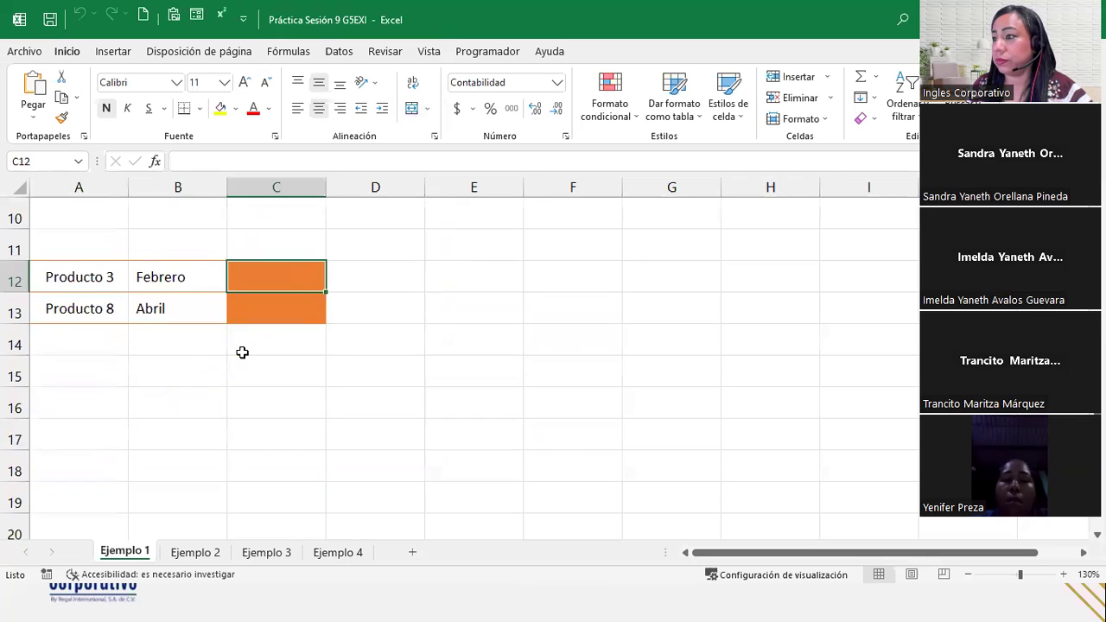
pyautogui.scroll(2, 242, 353)
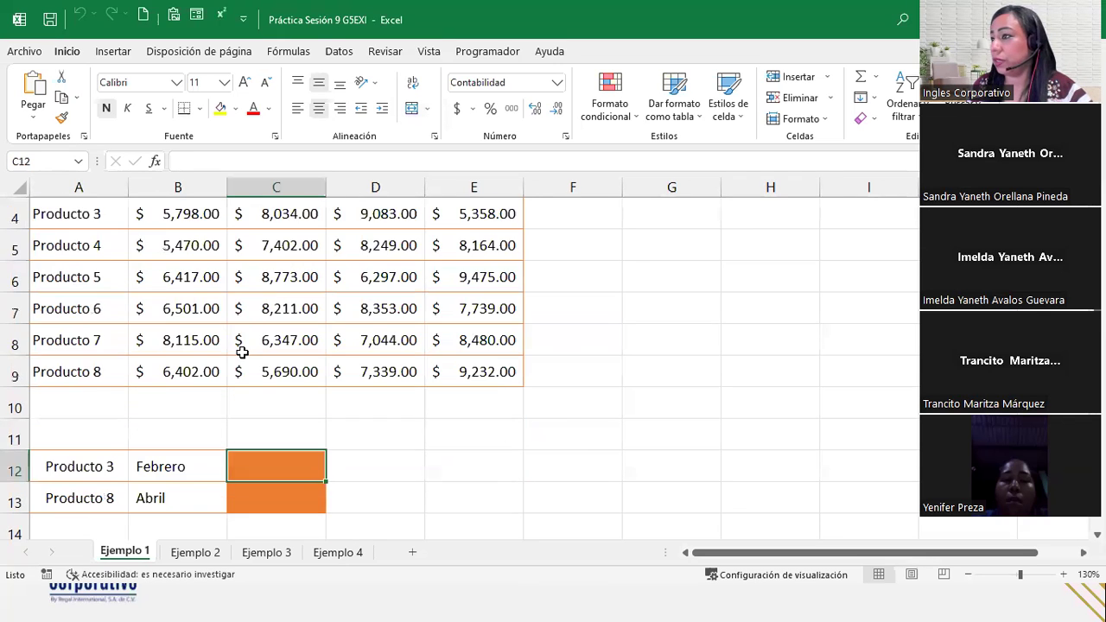
pyautogui.click(967, 574)
pyautogui.click(967, 575)
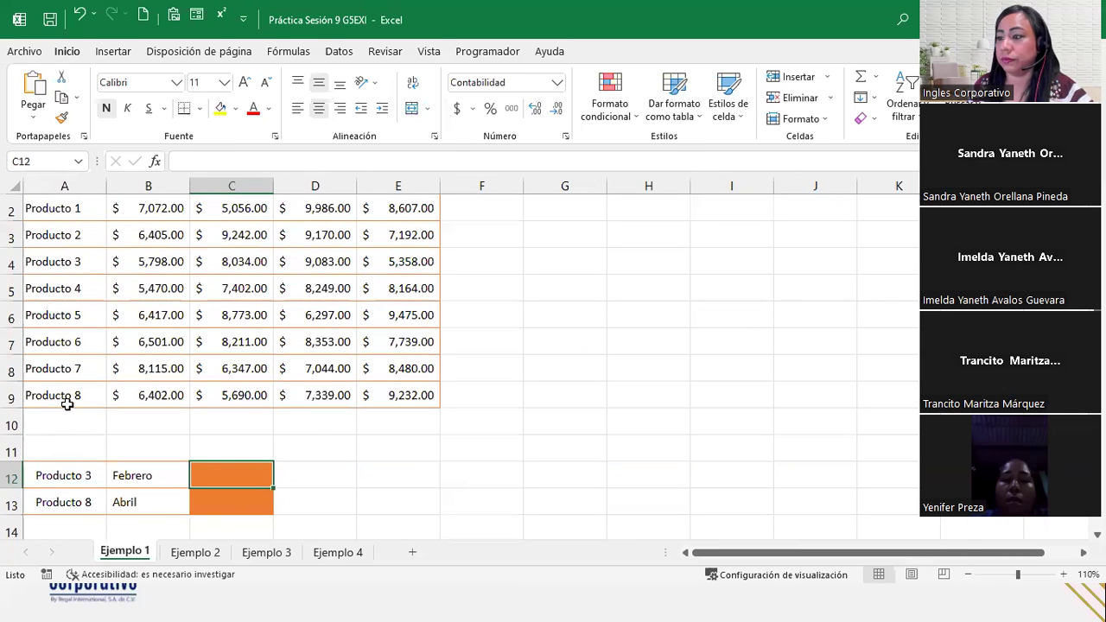
pyautogui.click(968, 576)
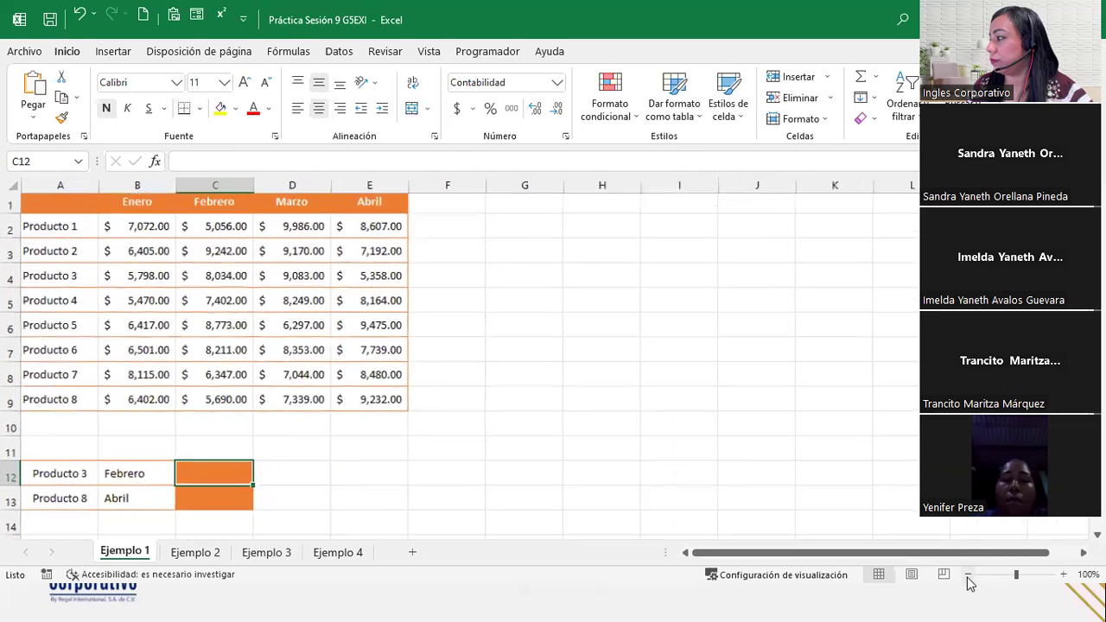
# Highlight the product rows and the Enero–Abril month headers, then return to cell C12.
pyautogui.click(67, 202)
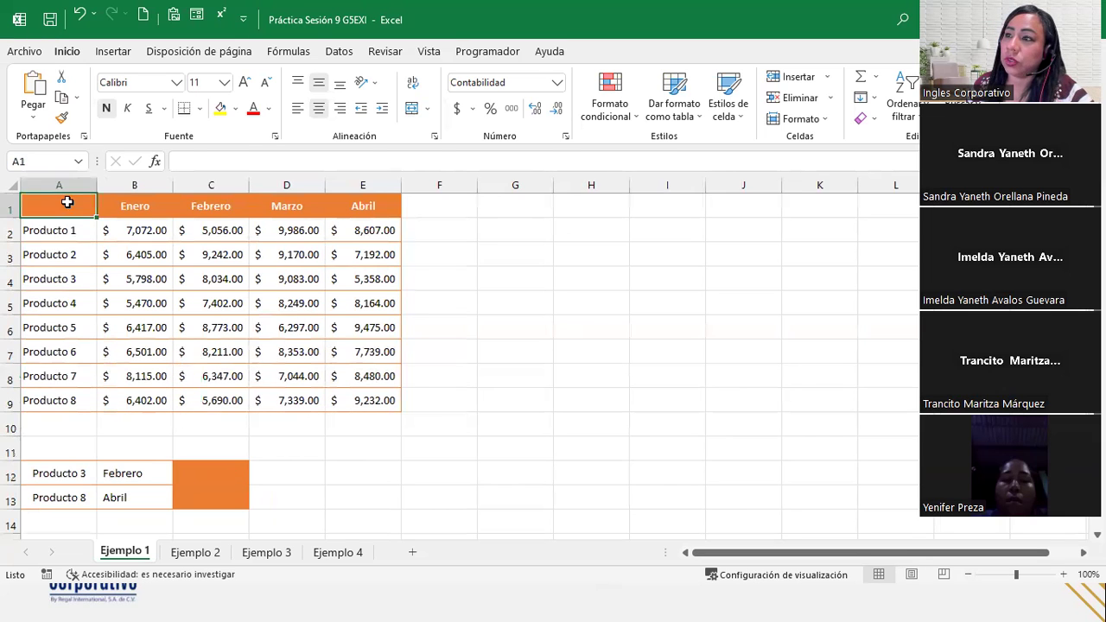
pyautogui.moveTo(69, 226)
pyautogui.mouseDown()
pyautogui.moveTo(403, 413)
pyautogui.moveTo(391, 393)
pyautogui.mouseUp()
pyautogui.click(57, 225)
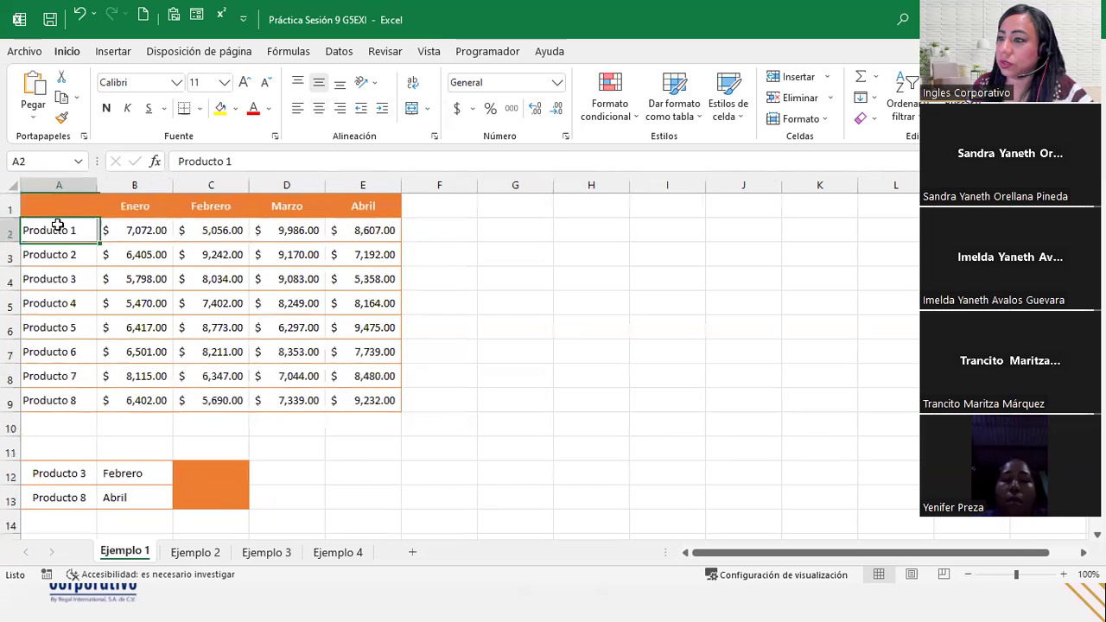
pyautogui.moveTo(151, 207)
pyautogui.mouseDown()
pyautogui.moveTo(419, 219)
pyautogui.moveTo(383, 217)
pyautogui.mouseUp()
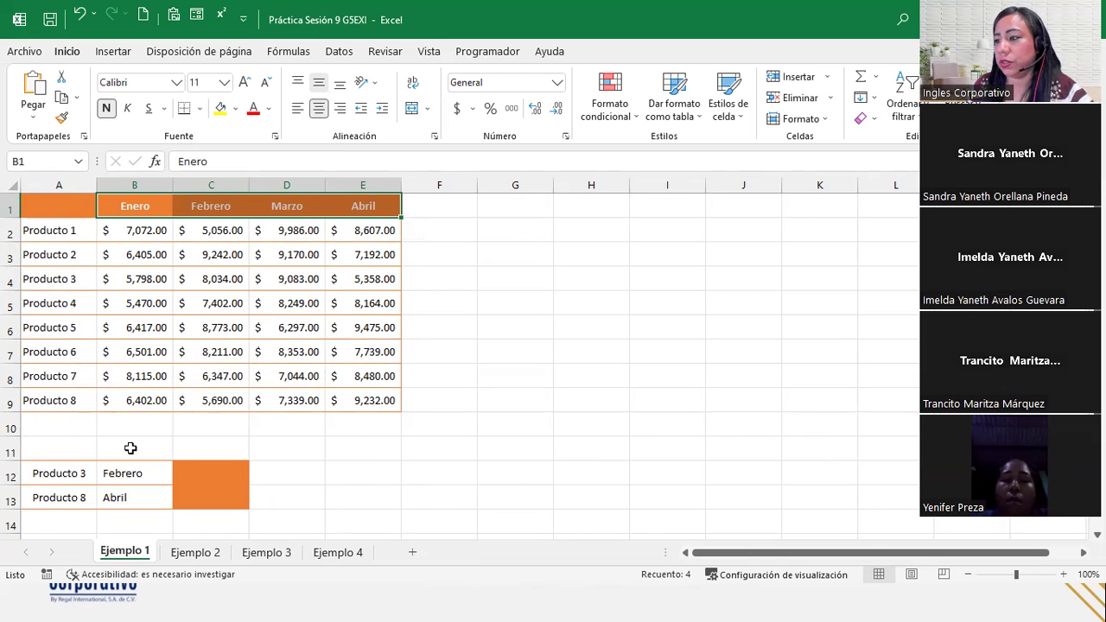
pyautogui.click(216, 471)
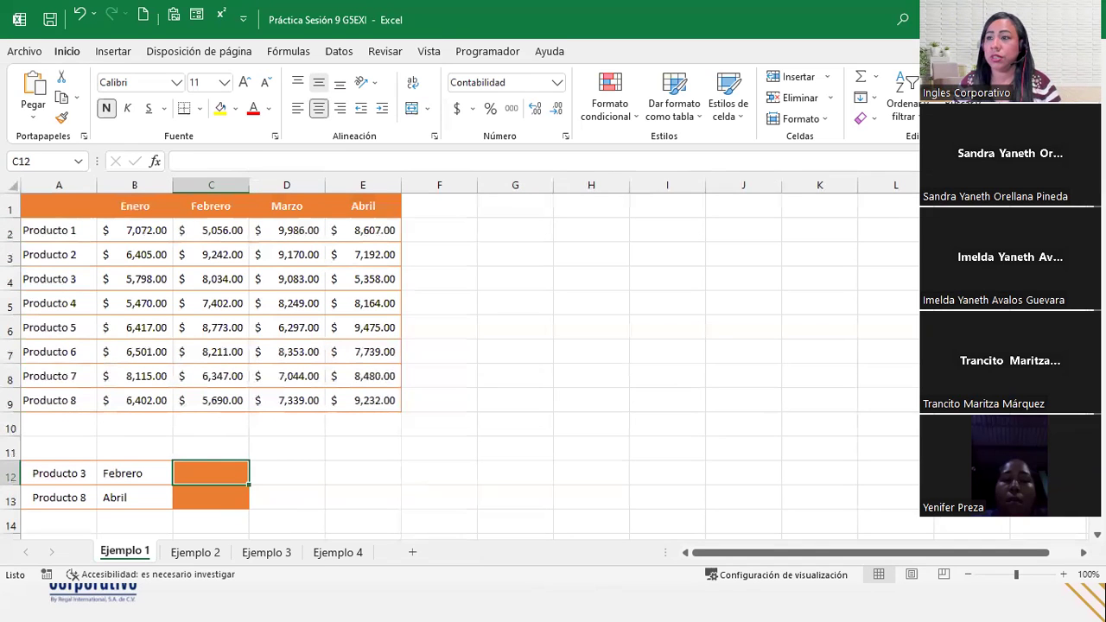
pyautogui.click(10, 279)
pyautogui.keyDown('ctrl'); pyautogui.click(218, 185); pyautogui.keyUp('ctrl')
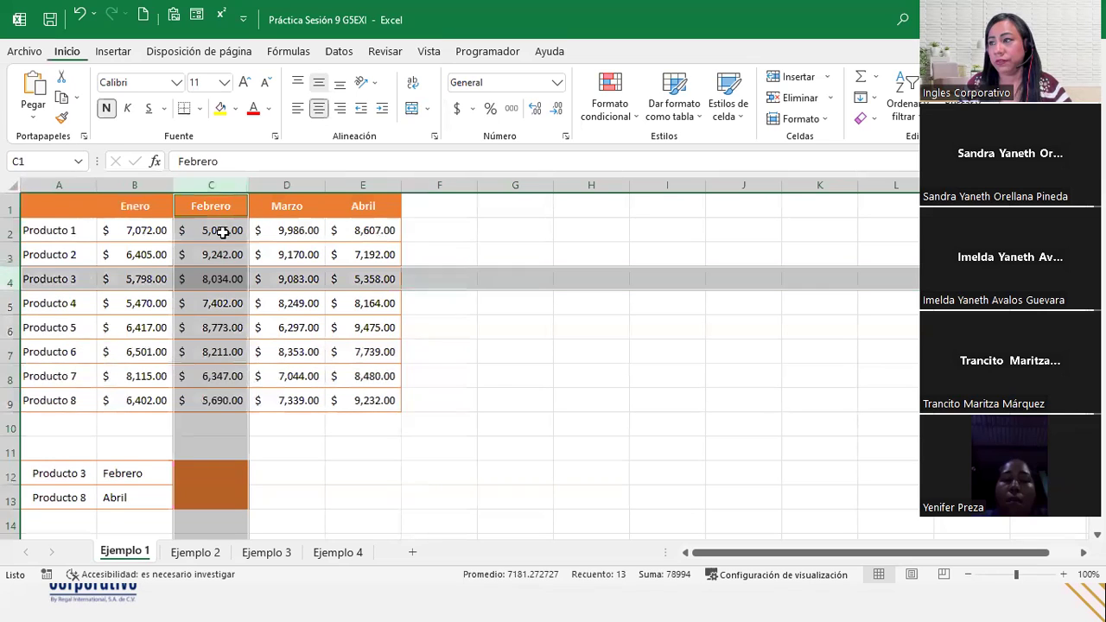
pyautogui.keyDown('ctrl'); pyautogui.click(220, 274); pyautogui.keyUp('ctrl')
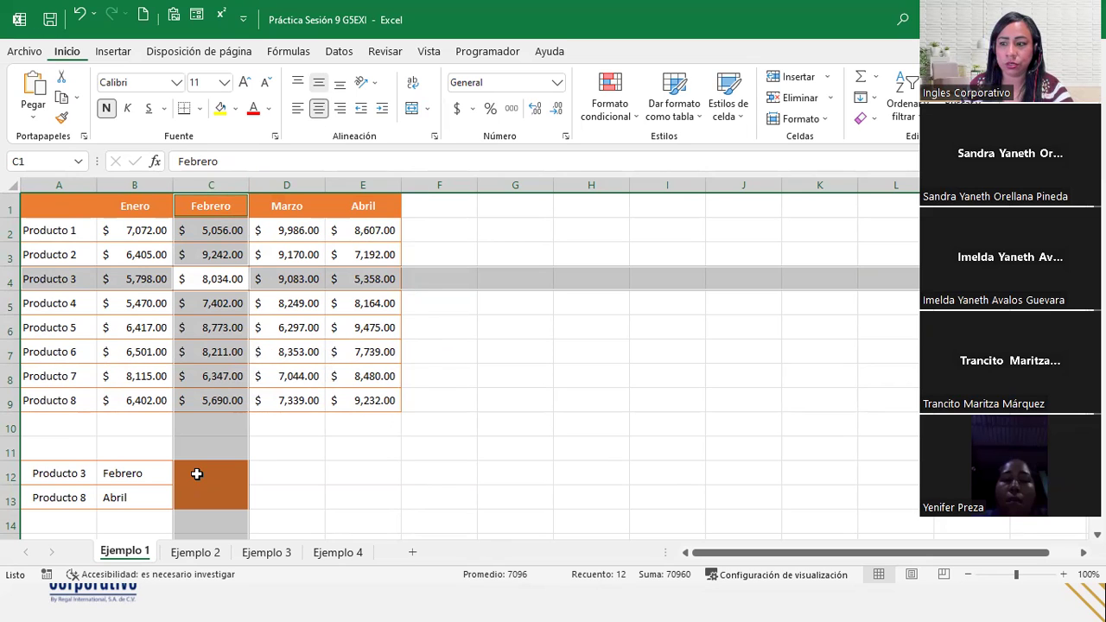
pyautogui.click(7, 402)
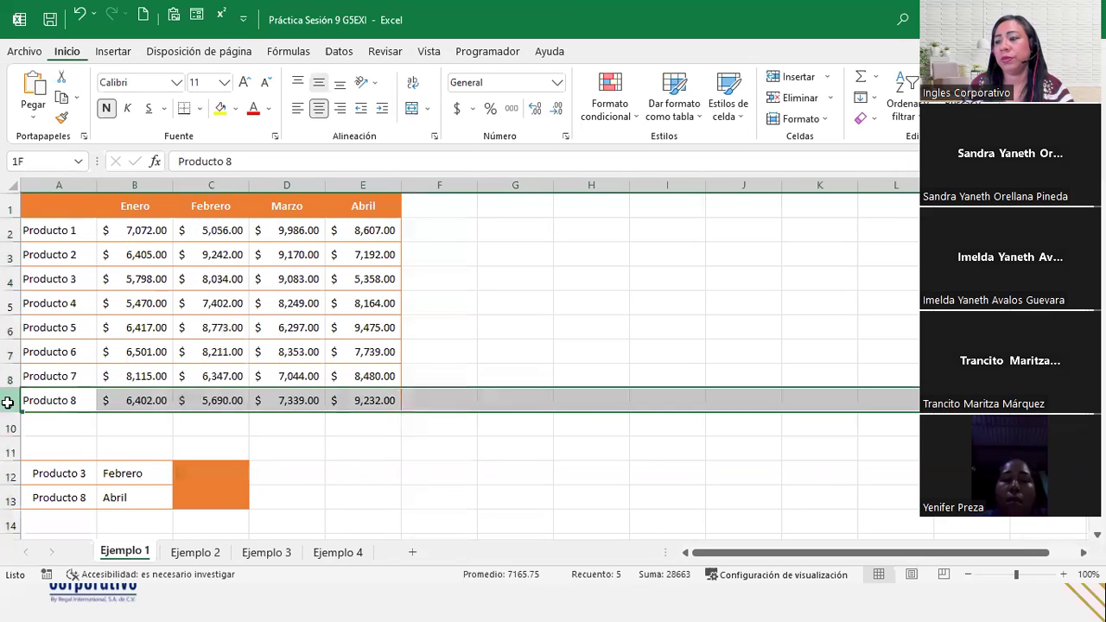
pyautogui.keyDown('ctrl'); pyautogui.click(363, 185); pyautogui.keyUp('ctrl')
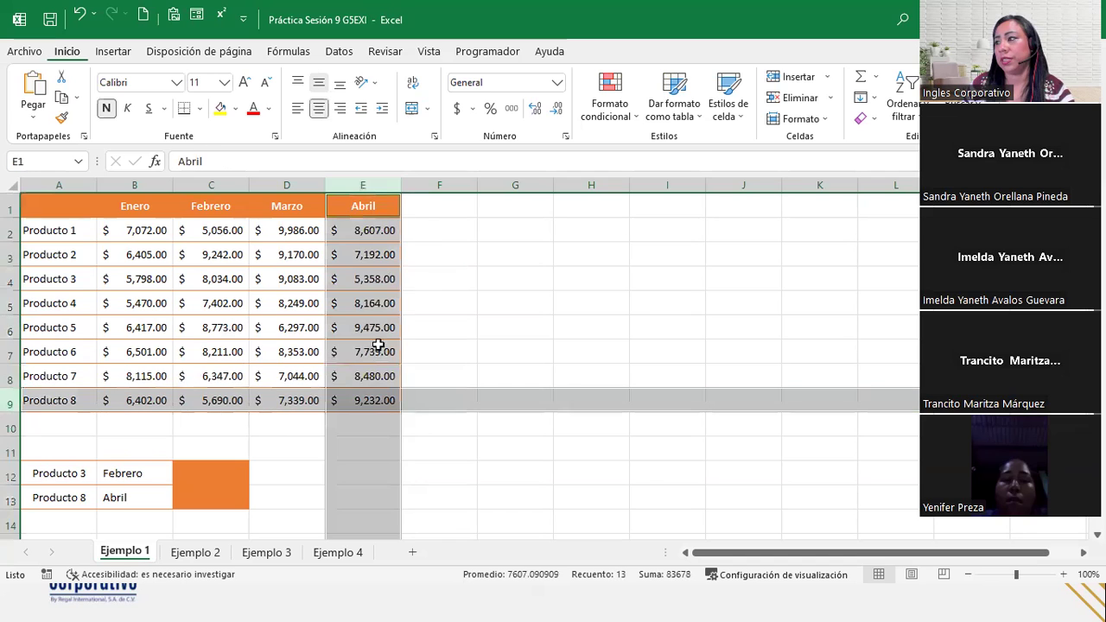
pyautogui.keyDown('ctrl'); pyautogui.click(363, 399); pyautogui.keyUp('ctrl')
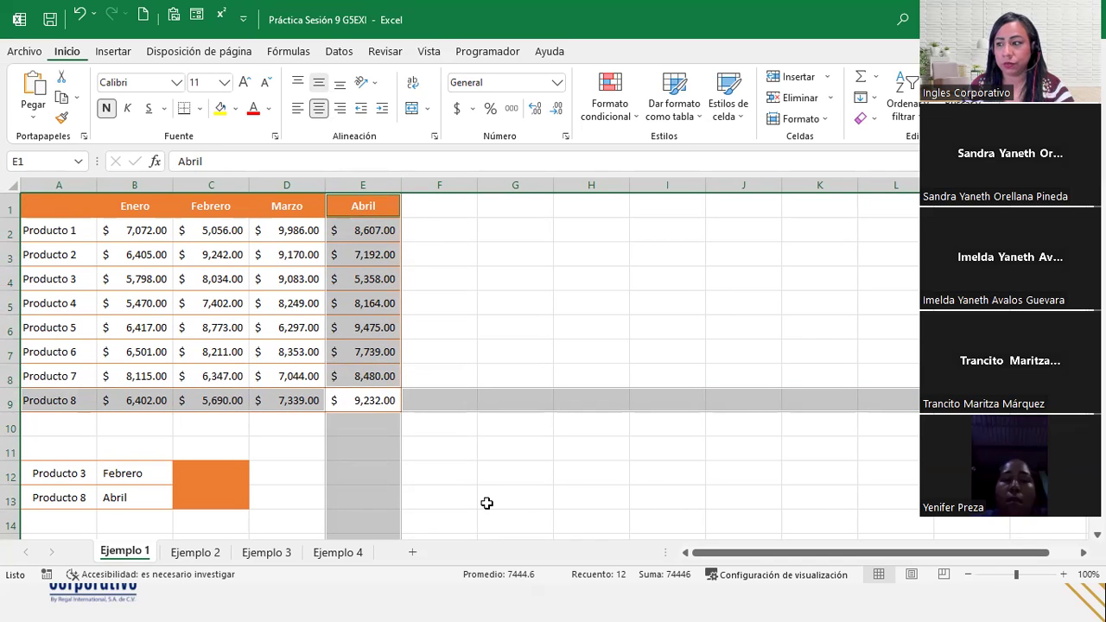
# In cell C12, insert INDICE from the Búsqueda y referencia function list.
pyautogui.click(220, 469)
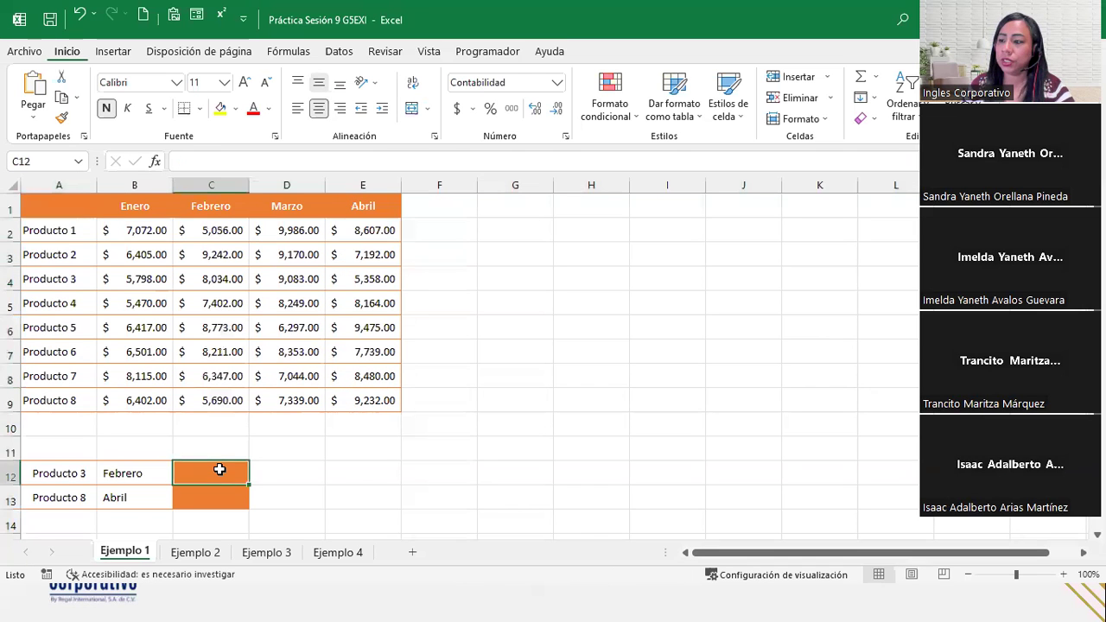
pyautogui.click(301, 53)
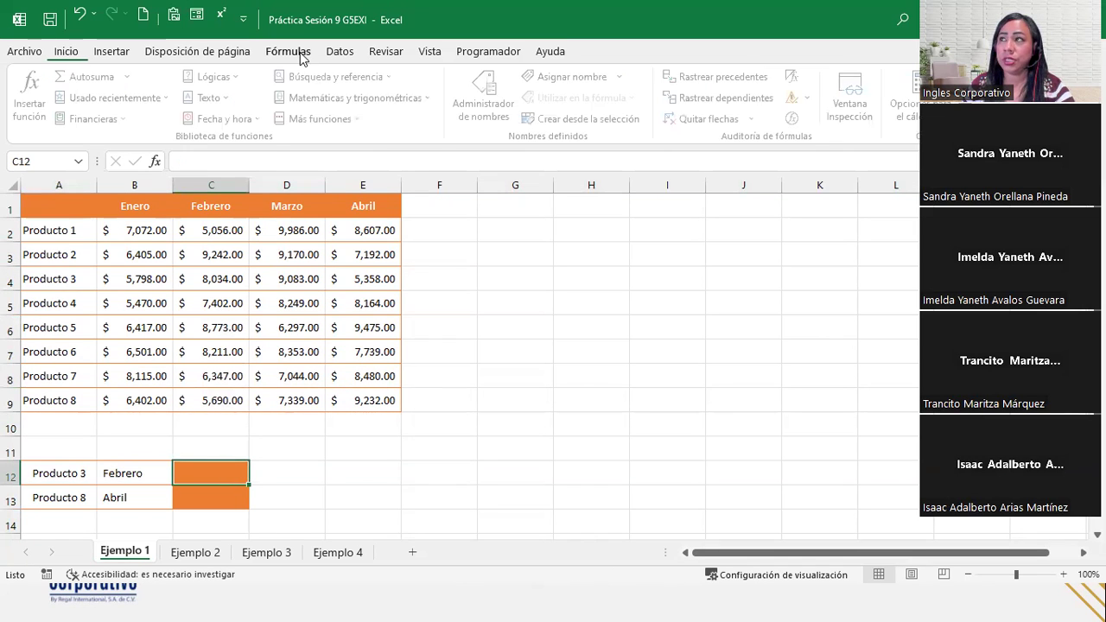
pyautogui.click(372, 78)
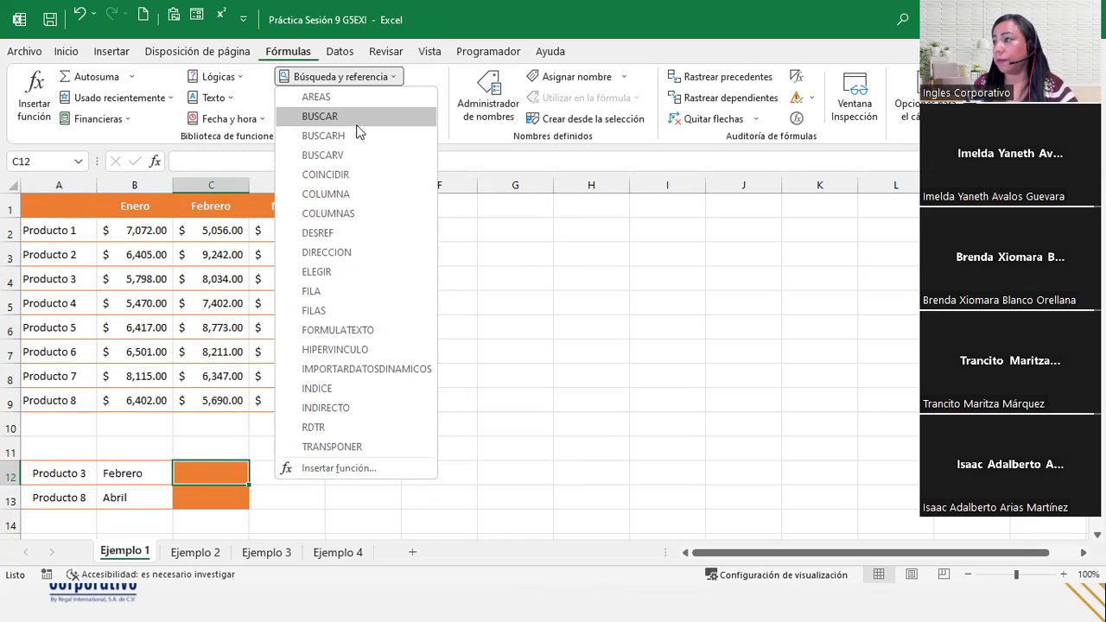
pyautogui.click(334, 388)
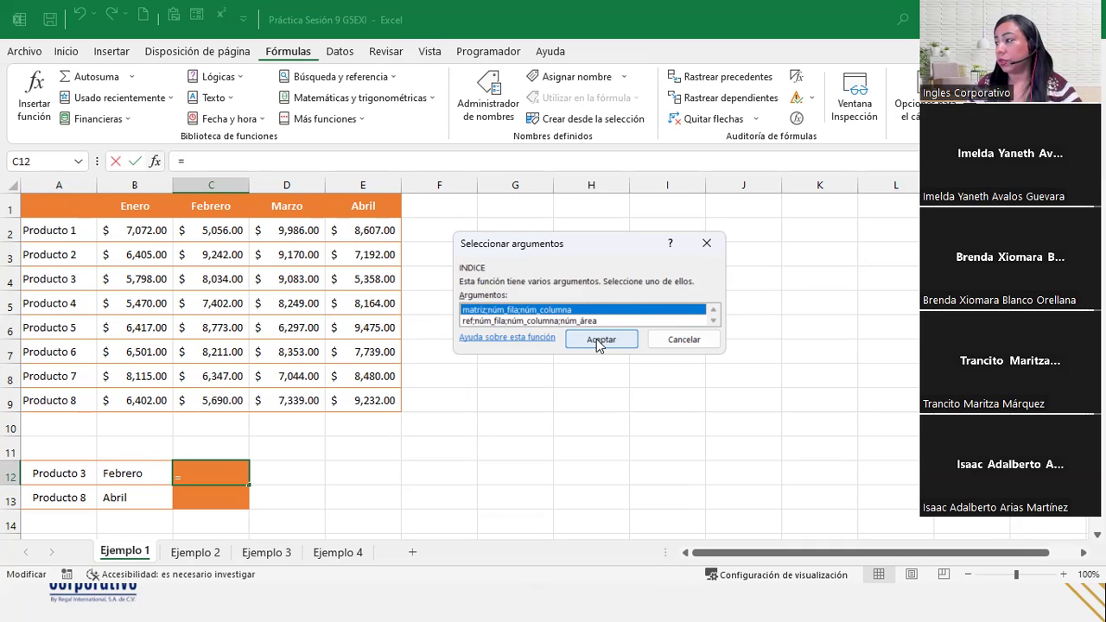
# Choose INDICE's matriz;núm_fila;núm_columna form and set Matriz to the sales block B2:E9.
pyautogui.click(598, 340)
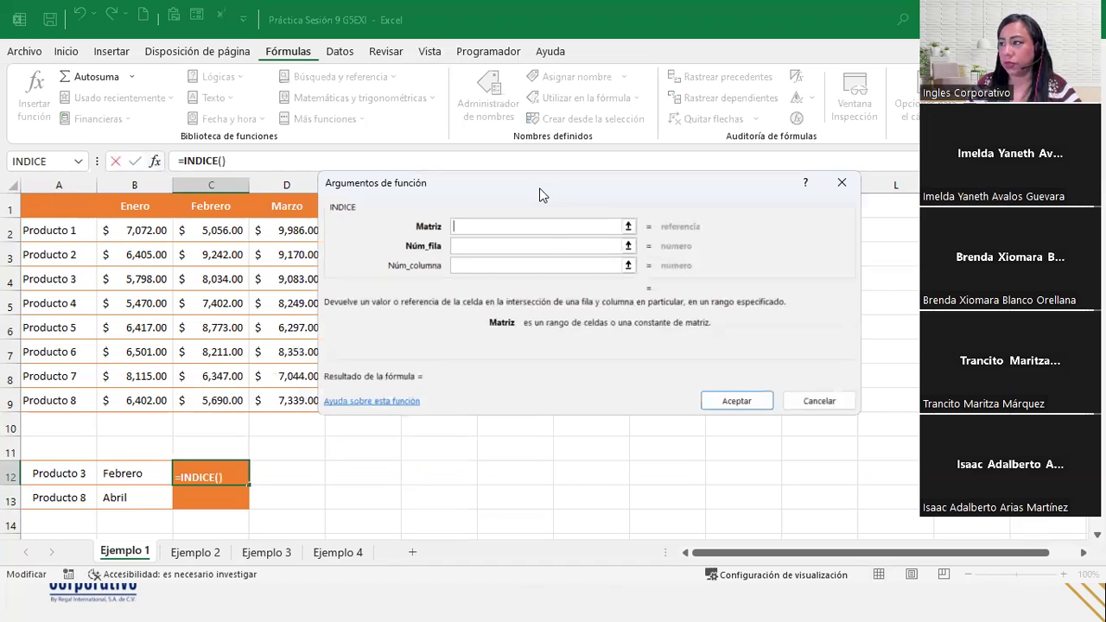
pyautogui.moveTo(539, 193); pyautogui.dragTo(504, 233)
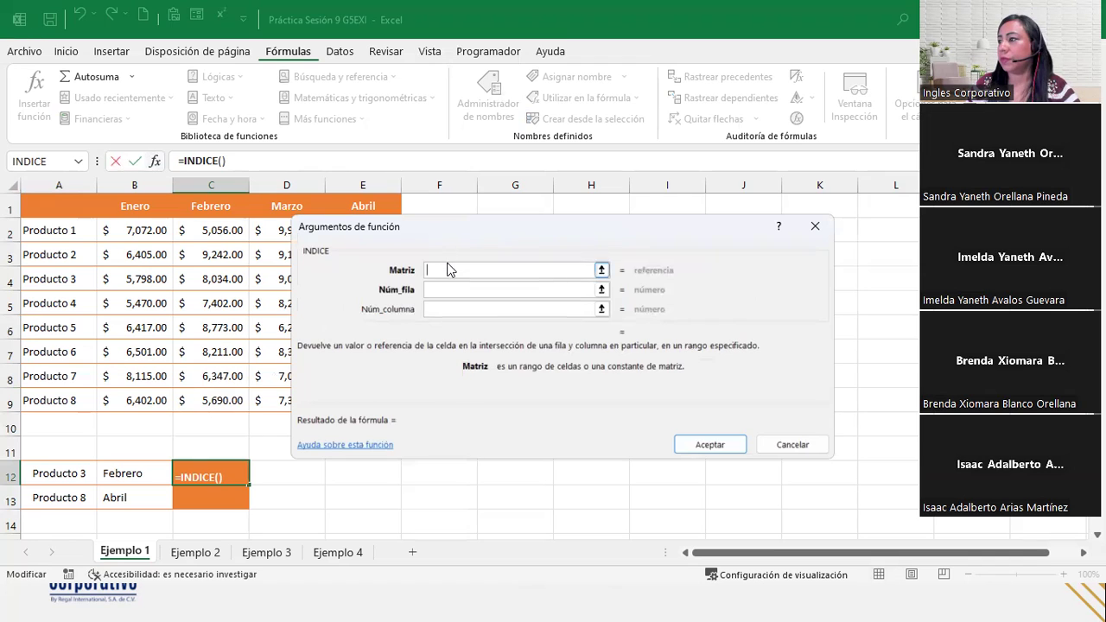
pyautogui.moveTo(435, 230); pyautogui.dragTo(592, 229)
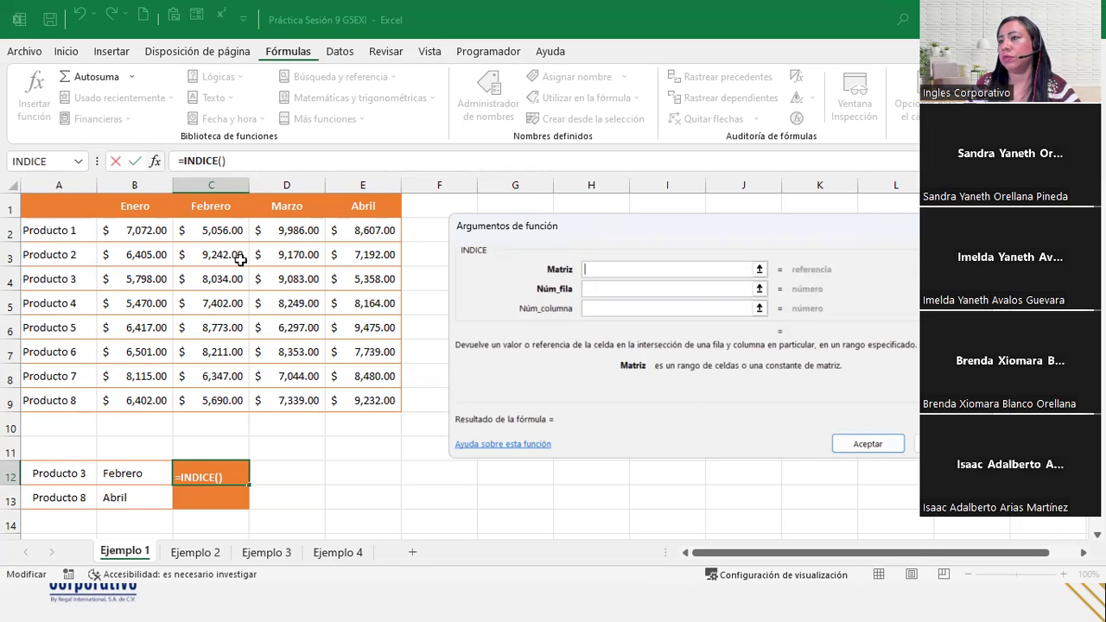
pyautogui.moveTo(131, 226); pyautogui.dragTo(364, 410)
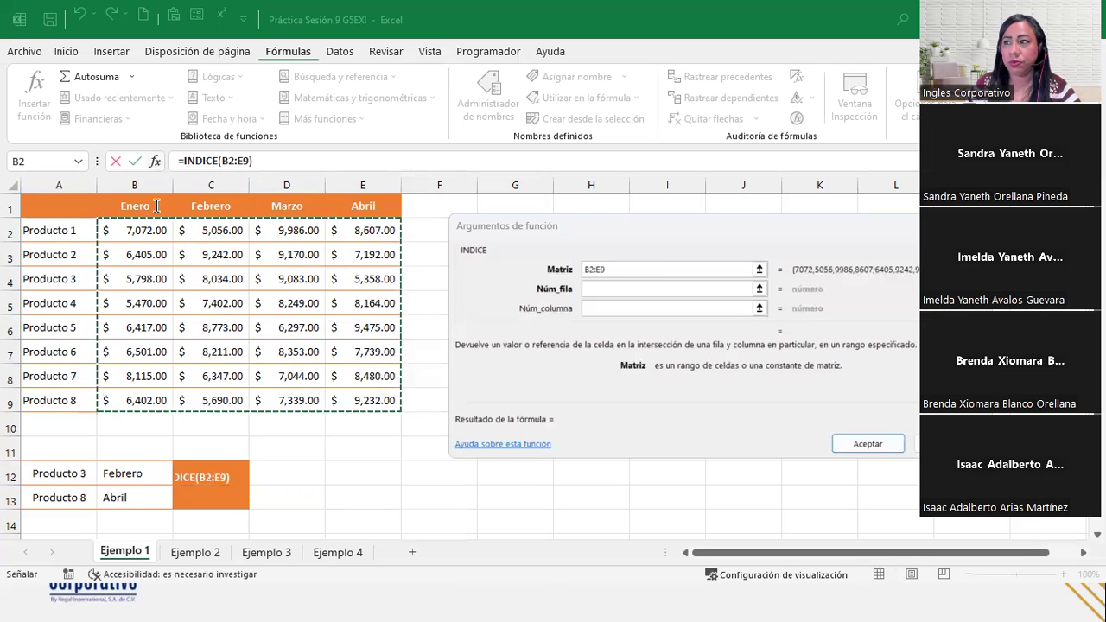
pyautogui.click(157, 206)
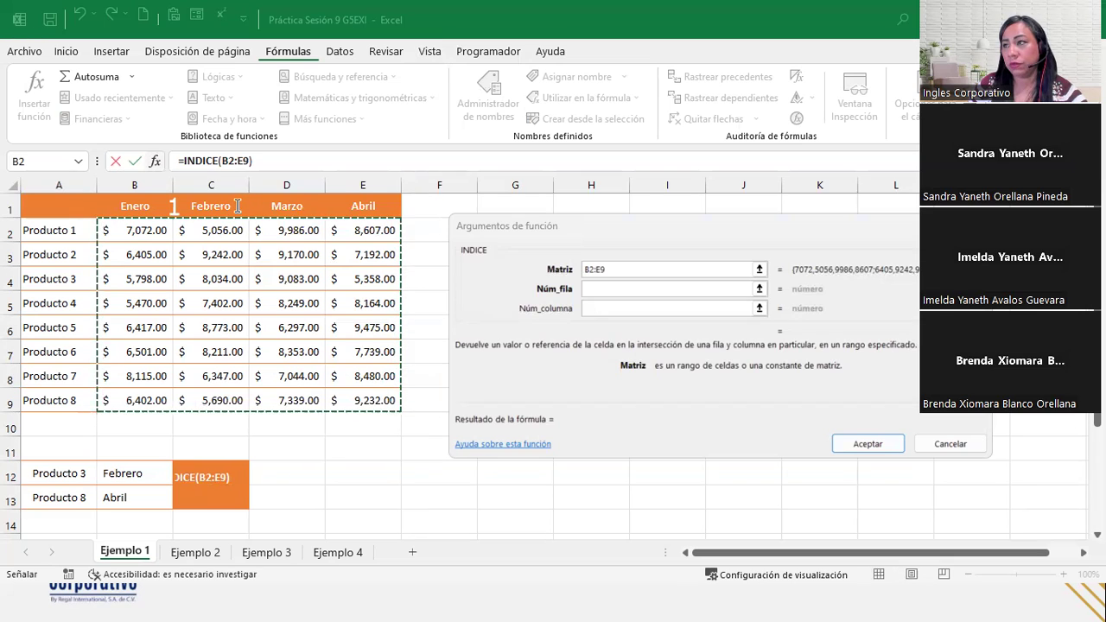
pyautogui.click(255, 205)
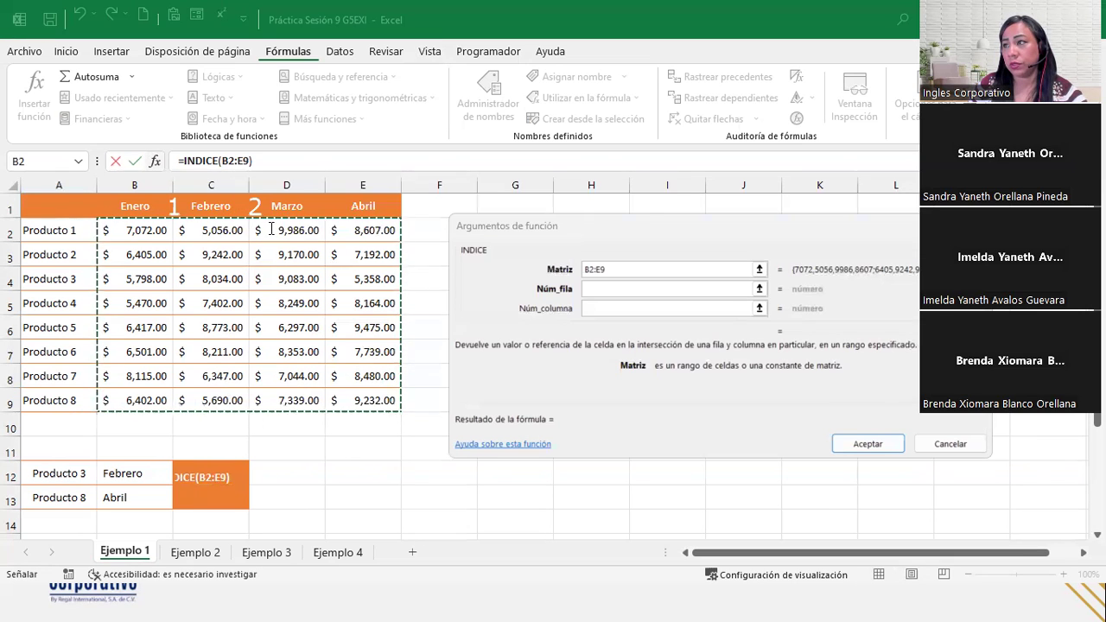
# Try a '3' text annotation over the header row, then discard the empty annotation.
pyautogui.click(320, 205)
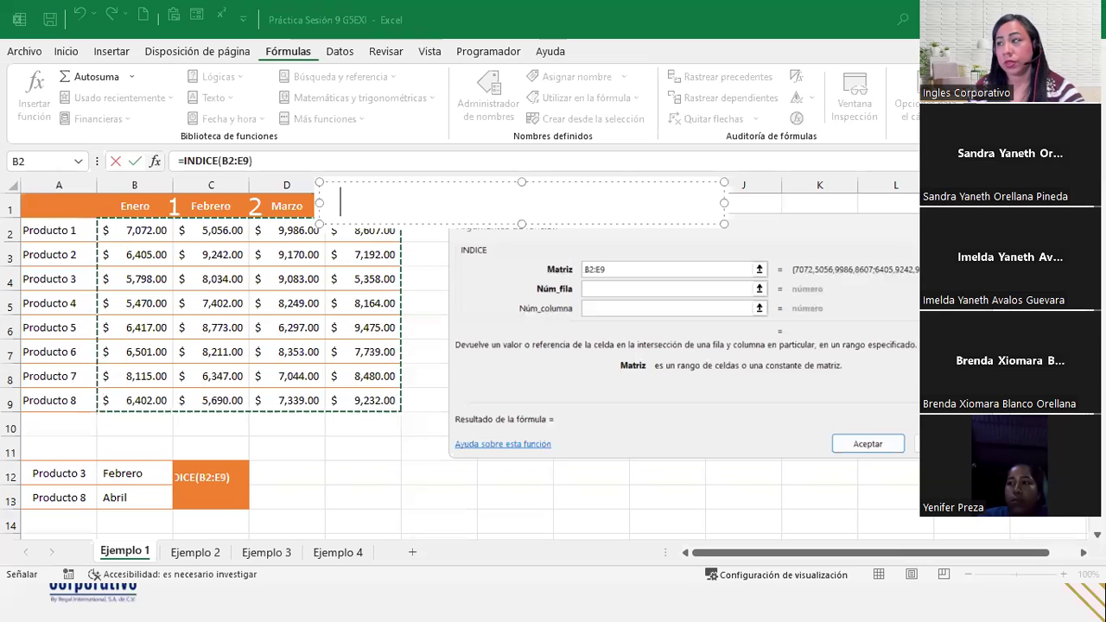
pyautogui.write('3')
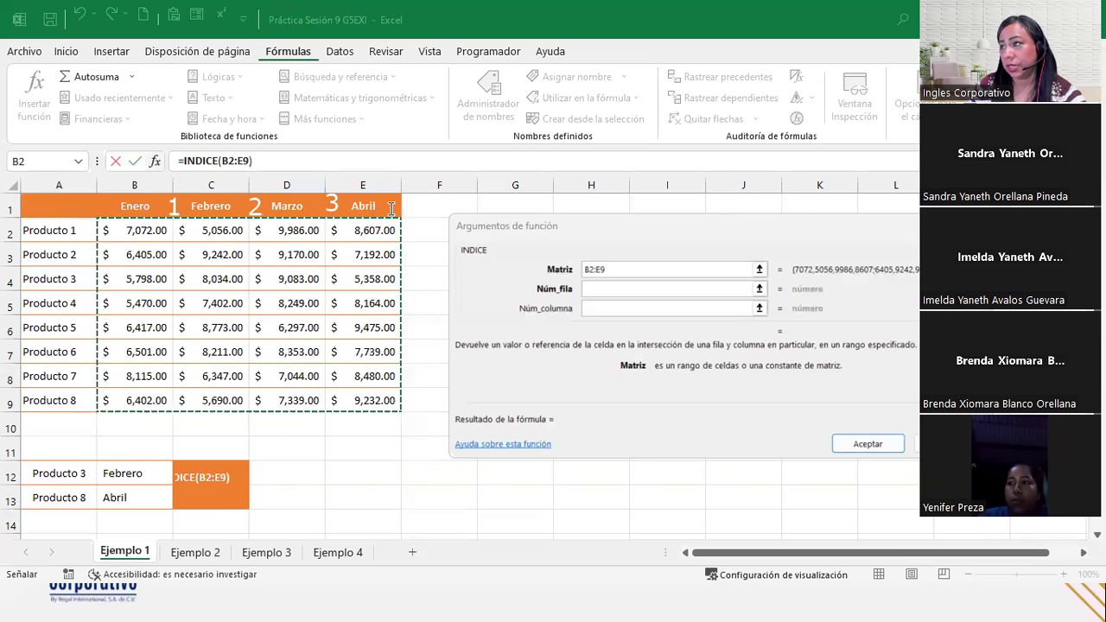
pyautogui.click(392, 208)
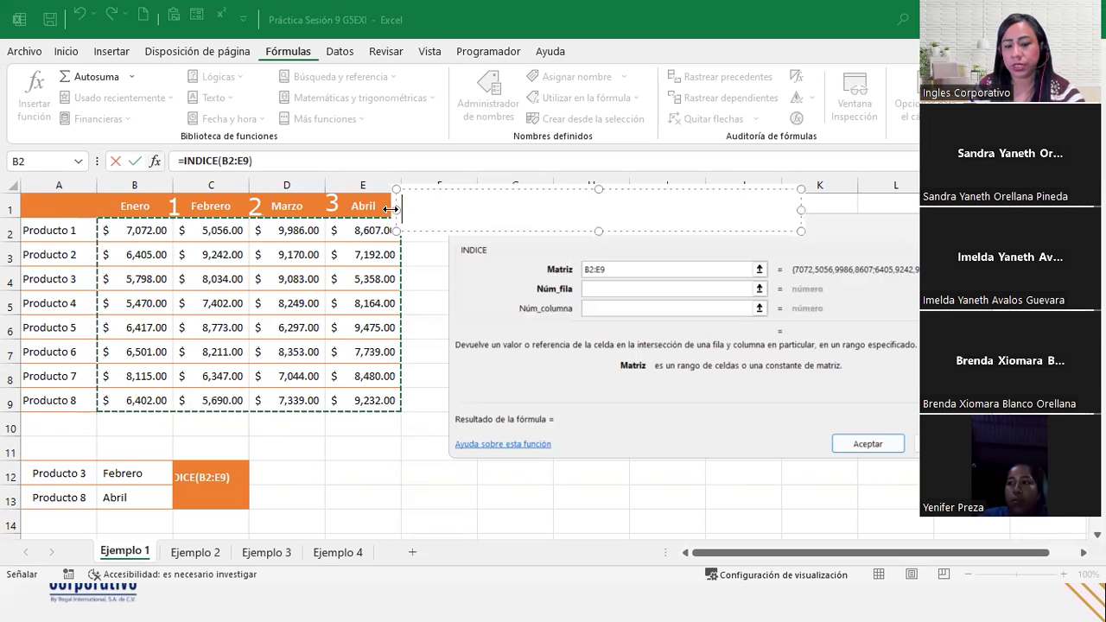
pyautogui.click(290, 246)
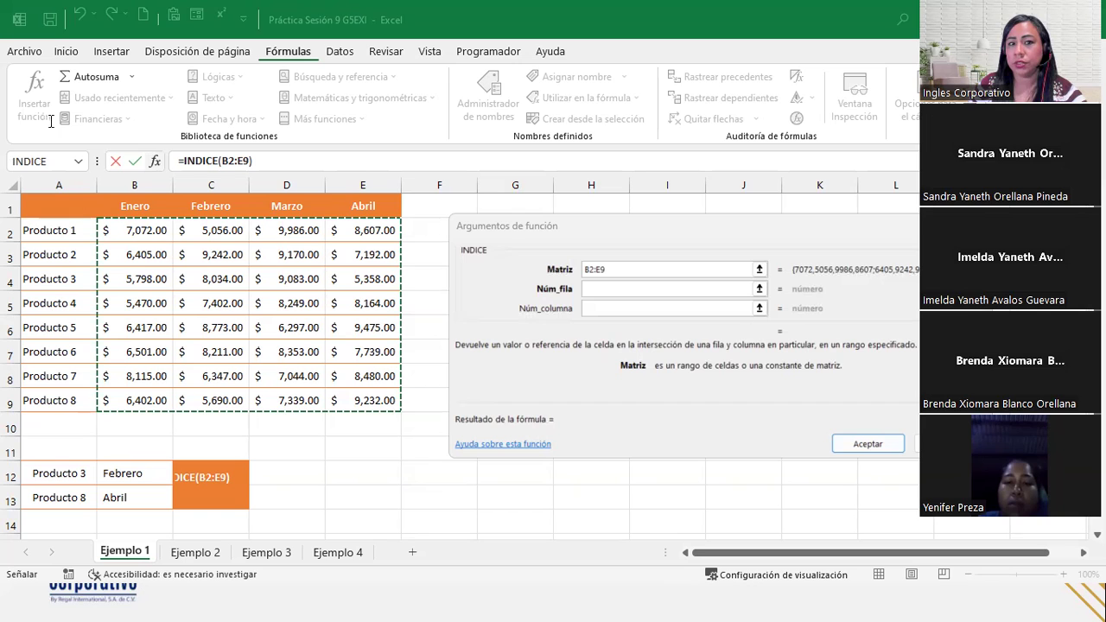
# Label Enero, Febrero, Marzo and Abril as columns 1, 2, 3 and 4.
pyautogui.click(126, 205)
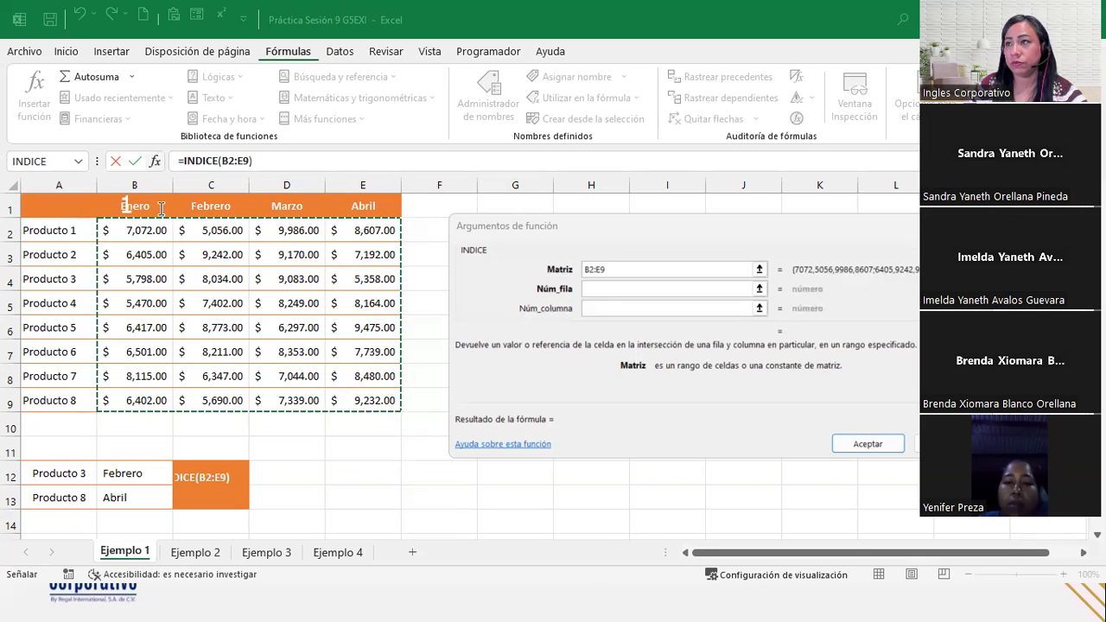
pyautogui.click(201, 206)
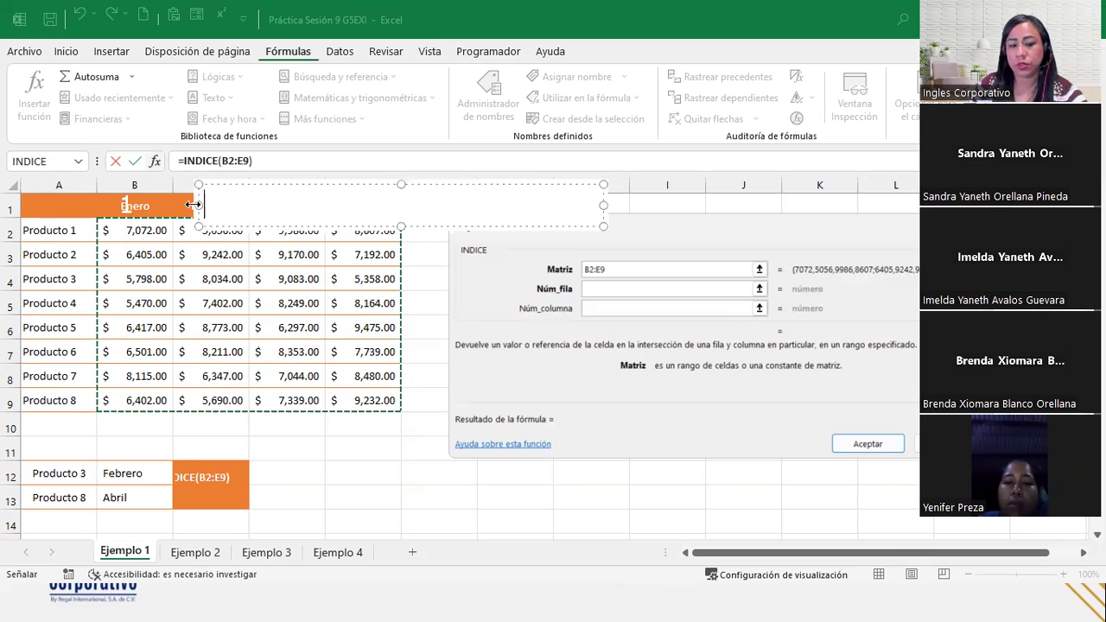
pyautogui.write('2')
pyautogui.click(229, 266)
pyautogui.click(259, 202)
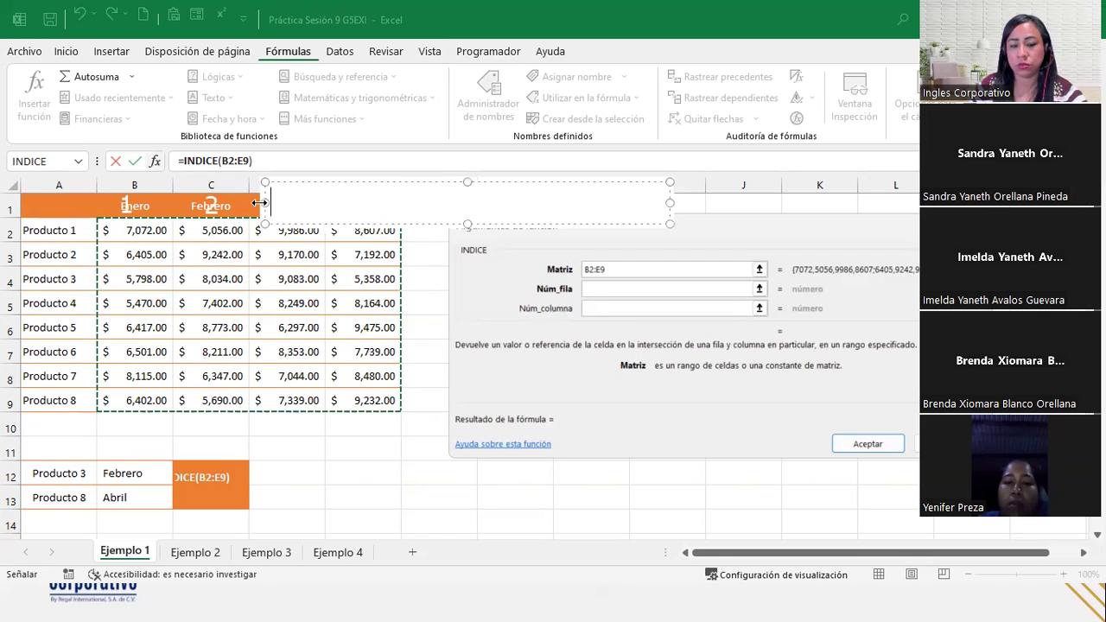
pyautogui.write('3')
pyautogui.click(280, 232)
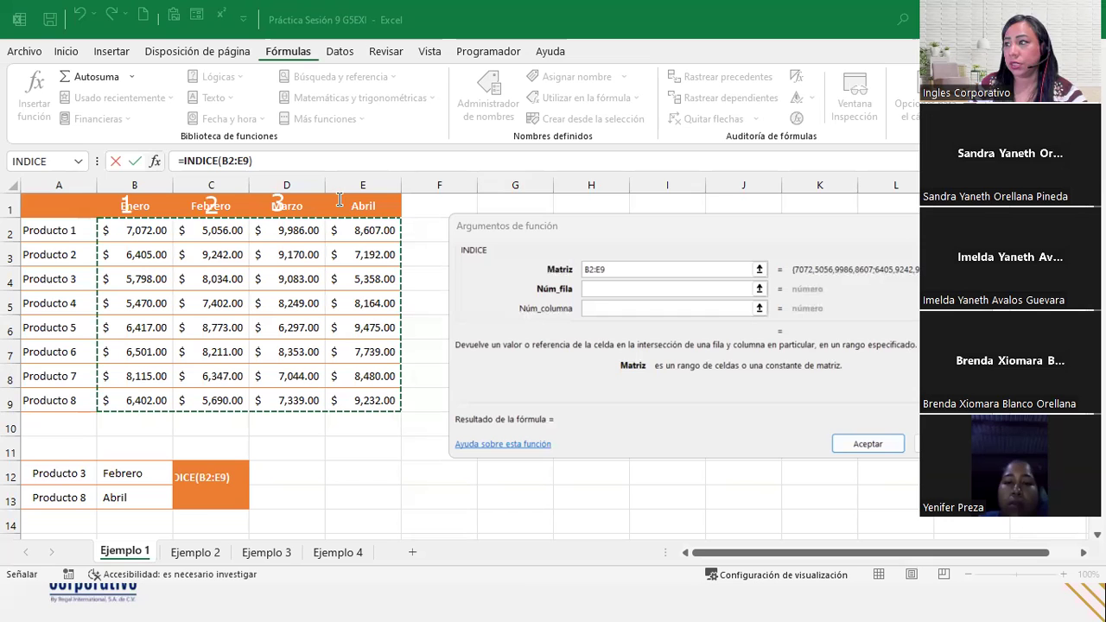
pyautogui.click(339, 200)
pyautogui.write('4')
pyautogui.click(322, 255)
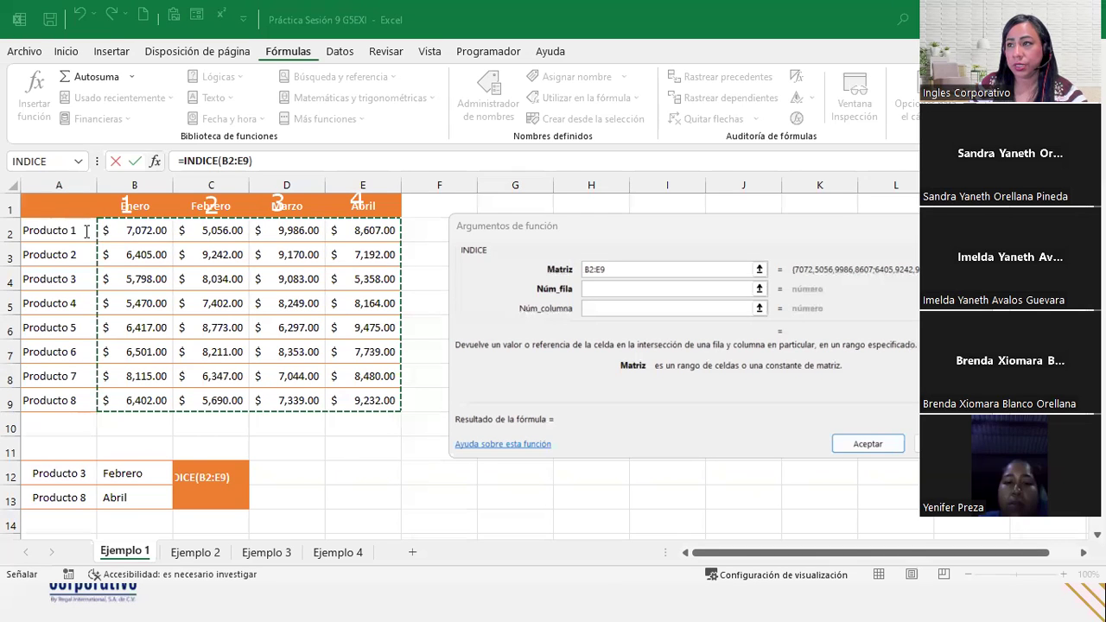
# Write row numbers 1–8 beside Productos 1–8 using pen and text annotations.
pyautogui.moveTo(101, 228); pyautogui.dragTo(104, 239)
pyautogui.write('1')
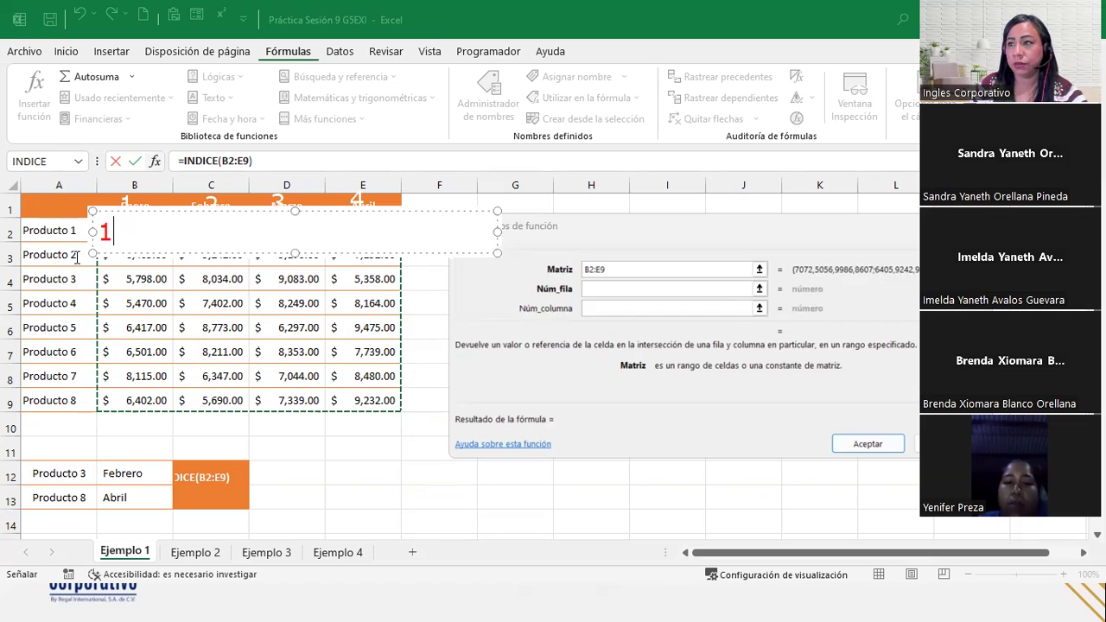
pyautogui.moveTo(102, 250); pyautogui.dragTo(111, 261)
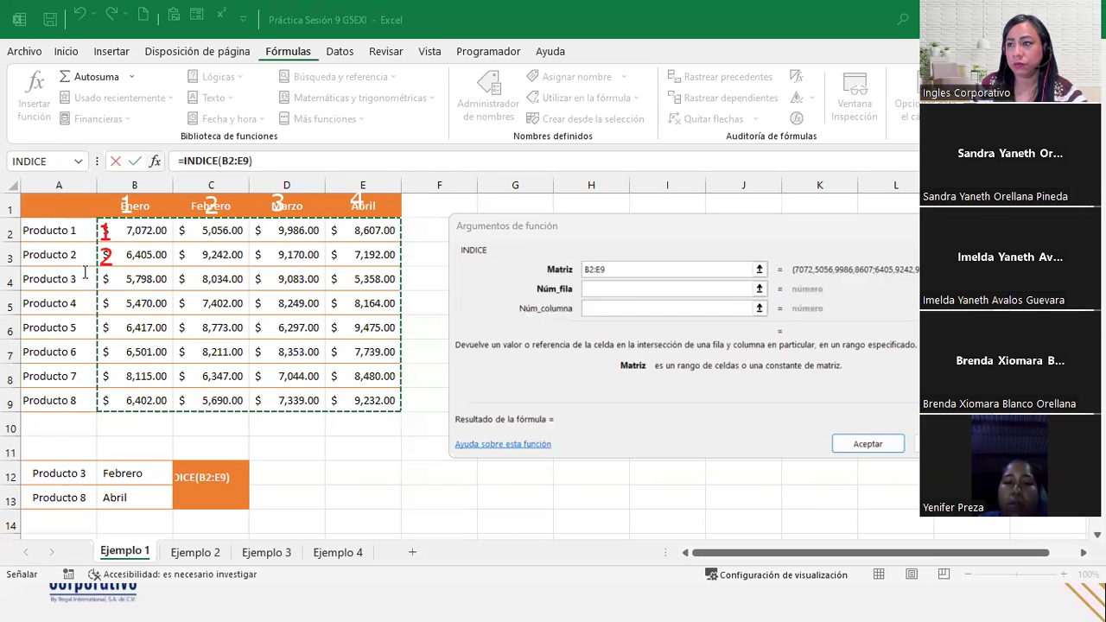
pyautogui.click(90, 273)
pyautogui.write('3')
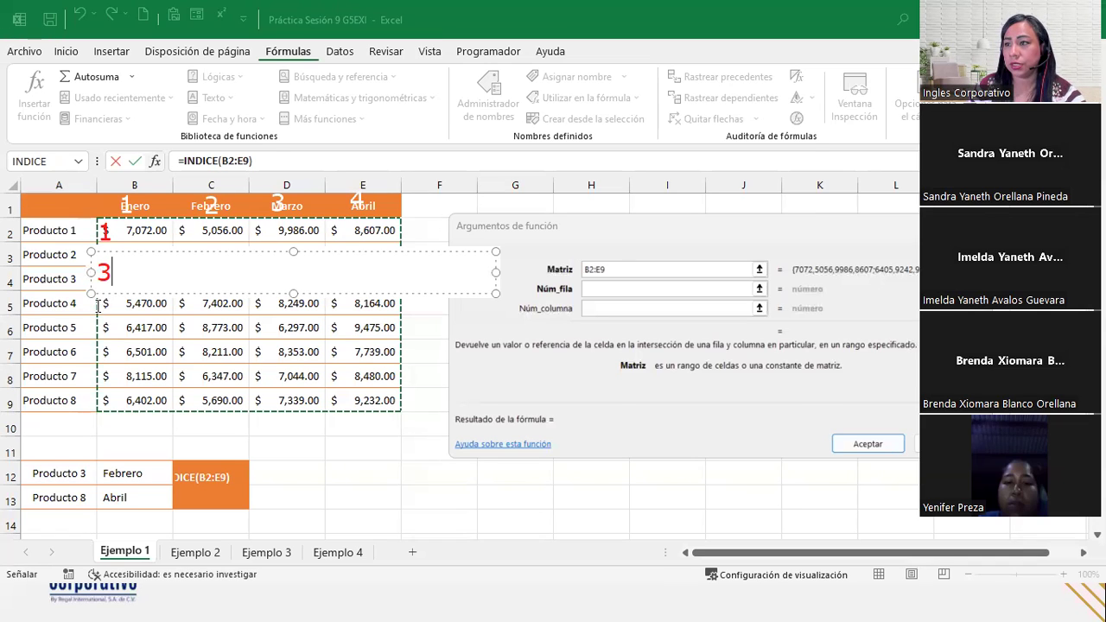
pyautogui.click(97, 303)
pyautogui.click(97, 304)
pyautogui.write('4')
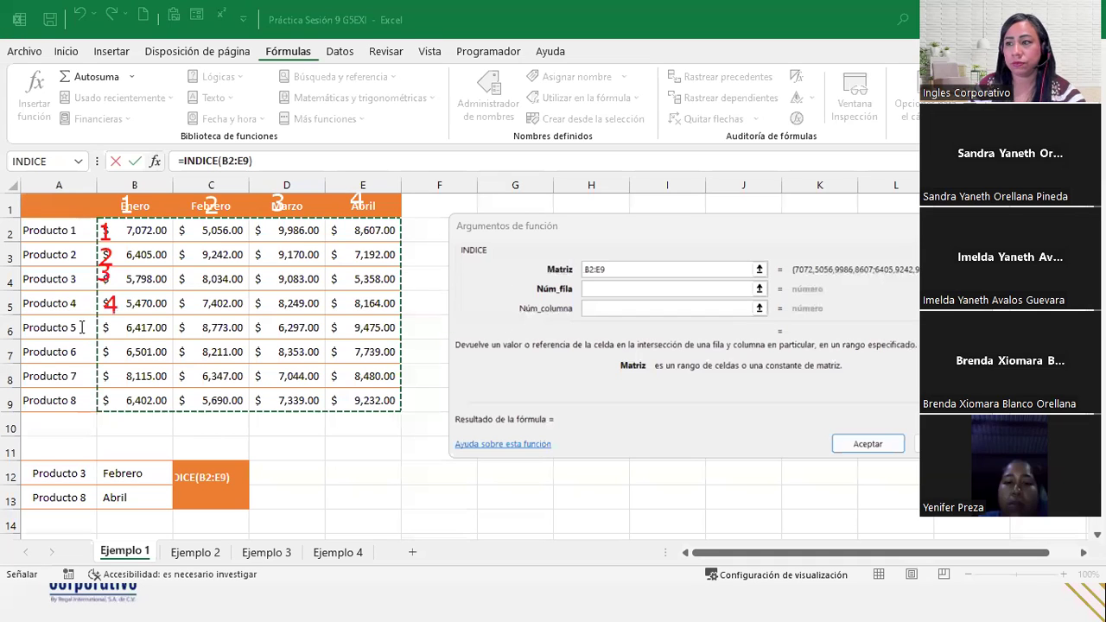
pyautogui.moveTo(108, 321)
pyautogui.mouseDown()
pyautogui.moveTo(97, 336)
pyautogui.moveTo(97, 406)
pyautogui.mouseUp()
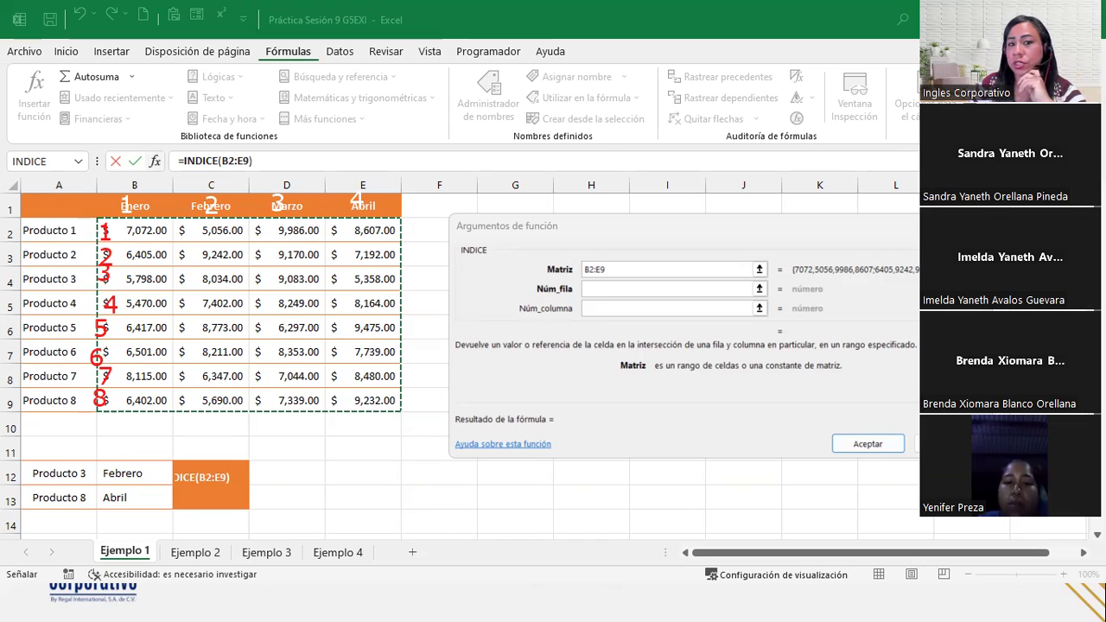
pyautogui.click(636, 291)
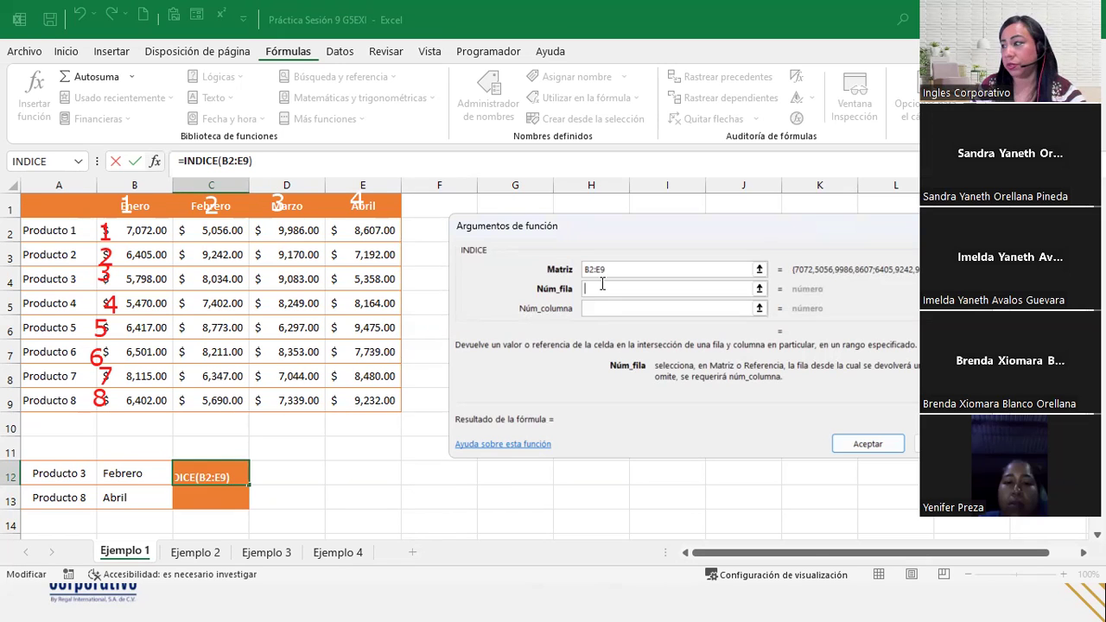
# Enter row 3 and column 2 for the C12 INDICE formula and confirm it, returning $8,034.00.
pyautogui.write('3')
pyautogui.click(598, 308)
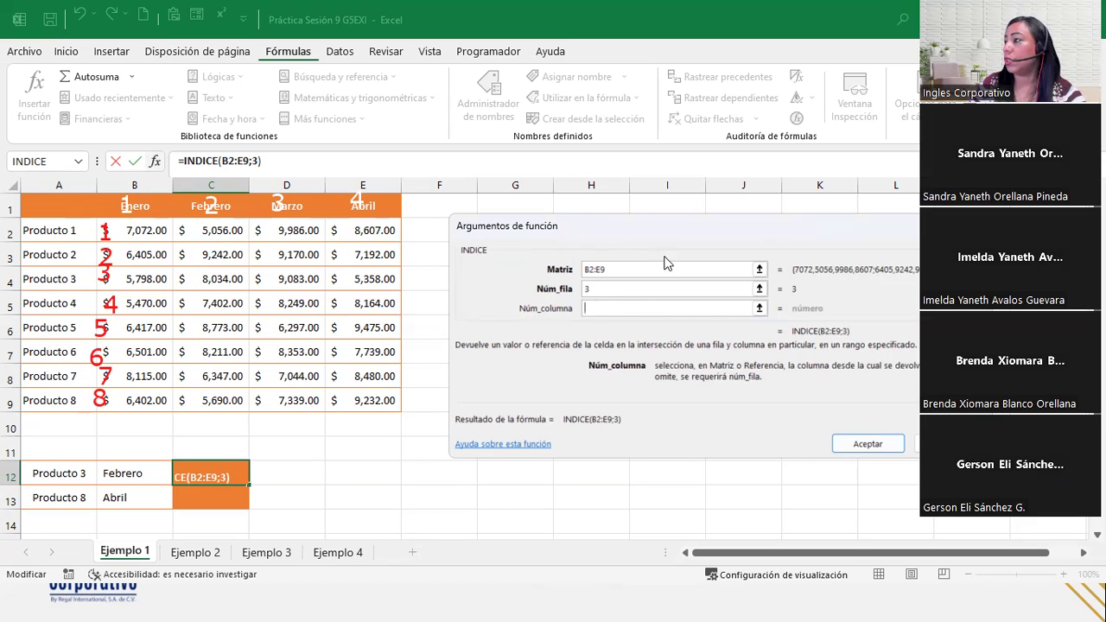
pyautogui.write('2')
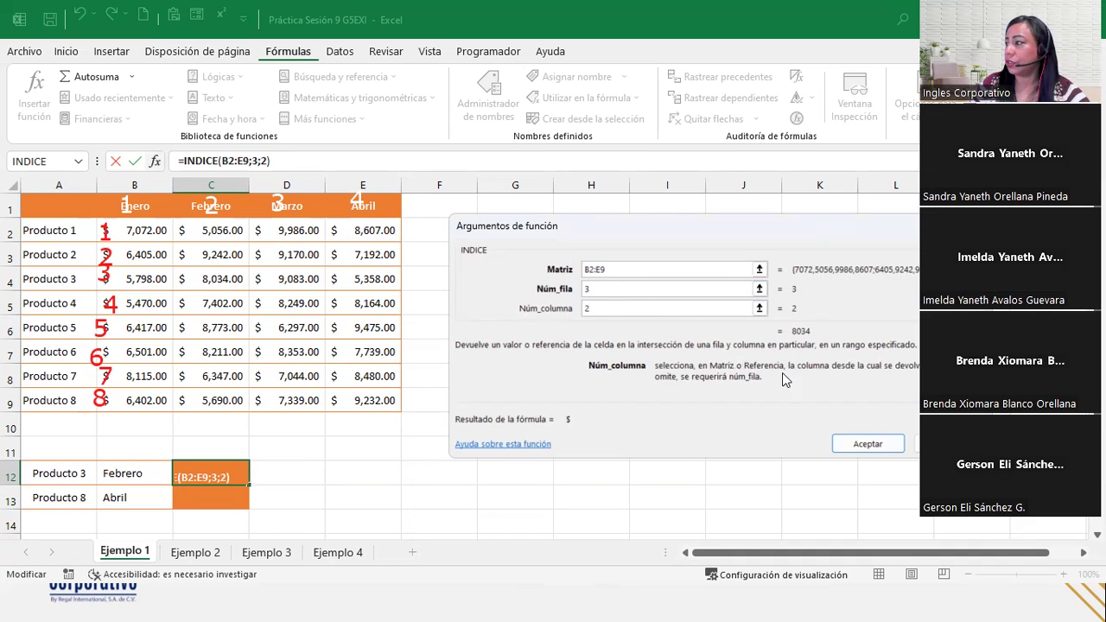
pyautogui.click(871, 443)
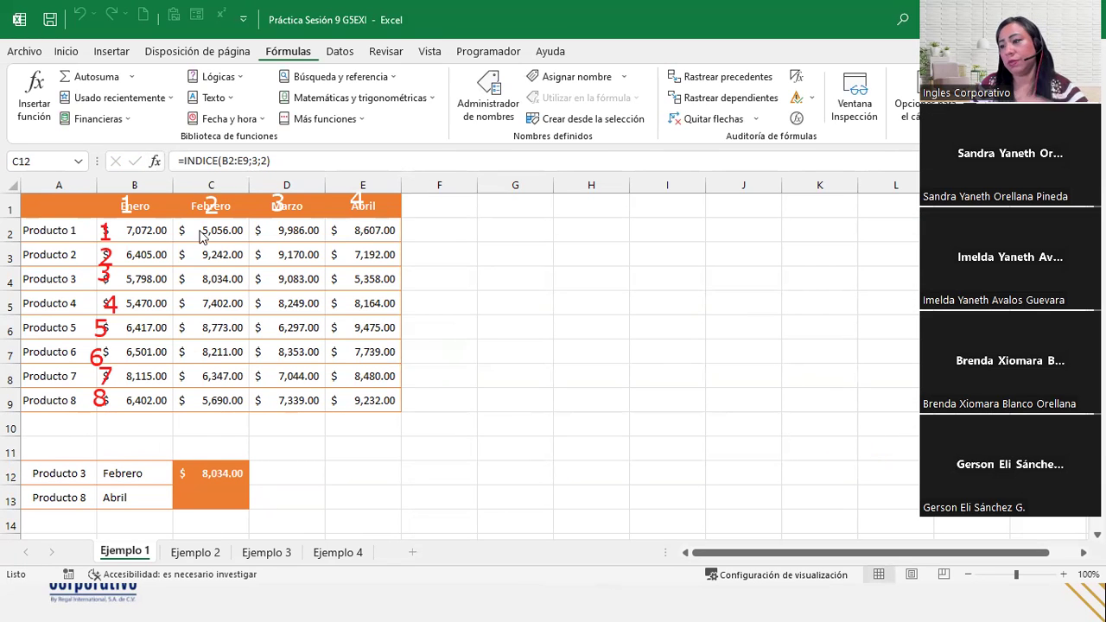
pyautogui.click(12, 282)
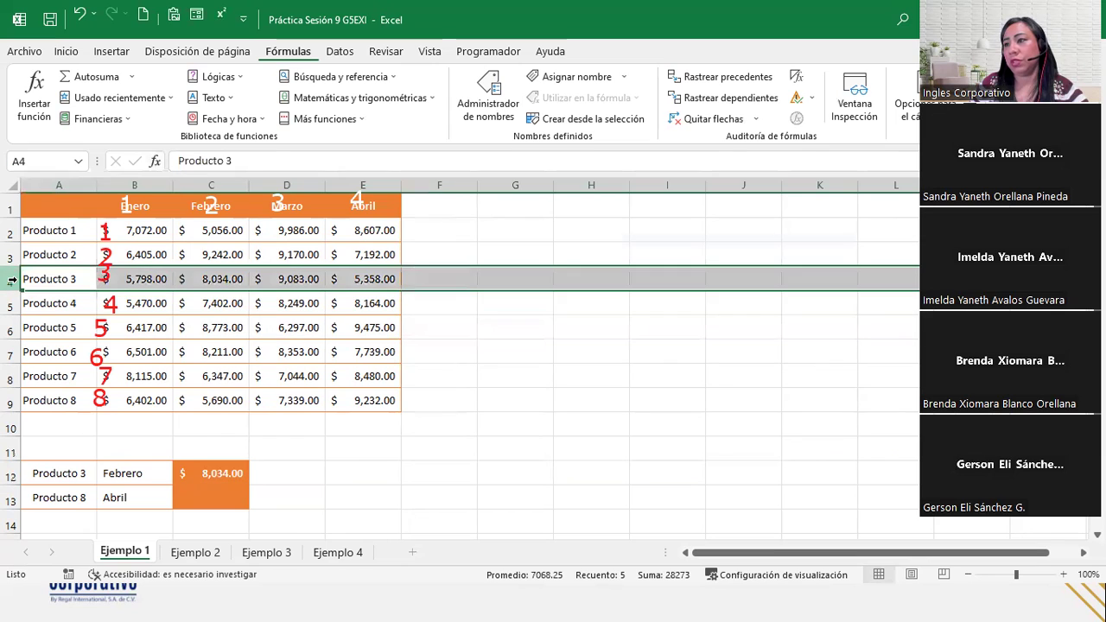
pyautogui.keyDown('ctrl'); pyautogui.click(230, 182); pyautogui.keyUp('ctrl')
pyautogui.keyDown('ctrl'); pyautogui.click(226, 276); pyautogui.keyUp('ctrl')
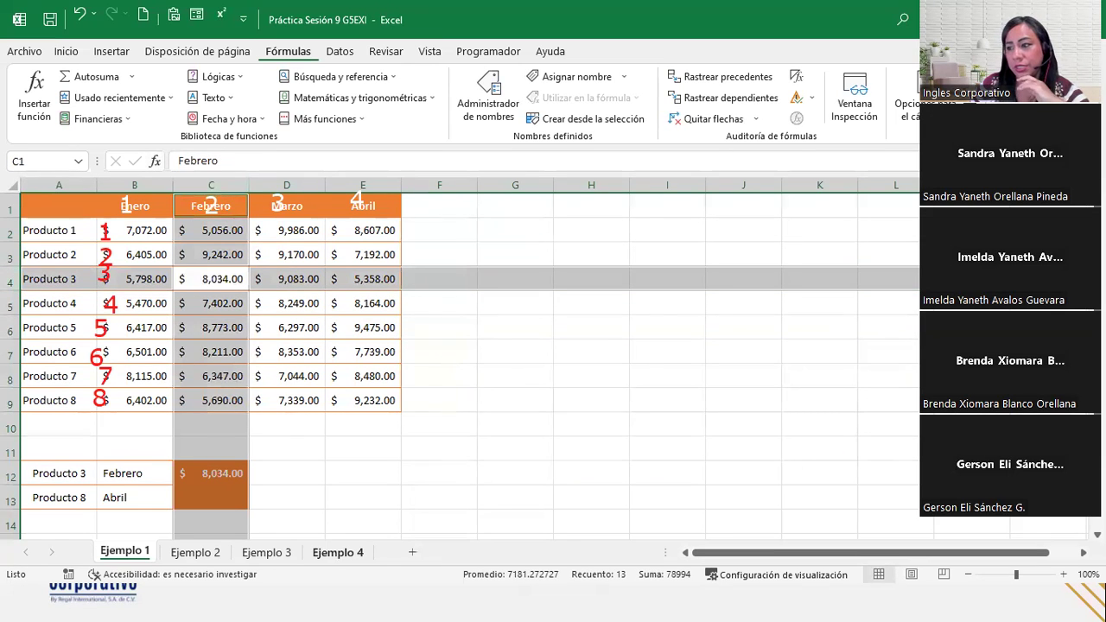
pyautogui.keyDown('ctrl'); pyautogui.click(222, 476); pyautogui.keyUp('ctrl')
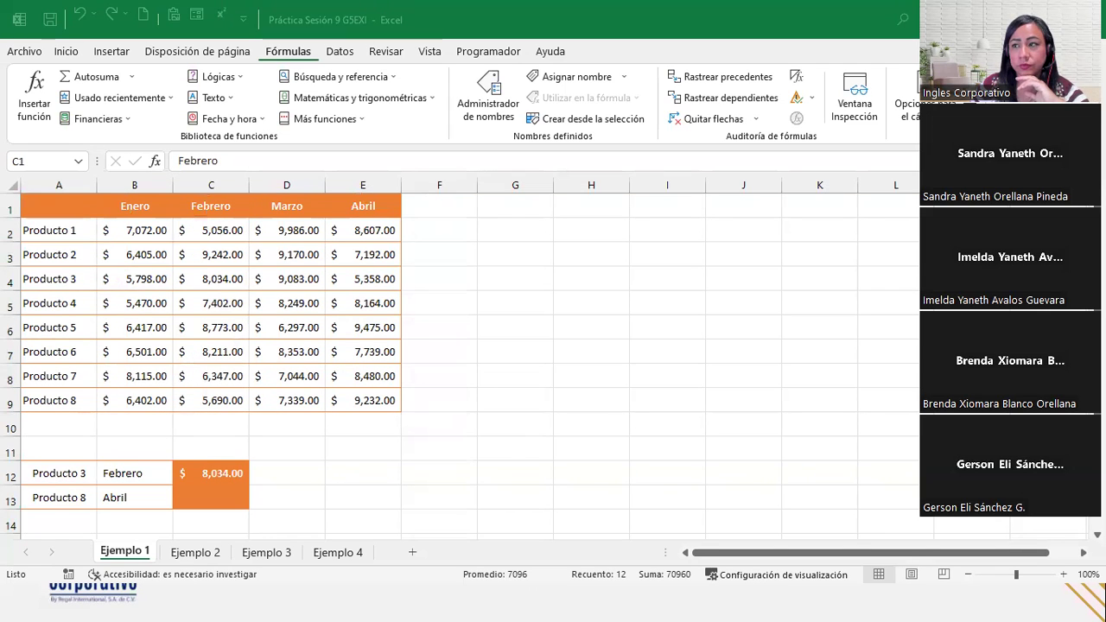
pyautogui.click(203, 502)
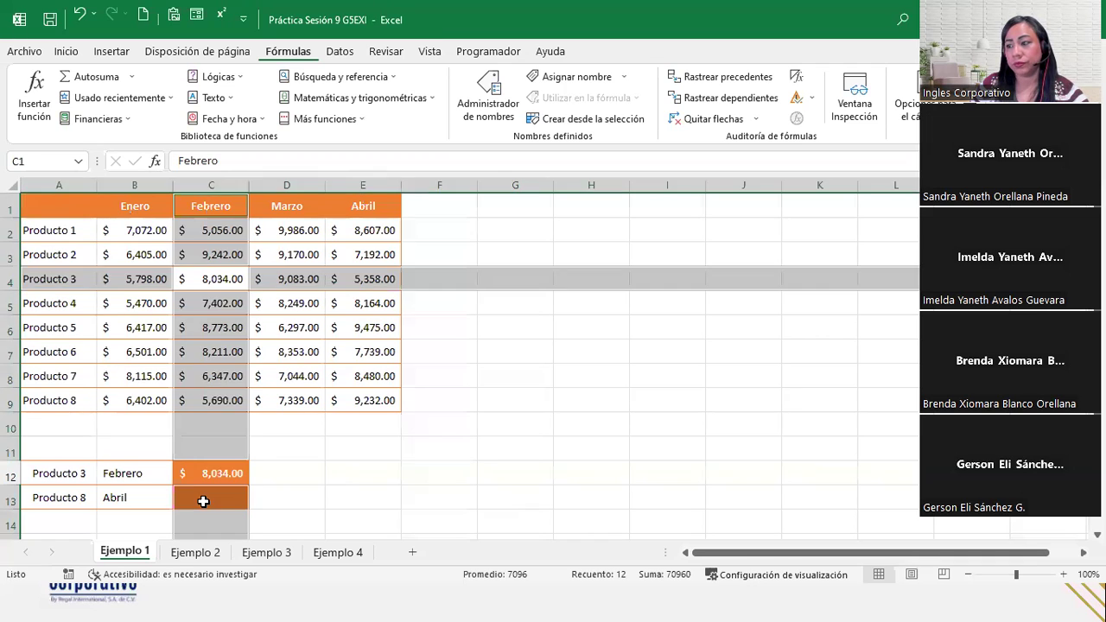
pyautogui.click(203, 502)
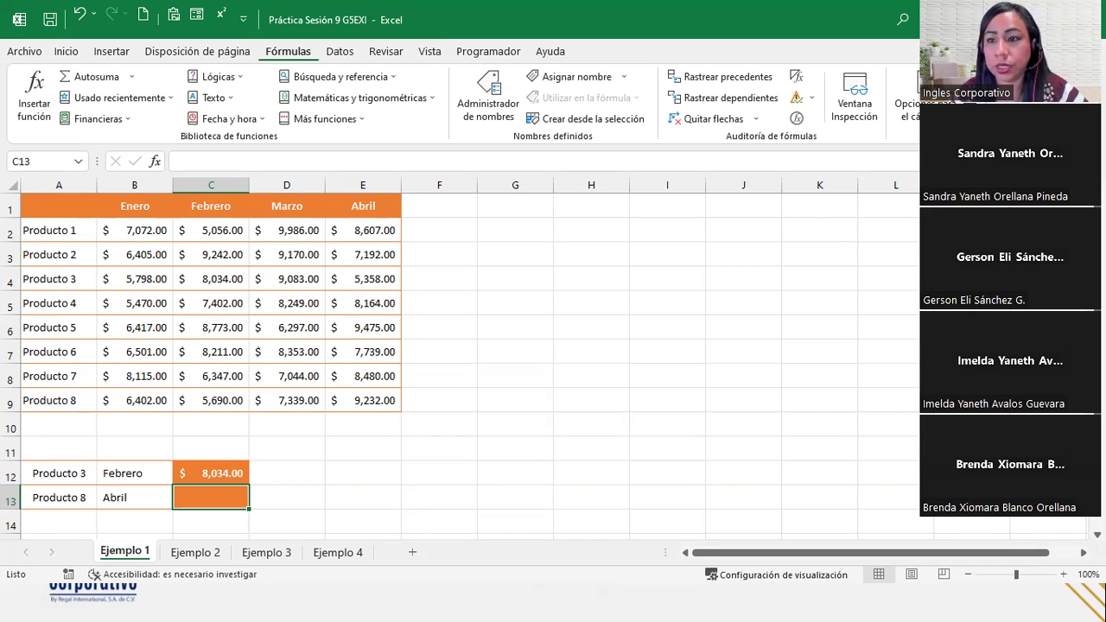
pyautogui.click(192, 481)
pyautogui.click(190, 495)
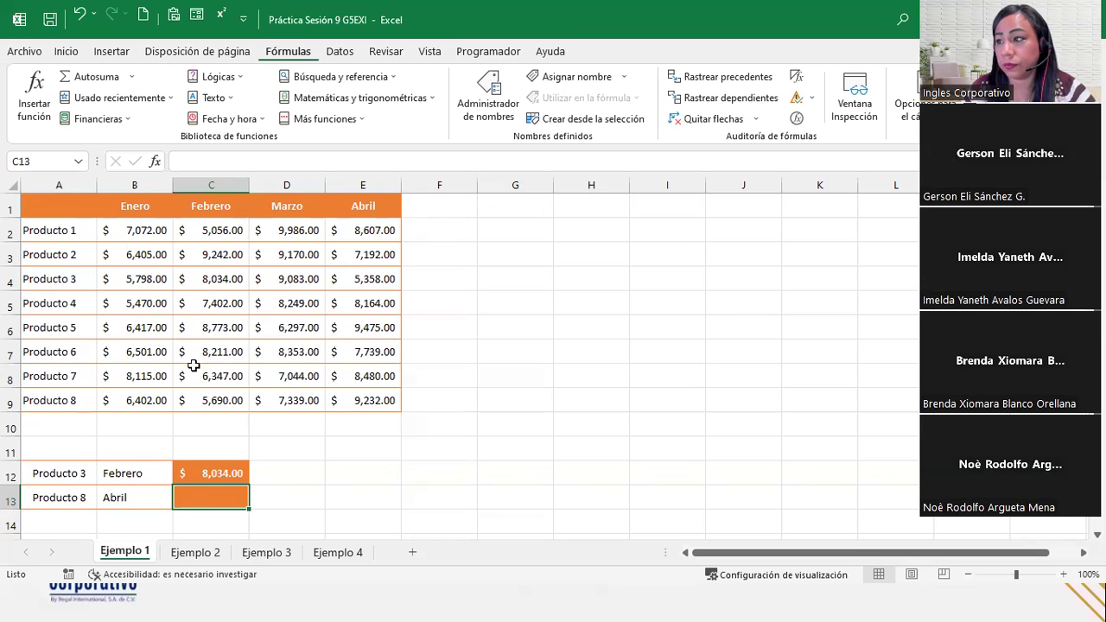
pyautogui.click(206, 477)
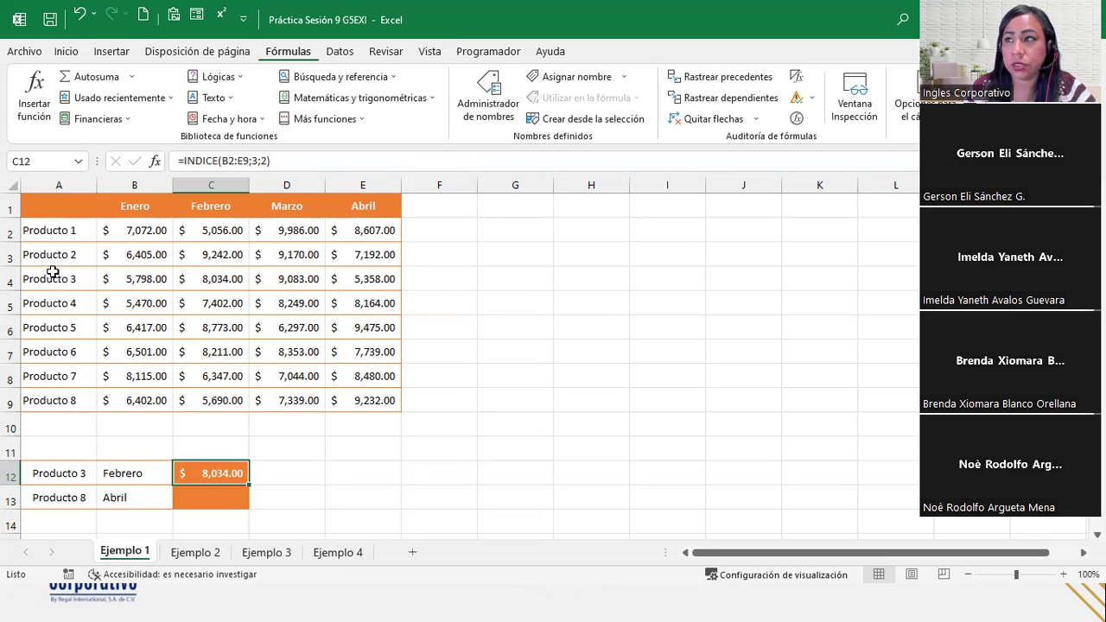
# Insert a new top row and number the month columns 1, 2, 3, 4 above Enero–Abril.
pyautogui.rightClick(12, 210)
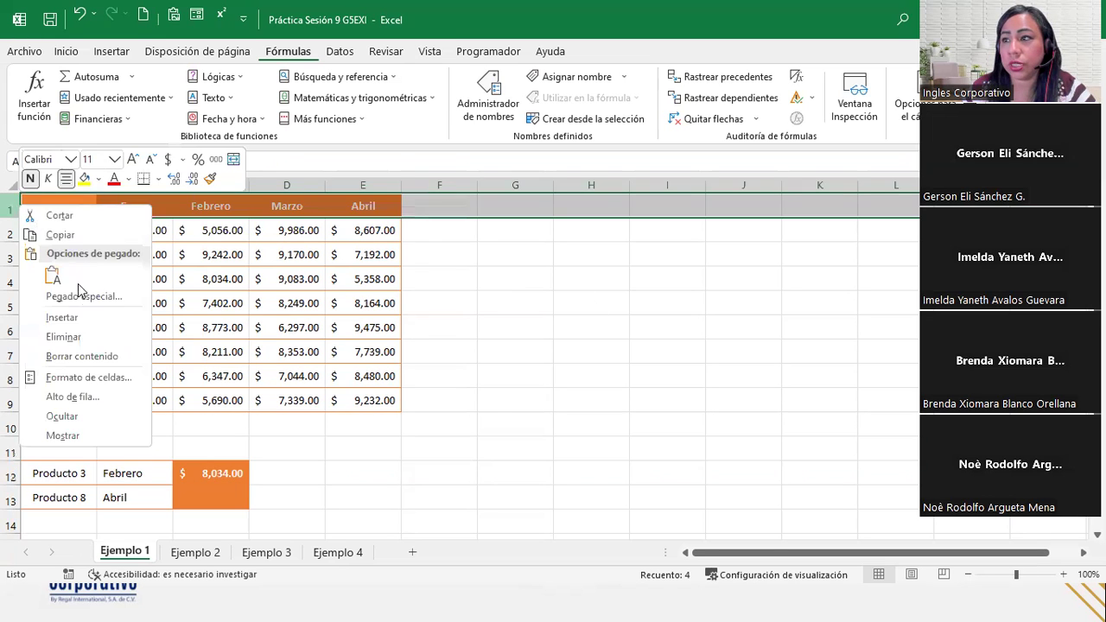
pyautogui.click(82, 326)
pyautogui.click(147, 204)
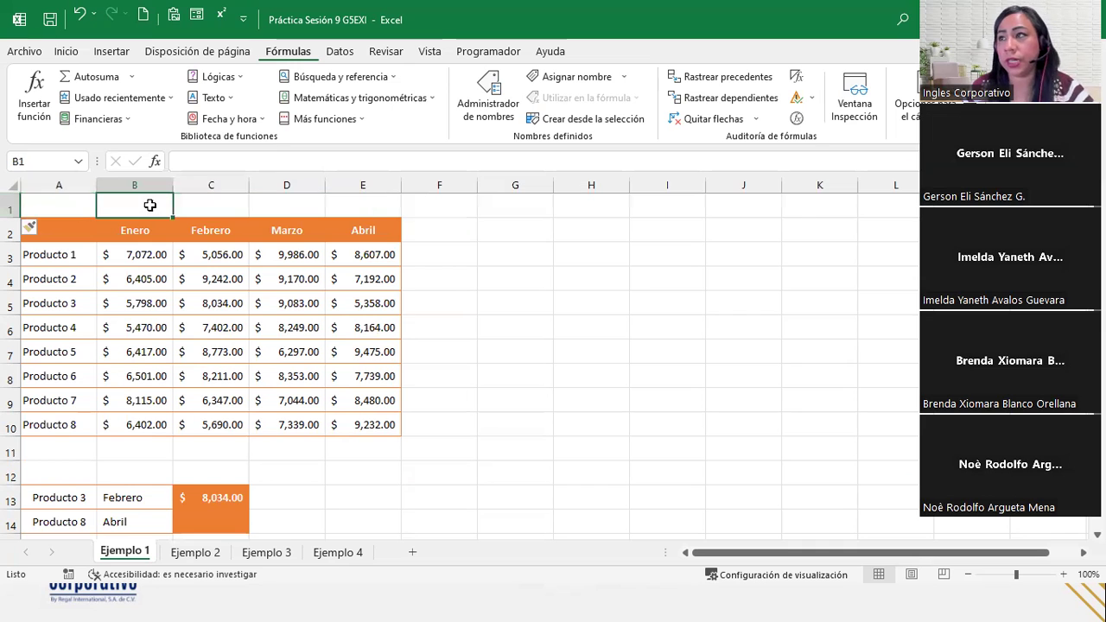
pyautogui.write('1')
pyautogui.click(201, 208)
pyautogui.write('2')
pyautogui.click(285, 206)
pyautogui.write('3')
pyautogui.click(352, 206)
pyautogui.write('4')
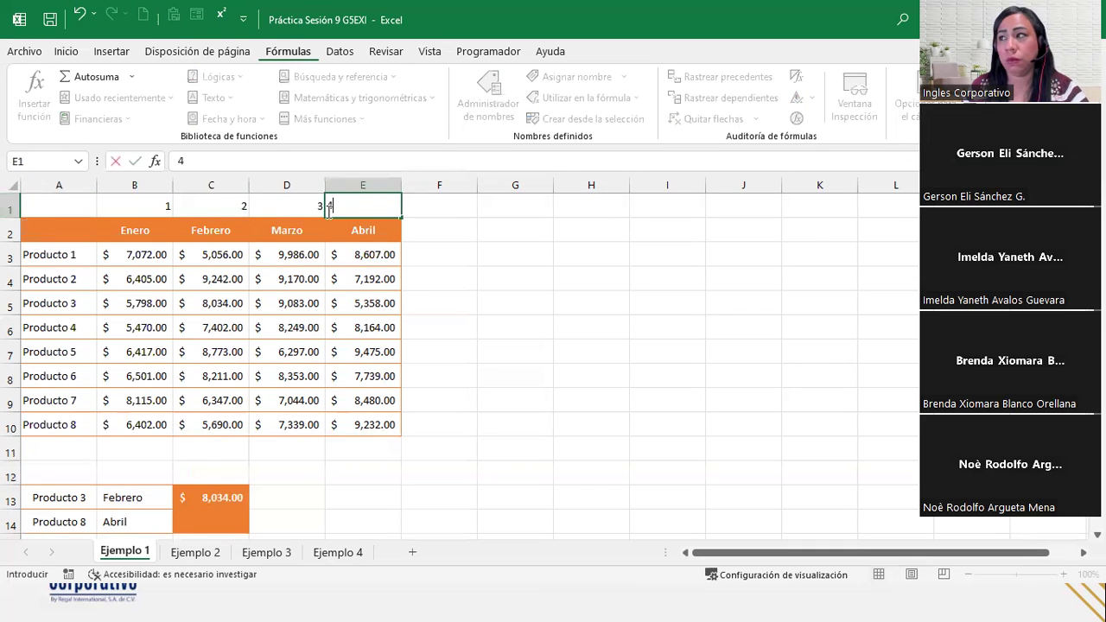
pyautogui.click(211, 208)
# Centre the month column numbers 1 to 4 in B1:E1.
pyautogui.moveTo(123, 207); pyautogui.dragTo(381, 205)
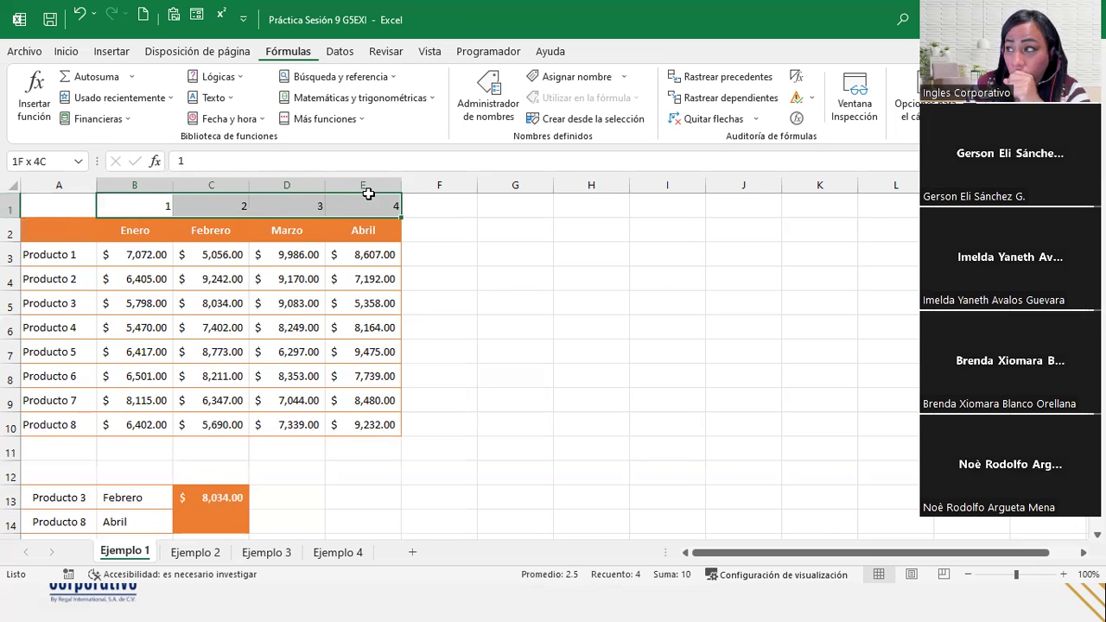
pyautogui.click(66, 52)
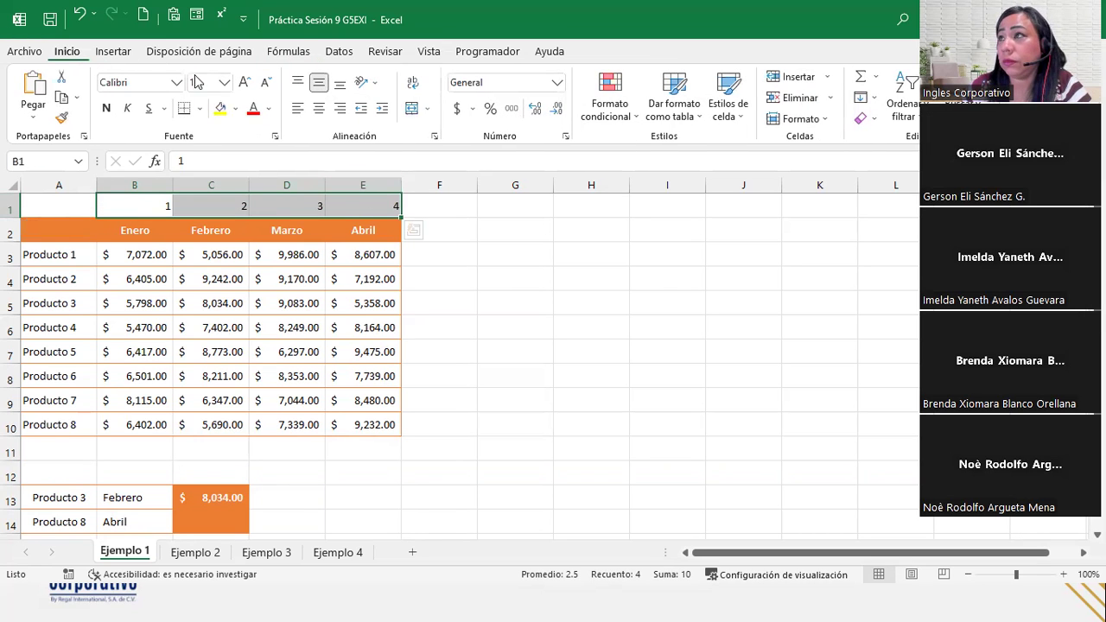
pyautogui.click(320, 113)
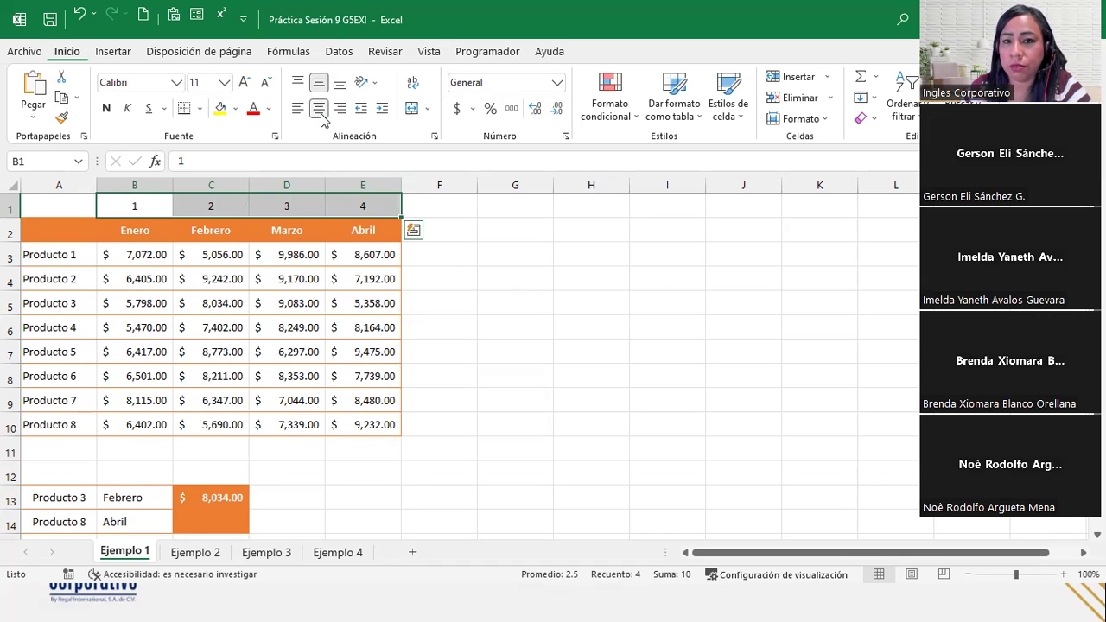
# Insert an empty column before the product names and number the first products 1, 2, 3.
pyautogui.click(59, 177)
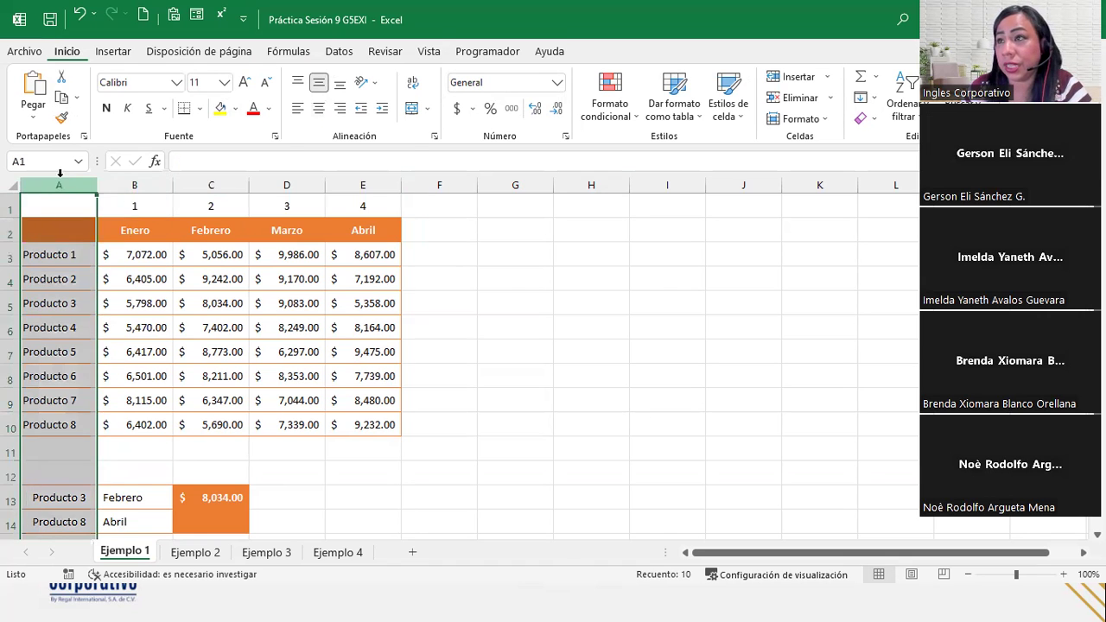
pyautogui.rightClick(60, 175)
pyautogui.click(130, 288)
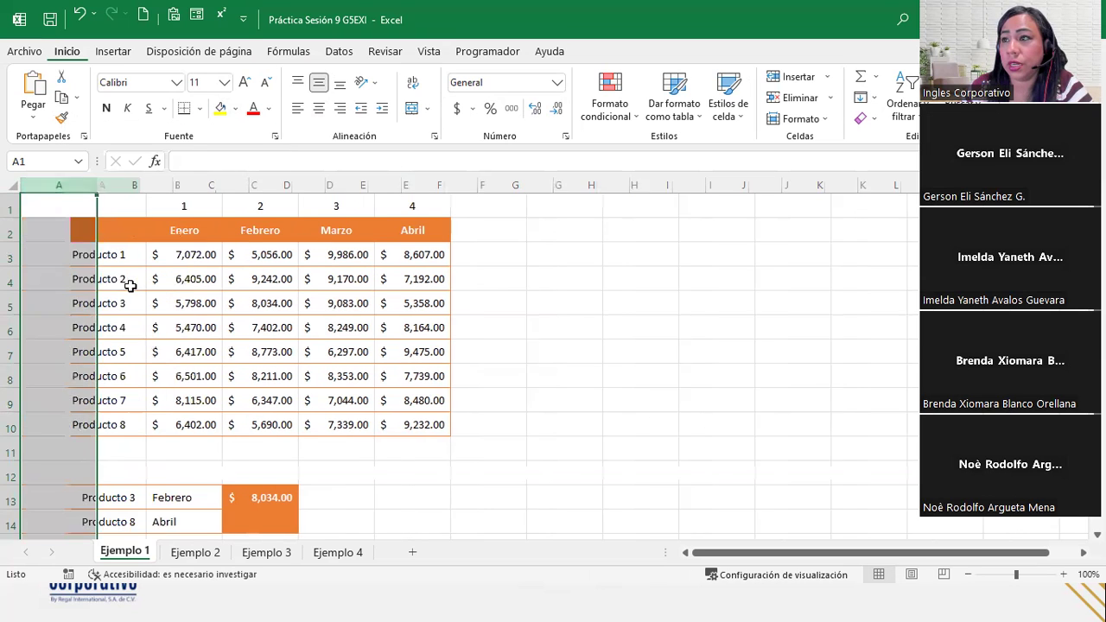
pyautogui.click(79, 264)
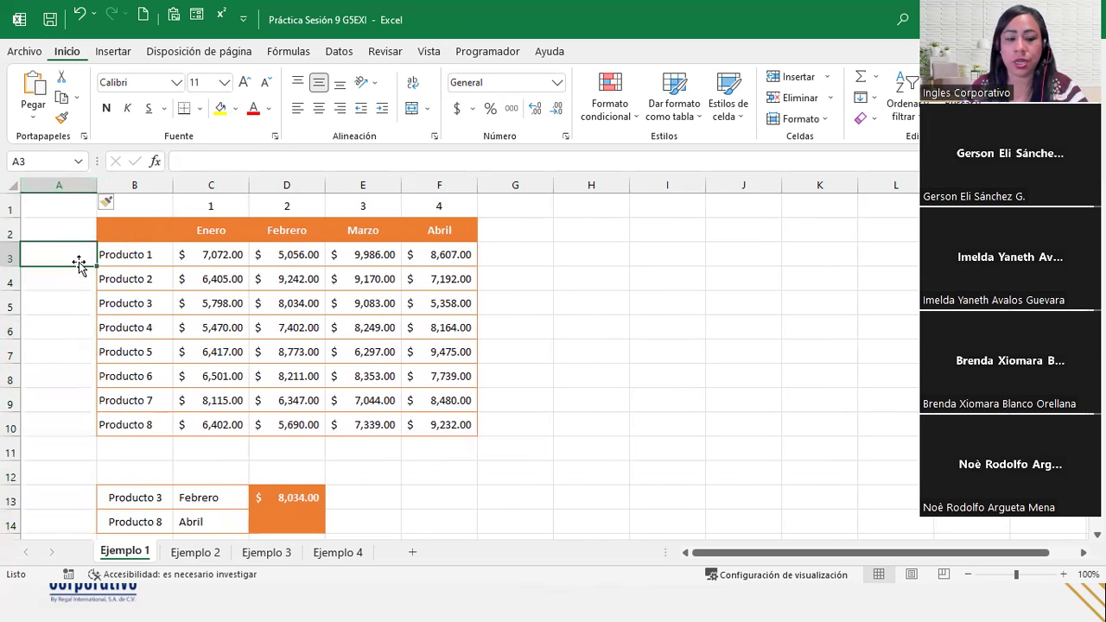
pyautogui.write('1')
pyautogui.press('Return')
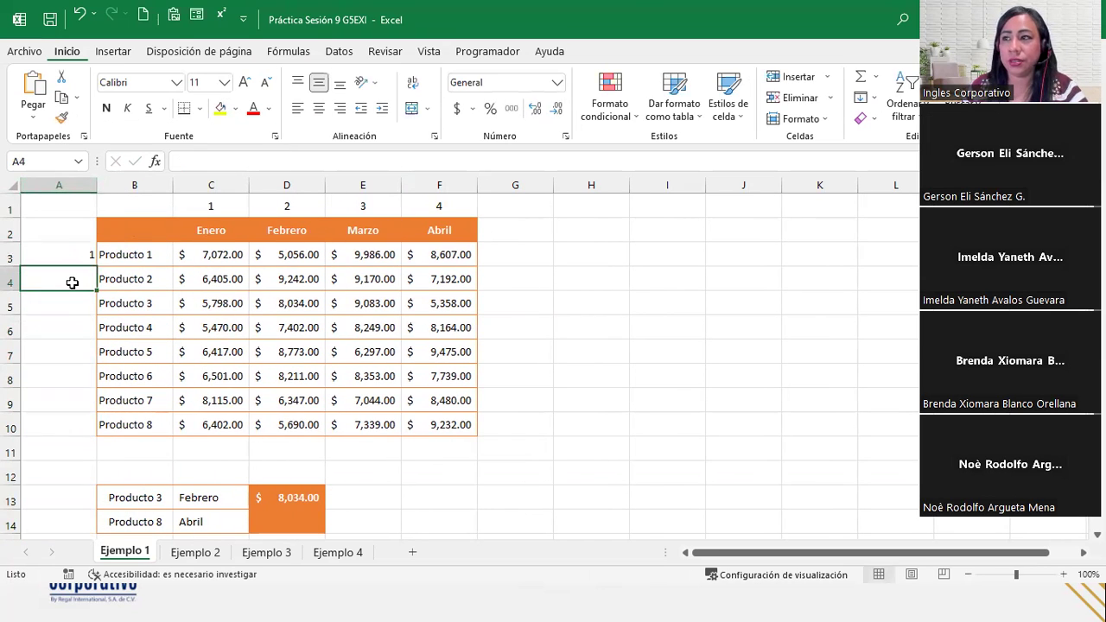
pyautogui.write('2')
pyautogui.press('Return')
pyautogui.write('3')
pyautogui.press('Return')
# Continue numbering the products 4, 5, 6 and 7 down column A.
pyautogui.click(65, 355)
pyautogui.write('4')
pyautogui.press('Return')
pyautogui.click(66, 407)
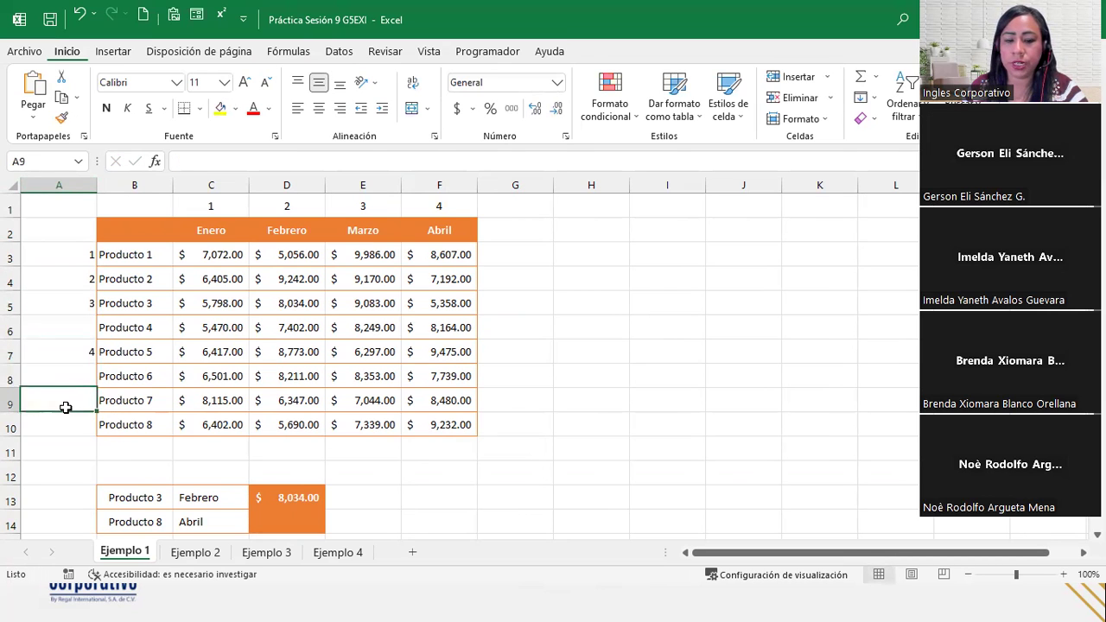
pyautogui.write('5')
pyautogui.press('Return')
pyautogui.click(74, 359)
pyautogui.click(72, 369)
pyautogui.write('5')
pyautogui.press('Return')
pyautogui.write('6')
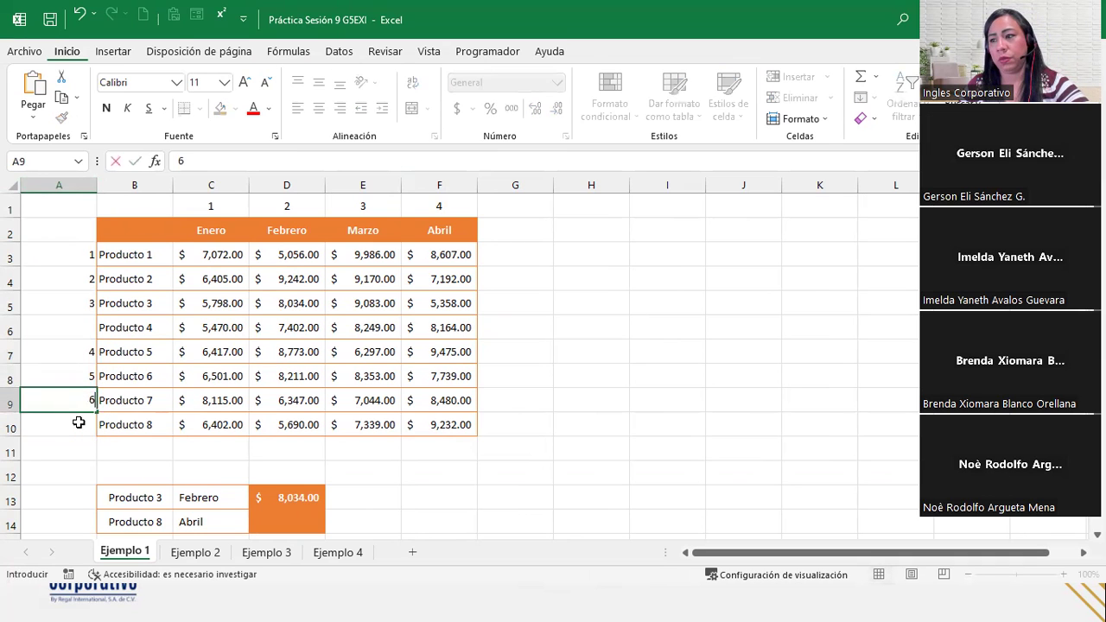
pyautogui.press('Return')
pyautogui.write('7')
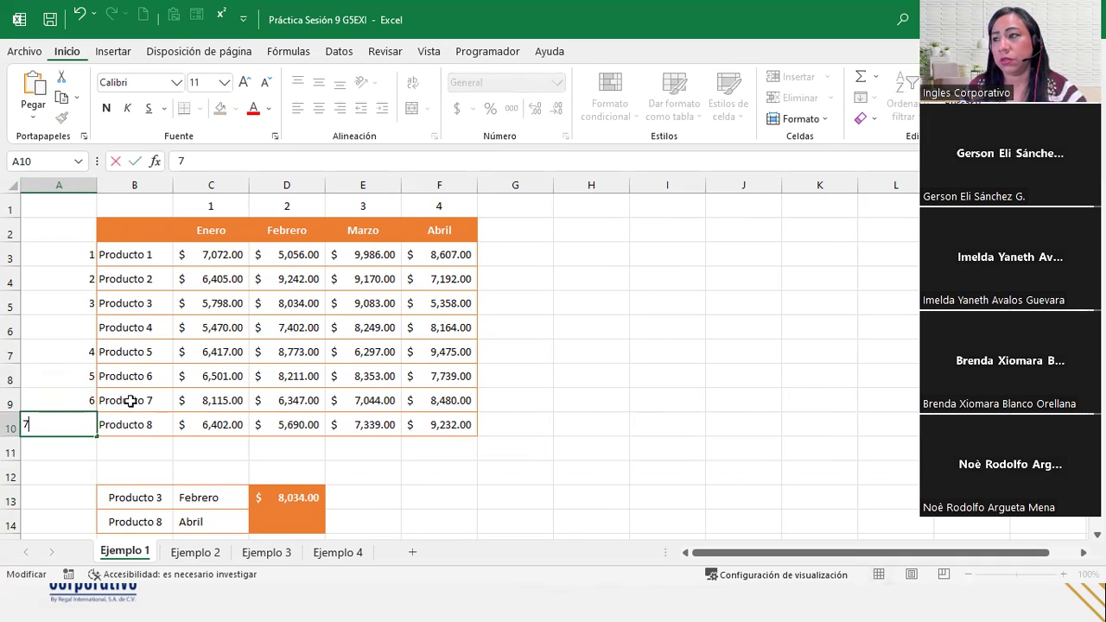
pyautogui.click(128, 400)
# Delete the blank cell beside Producto 4, shifting cells up, and enter 8 beside Producto 8.
pyautogui.click(66, 328)
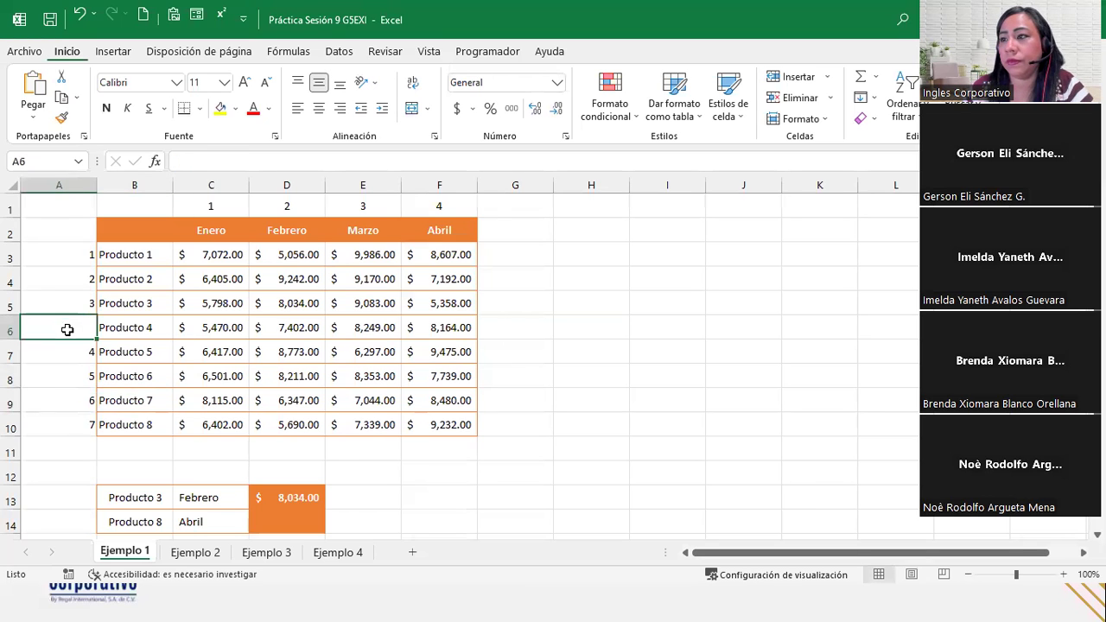
pyautogui.rightClick(80, 337)
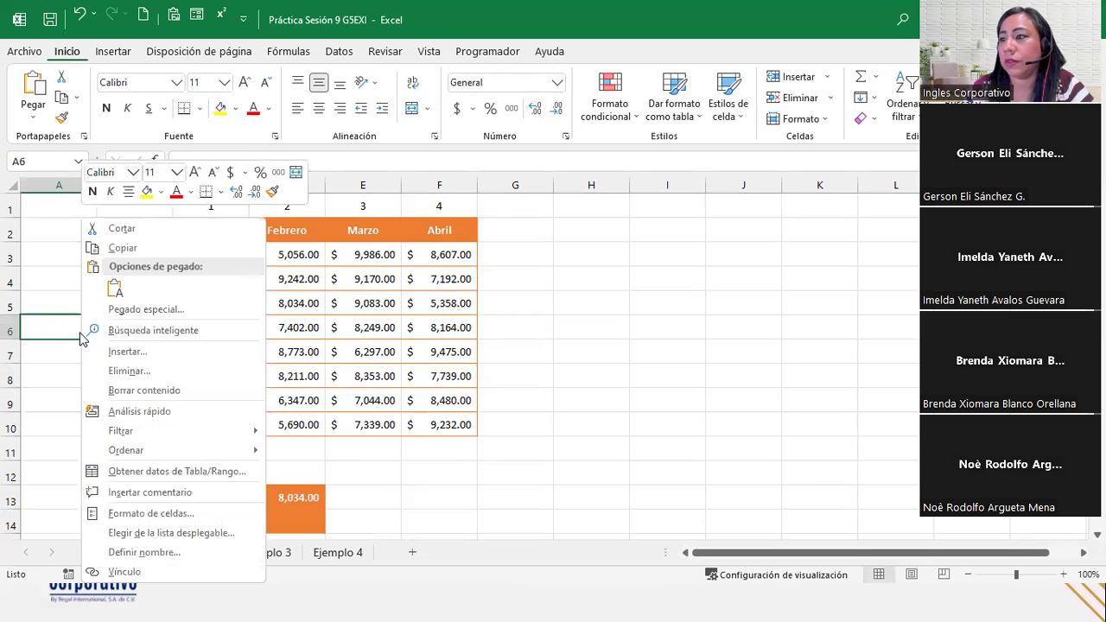
pyautogui.click(169, 371)
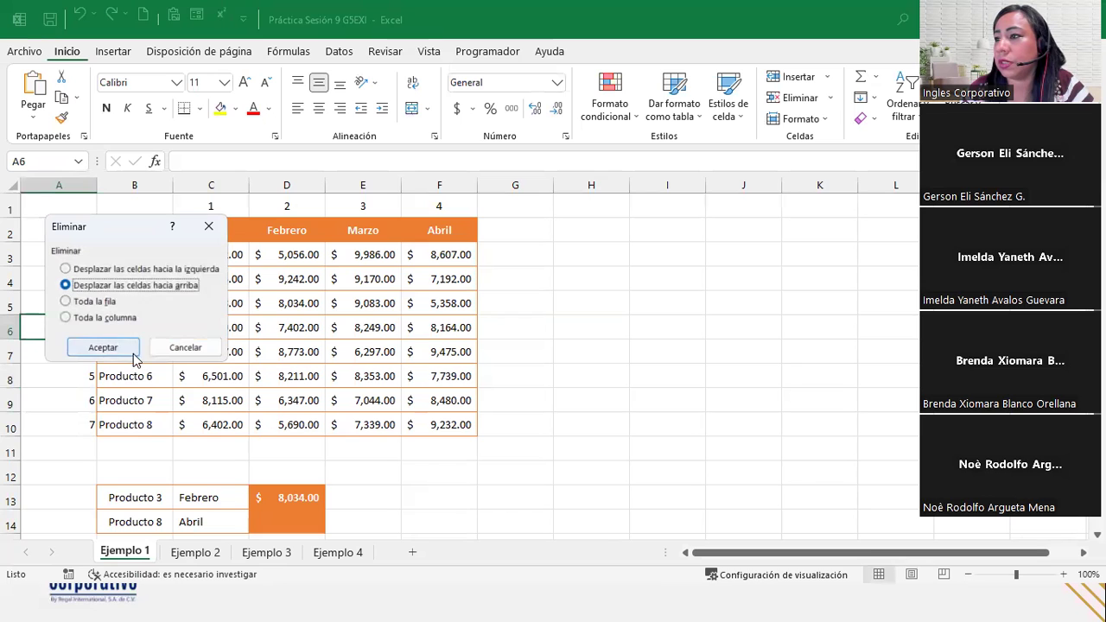
pyautogui.click(103, 347)
pyautogui.click(90, 425)
pyautogui.write('8')
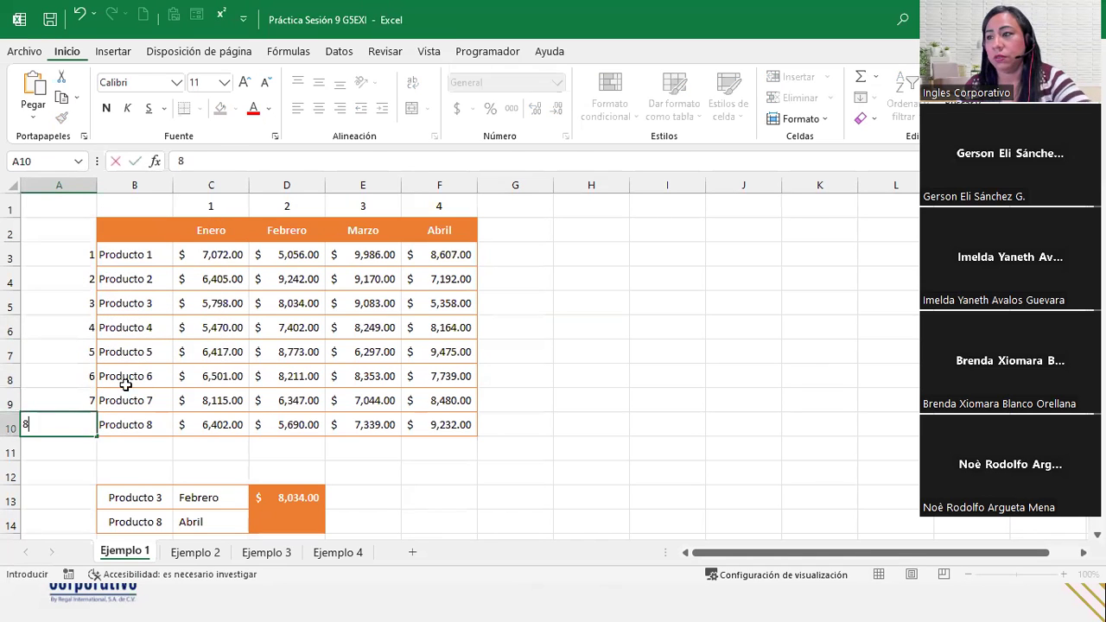
pyautogui.click(123, 377)
# Narrow column A and make the product numbers and month numbers 1–4 blue and bold.
pyautogui.moveTo(96, 184)
pyautogui.mouseDown()
pyautogui.moveTo(31, 184)
pyautogui.moveTo(18, 210)
pyautogui.mouseUp()
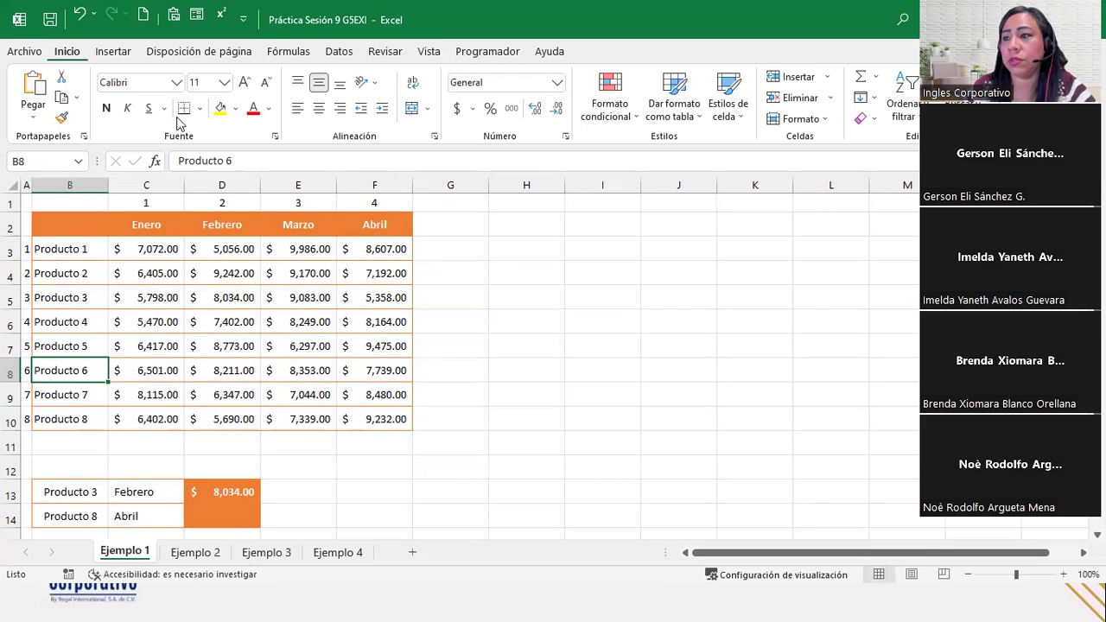
pyautogui.click(25, 184)
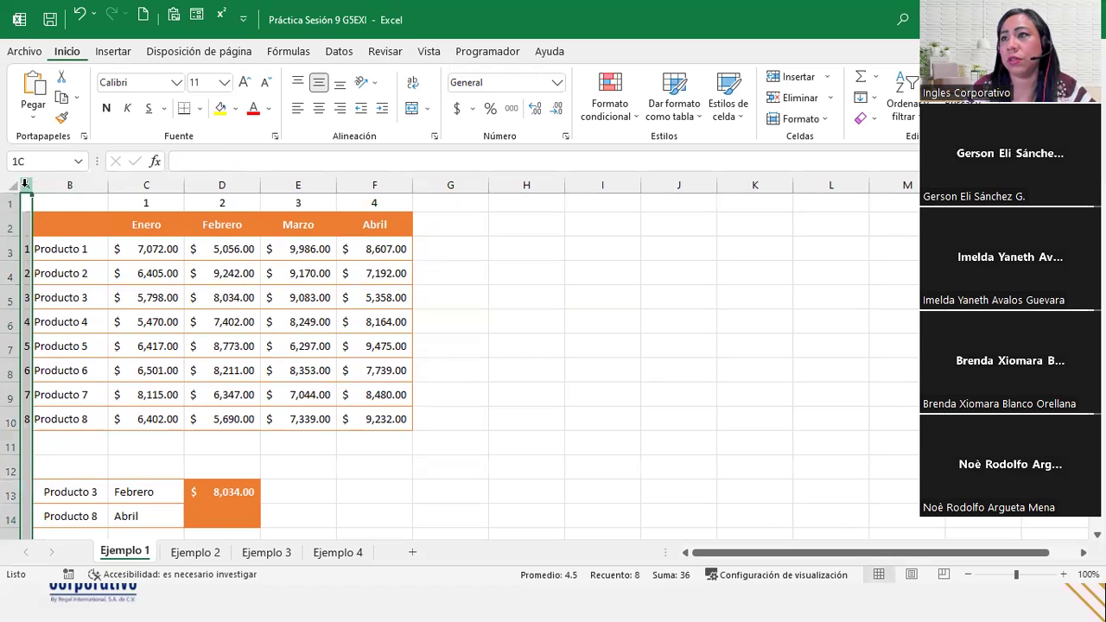
pyautogui.keyDown('ctrl'); pyautogui.click(16, 204); pyautogui.keyUp('ctrl')
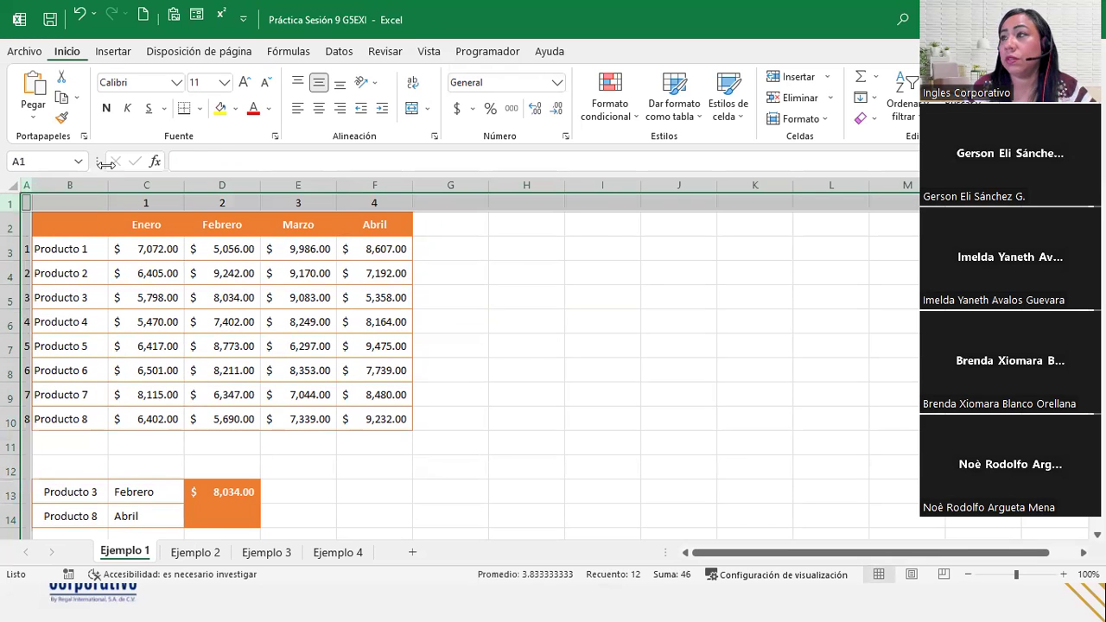
pyautogui.click(271, 110)
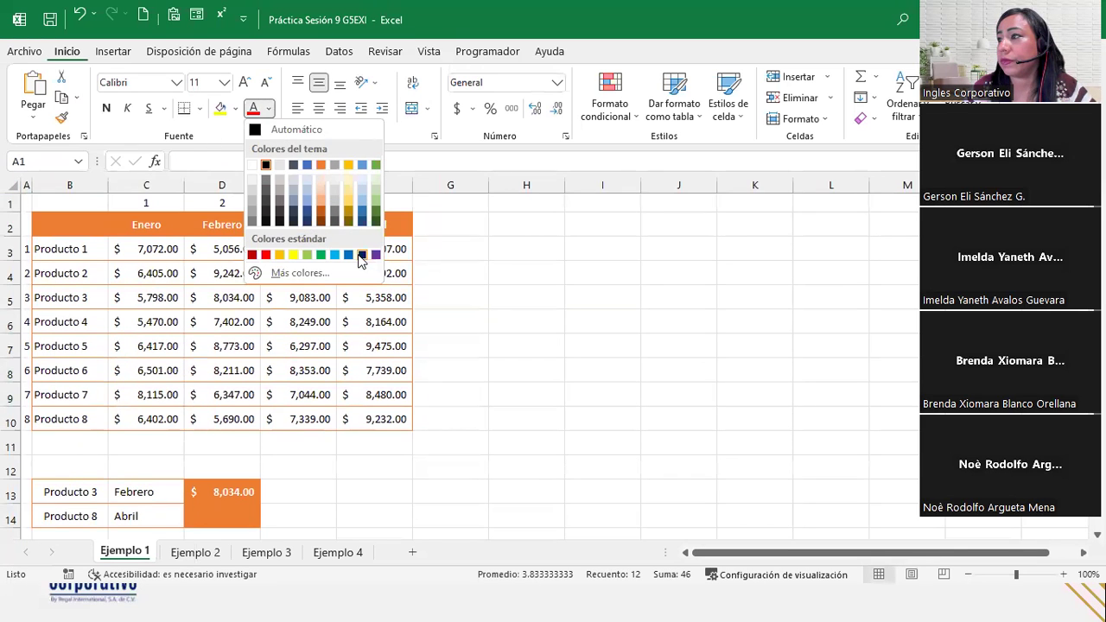
pyautogui.click(349, 254)
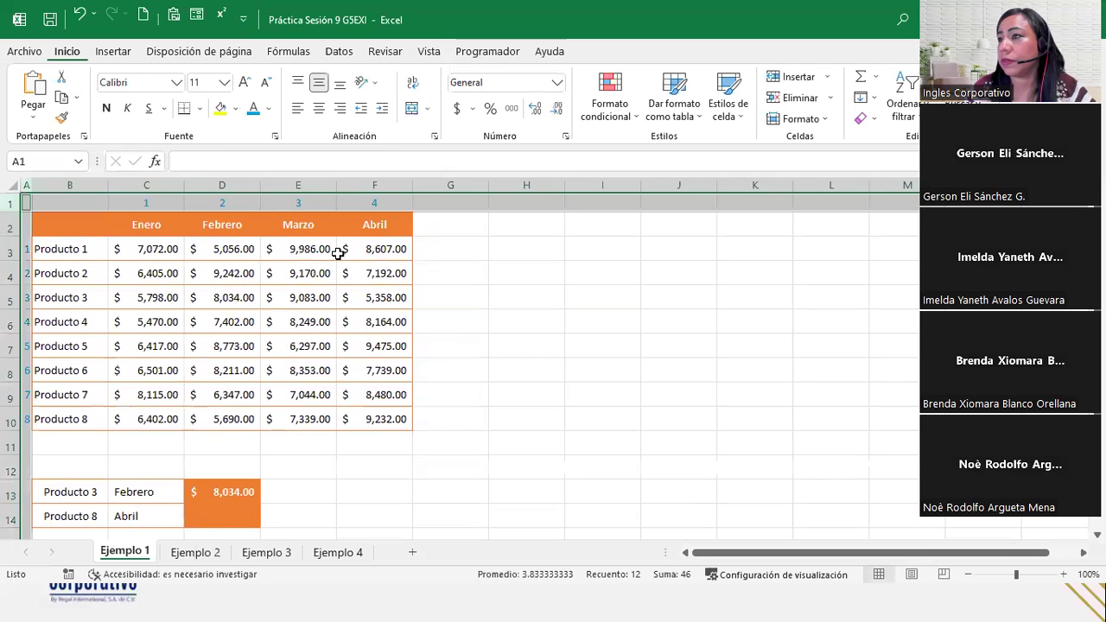
pyautogui.click(107, 108)
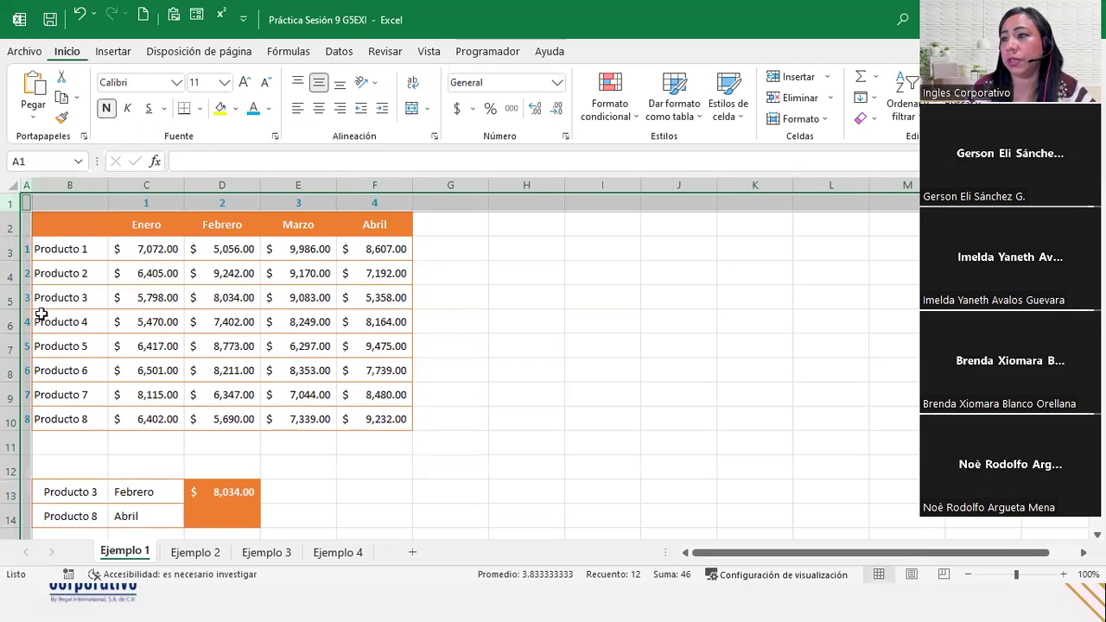
pyautogui.click(134, 344)
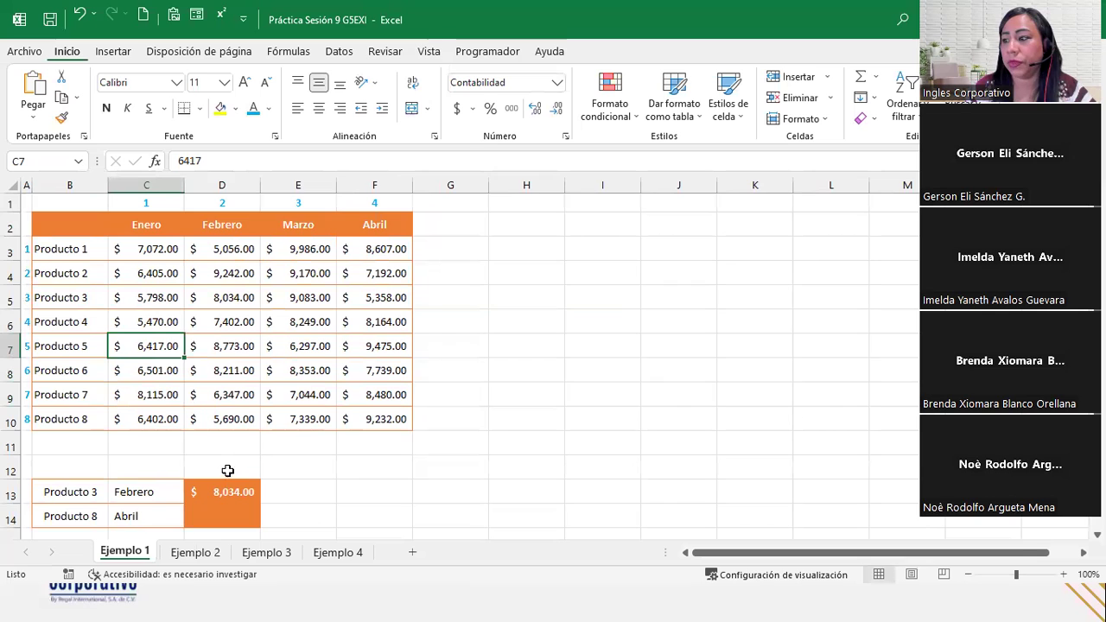
# Start =INDICE( in D14 using the typed alias =indi and select B3:F9 as the array.
pyautogui.click(224, 513)
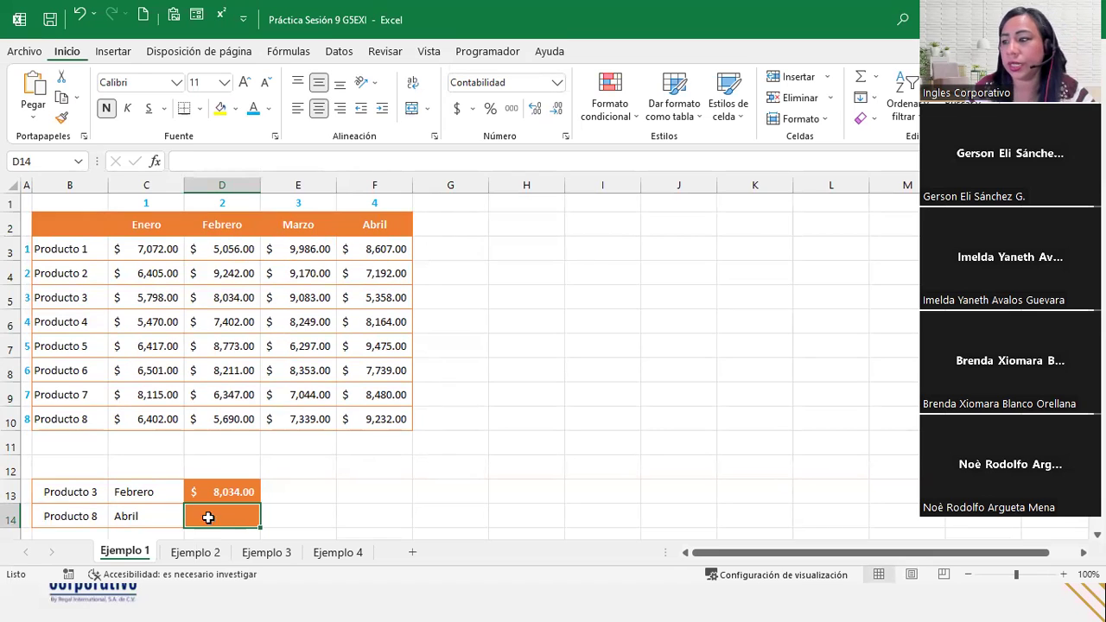
pyautogui.scroll(-1, 209, 514)
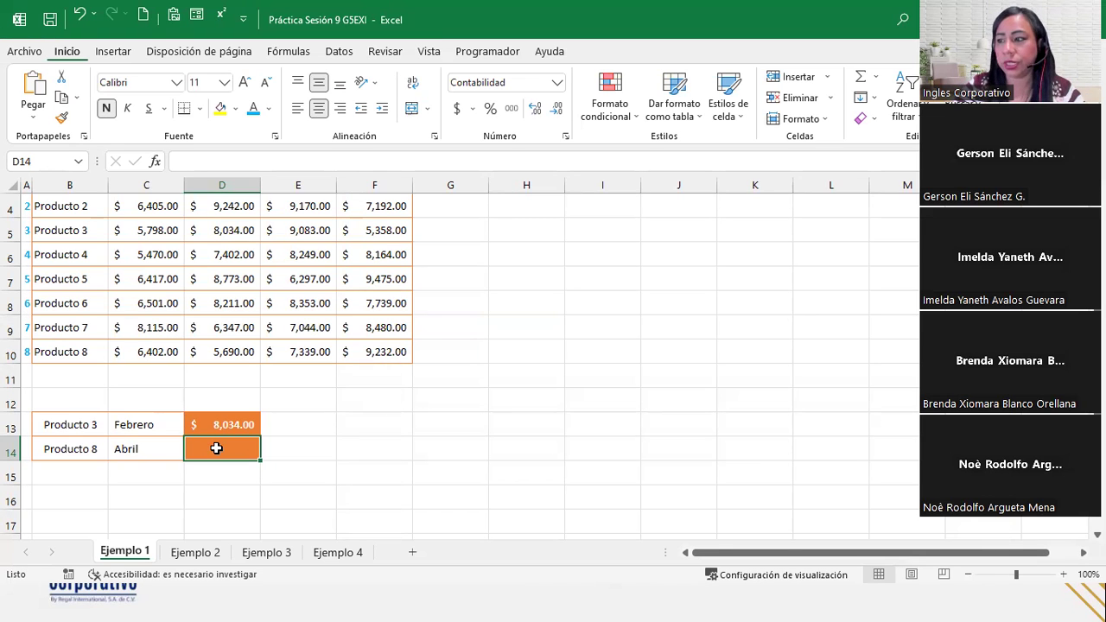
pyautogui.write('=indi')
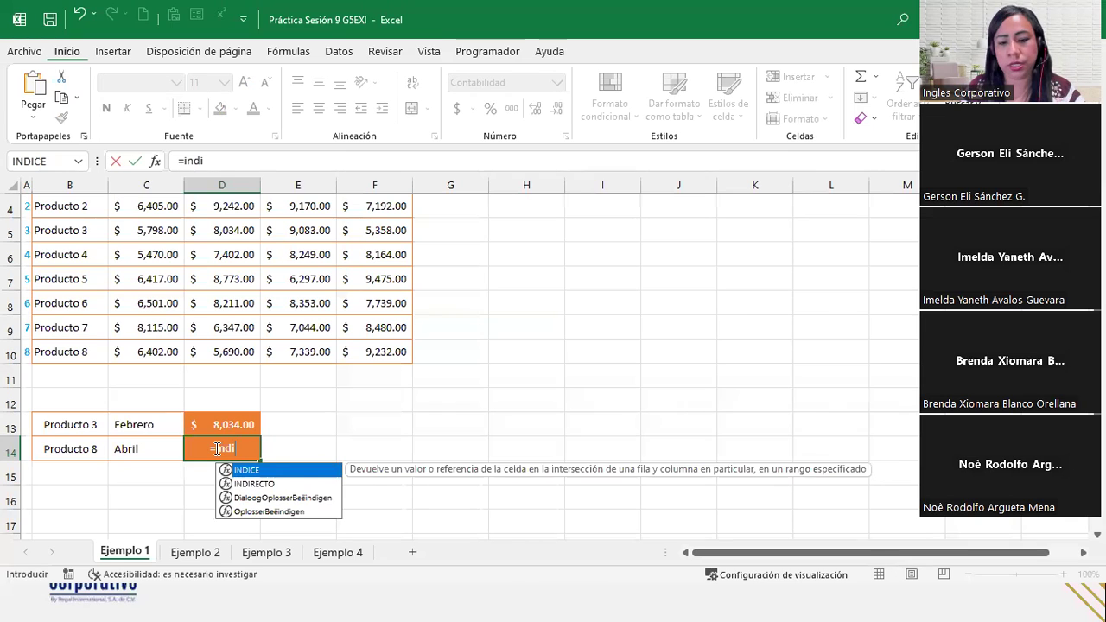
pyautogui.press('Tab')
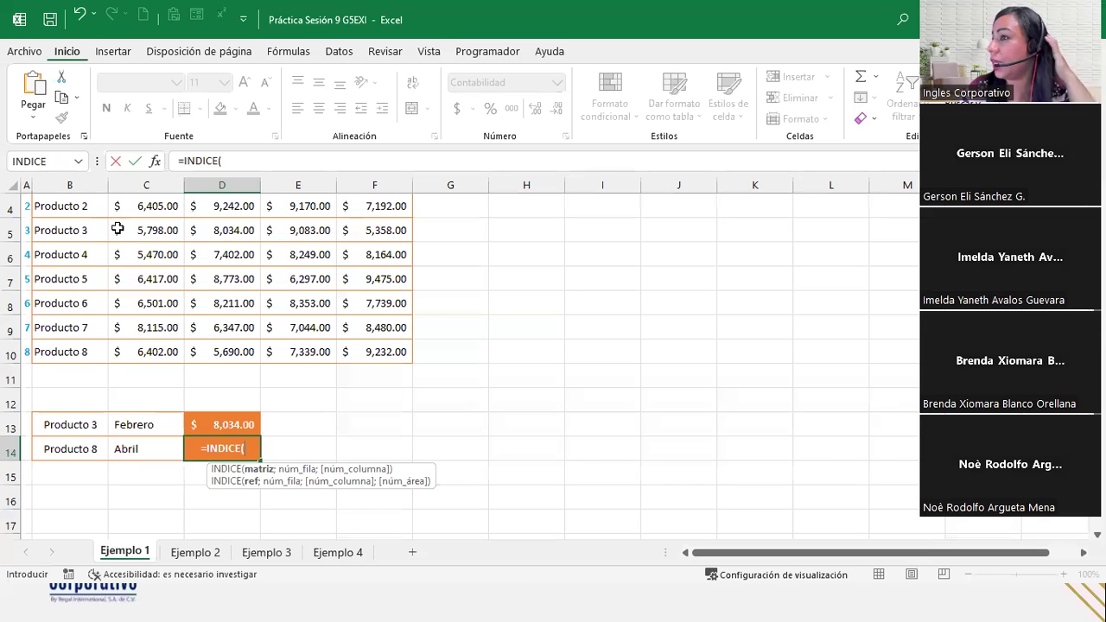
pyautogui.scroll(1, 136, 272)
pyautogui.moveTo(60, 249); pyautogui.dragTo(406, 394)
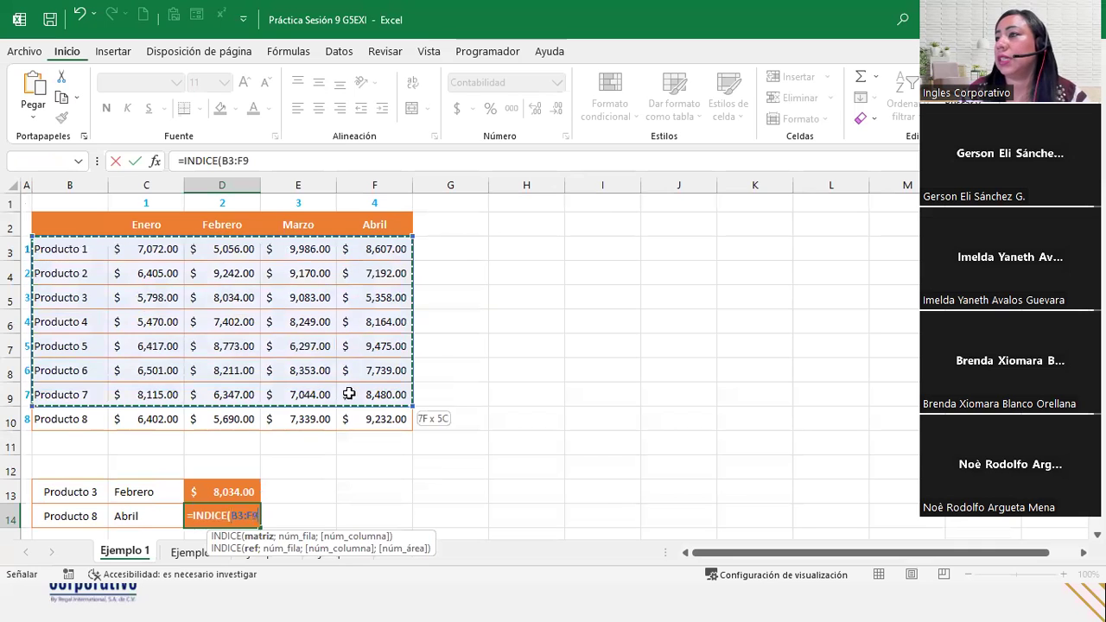
# Reselect the INDICE array as C3:F10 and add a semicolon to close that argument.
pyautogui.moveTo(143, 251); pyautogui.dragTo(369, 414)
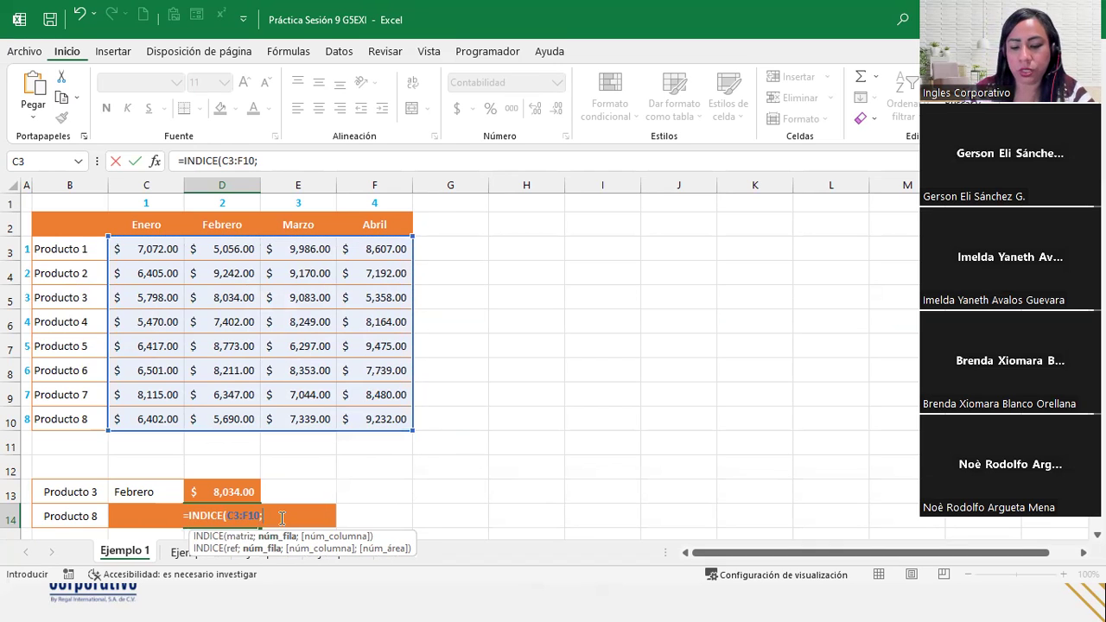
pyautogui.write(';')
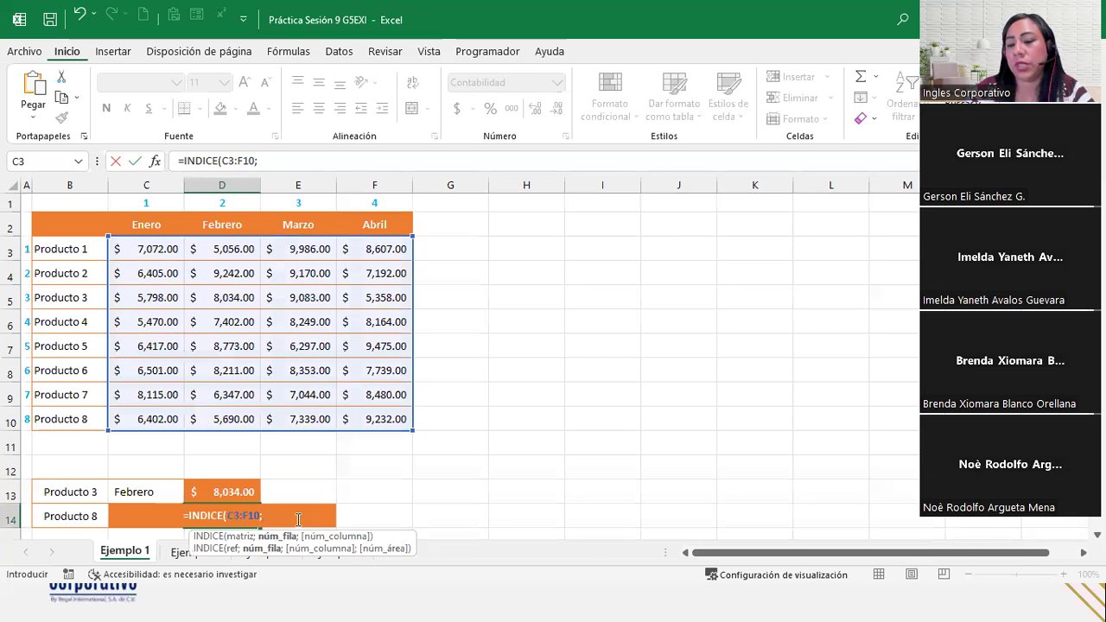
# Complete D14 as =INDICE(C3:F10;8;4), returning $9,232.00 for Producto 8 in Abril.
pyautogui.write('8')
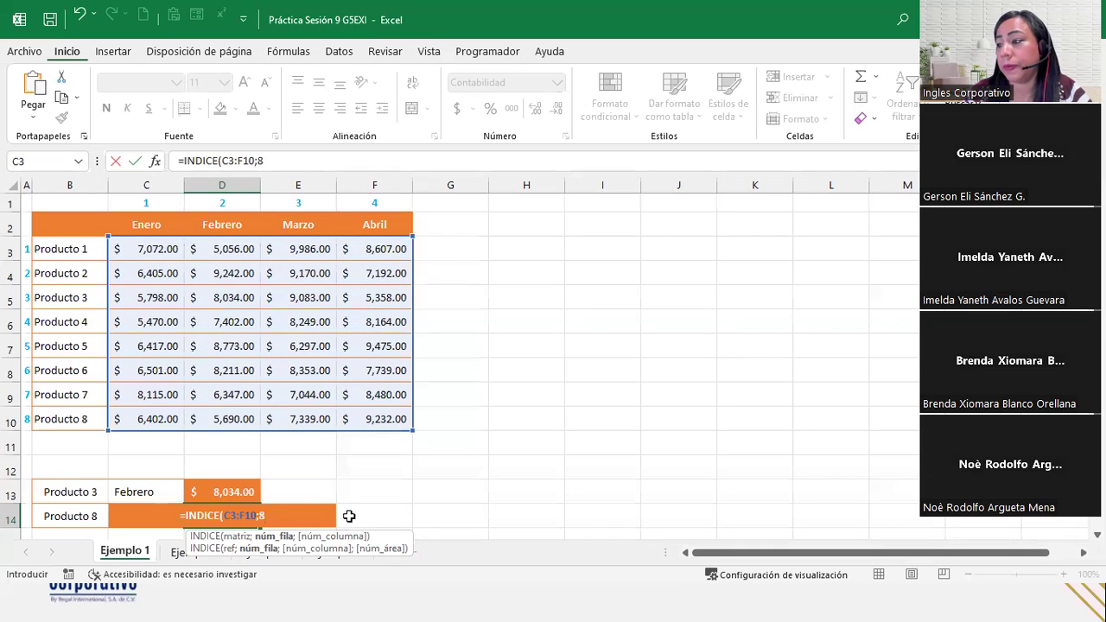
pyautogui.write(';')
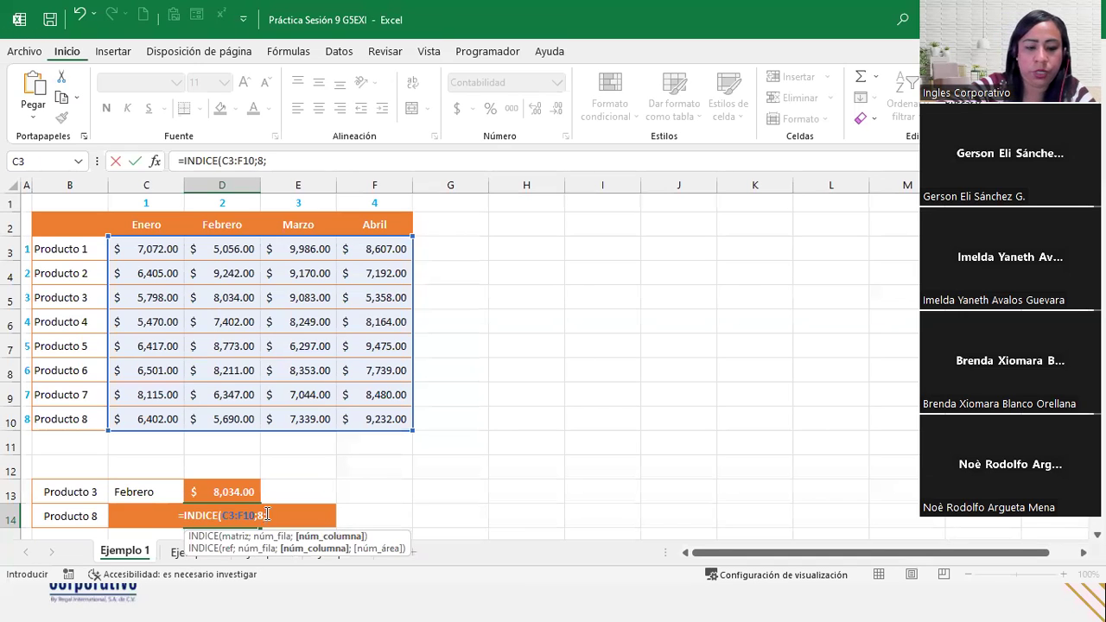
pyautogui.write('4')
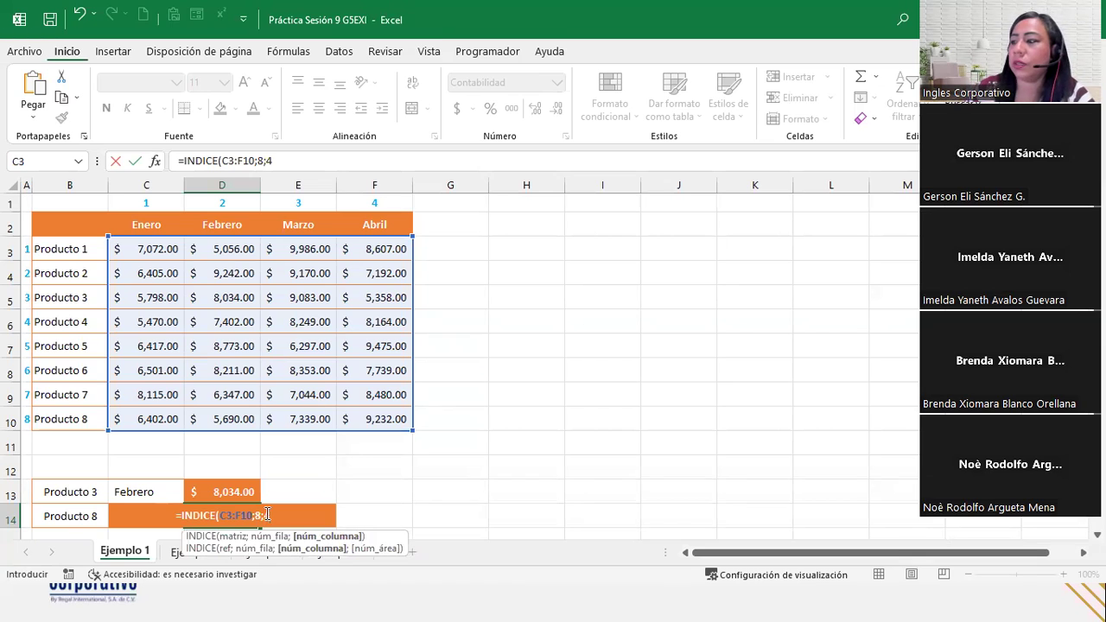
pyautogui.write(')')
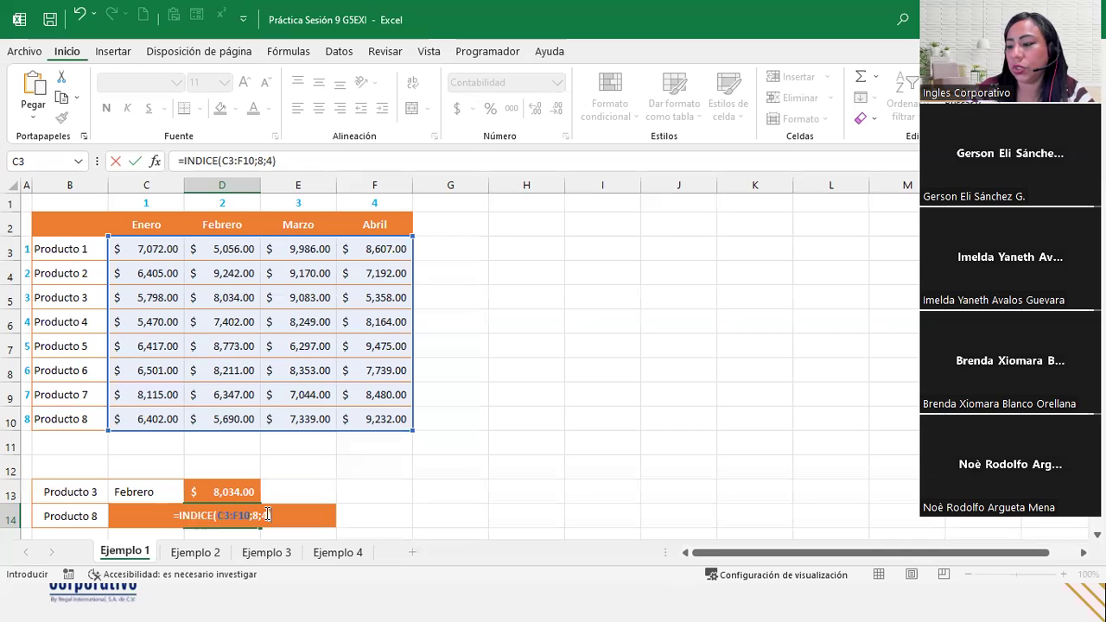
pyautogui.press('Return')
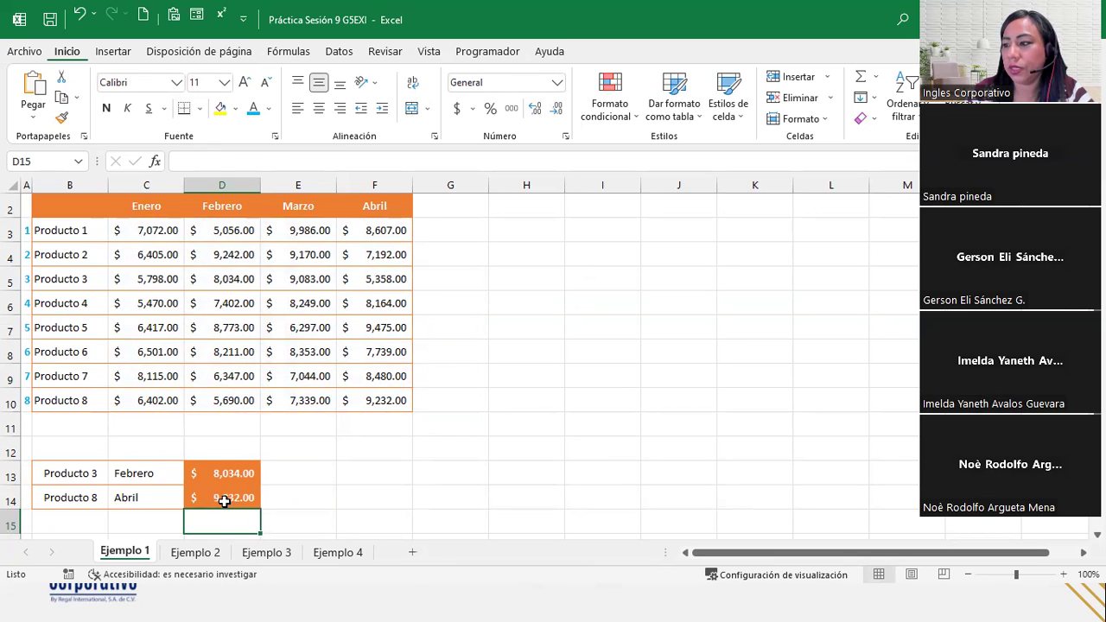
# Review the D14 and D13 INDICE formulas, then switch to the Ejemplo 2 sheet.
pyautogui.click(223, 502)
pyautogui.click(222, 473)
pyautogui.scroll(1, 222, 472)
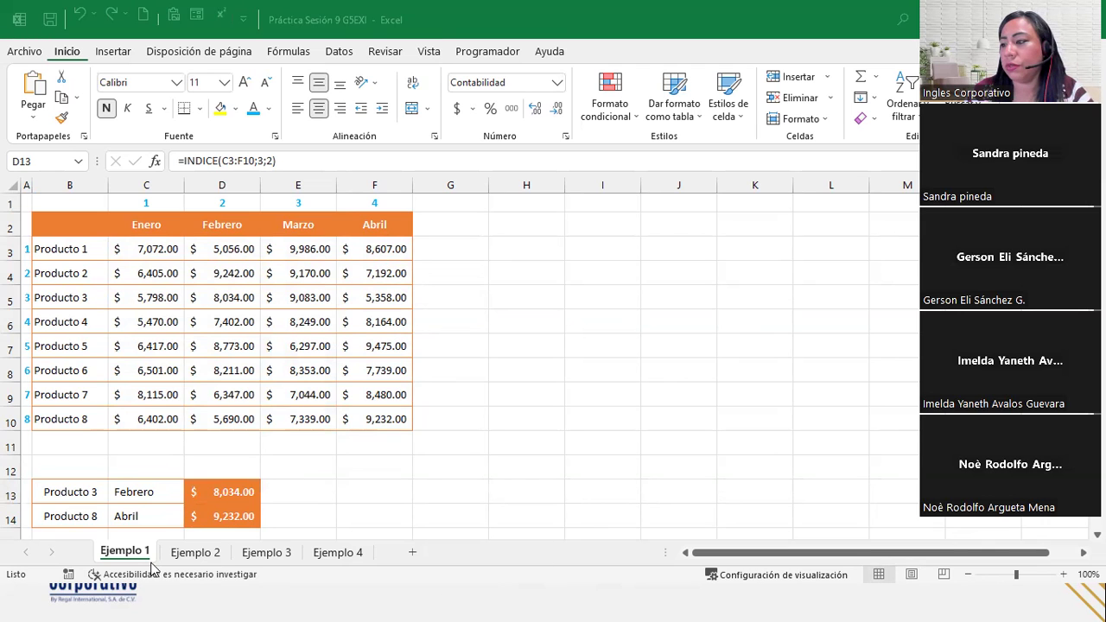
pyautogui.click(217, 572)
pyautogui.click(218, 550)
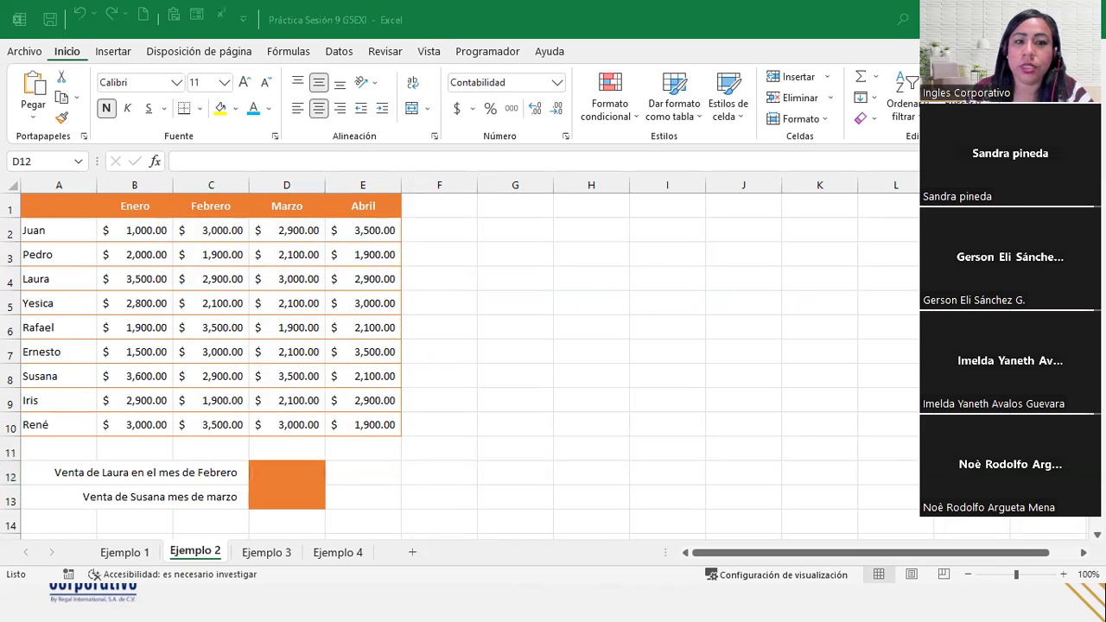
# Insert INDICE into D12 from Búsqueda y referencia, choosing the matriz;núm_fila;núm_columna form.
pyautogui.click(272, 471)
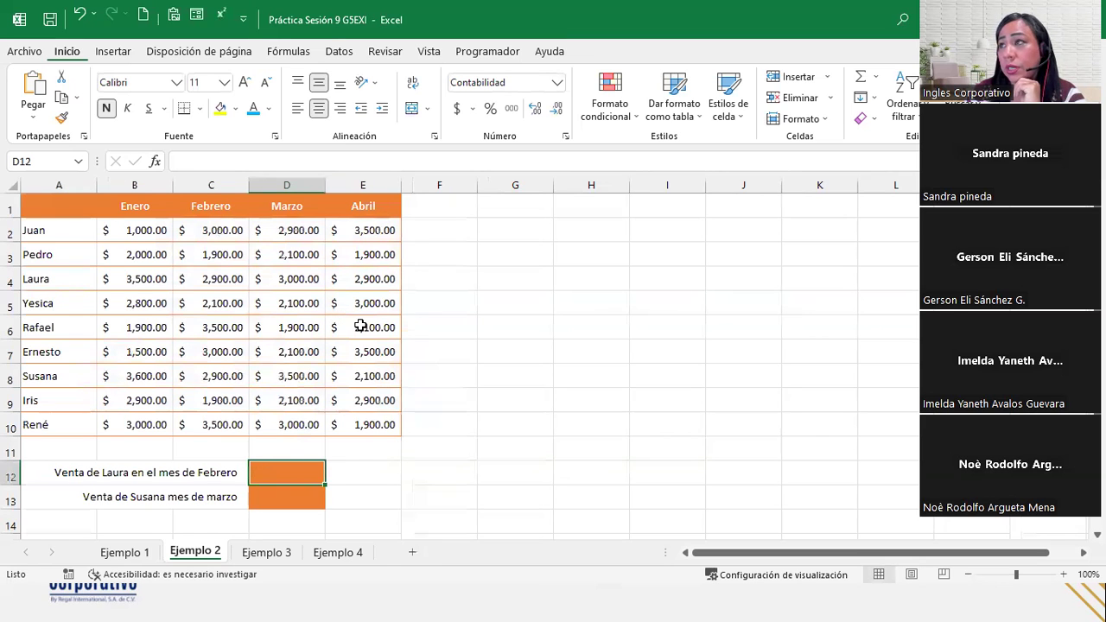
pyautogui.click(270, 52)
pyautogui.click(309, 77)
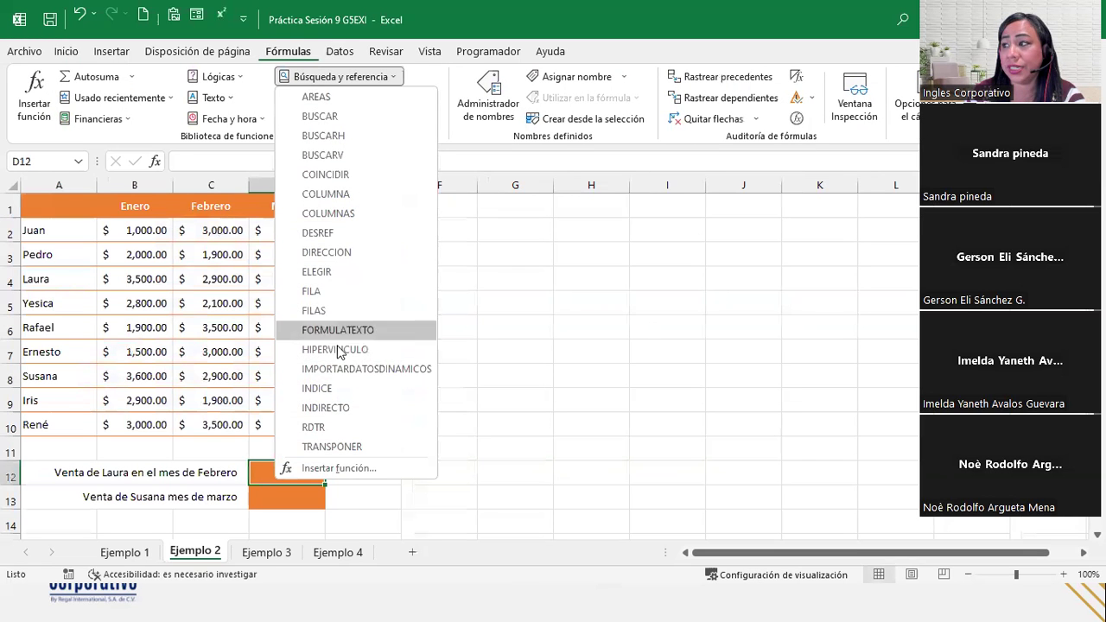
pyautogui.click(340, 391)
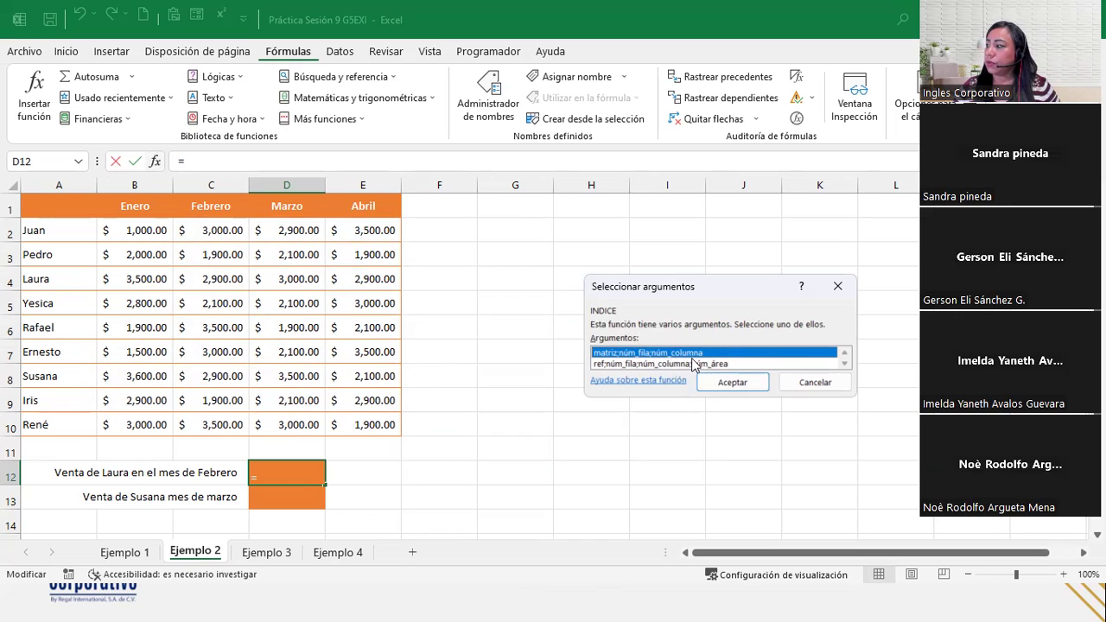
pyautogui.click(733, 383)
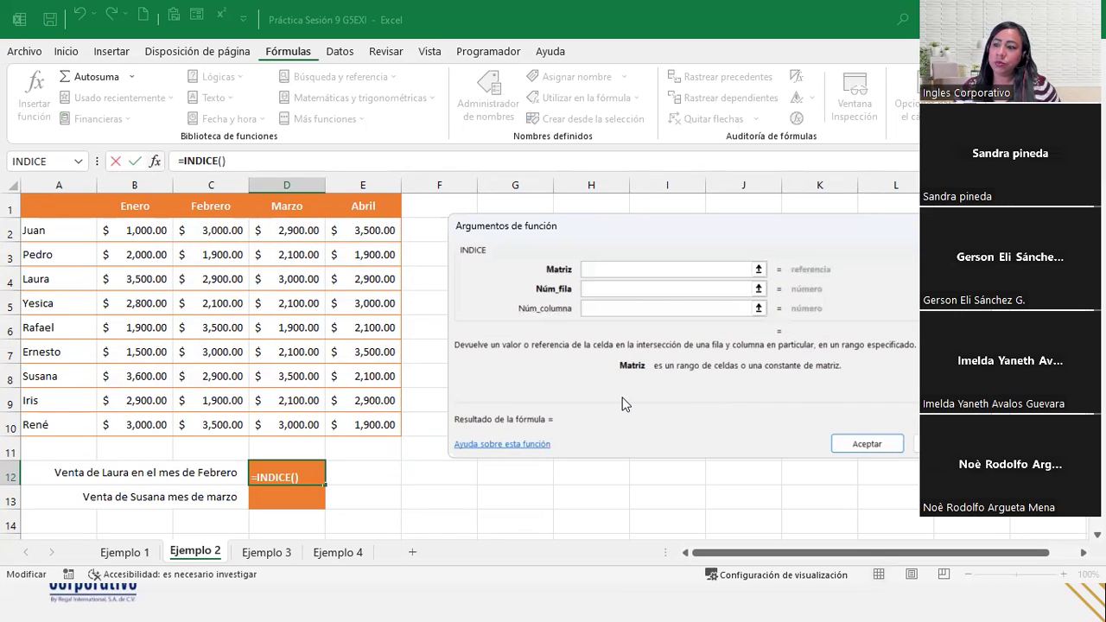
# Set the INDICE arguments to array B2:E10, row 3, column 2, previewing 2900, and confirm.
pyautogui.moveTo(121, 228)
pyautogui.mouseDown()
pyautogui.moveTo(304, 284)
pyautogui.moveTo(353, 421)
pyautogui.mouseUp()
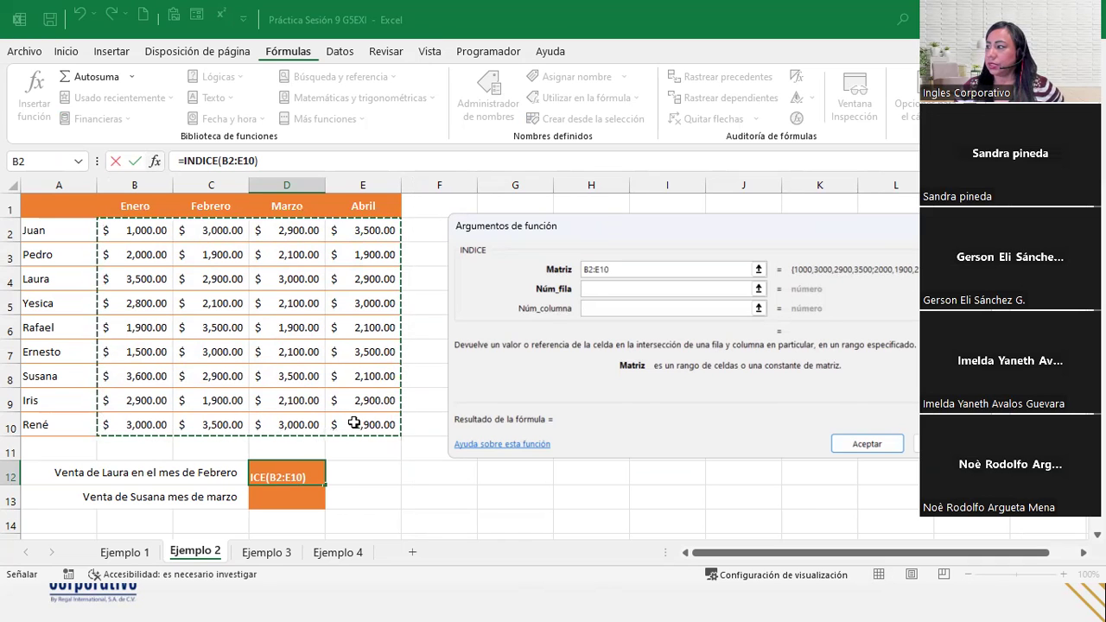
pyautogui.click(601, 286)
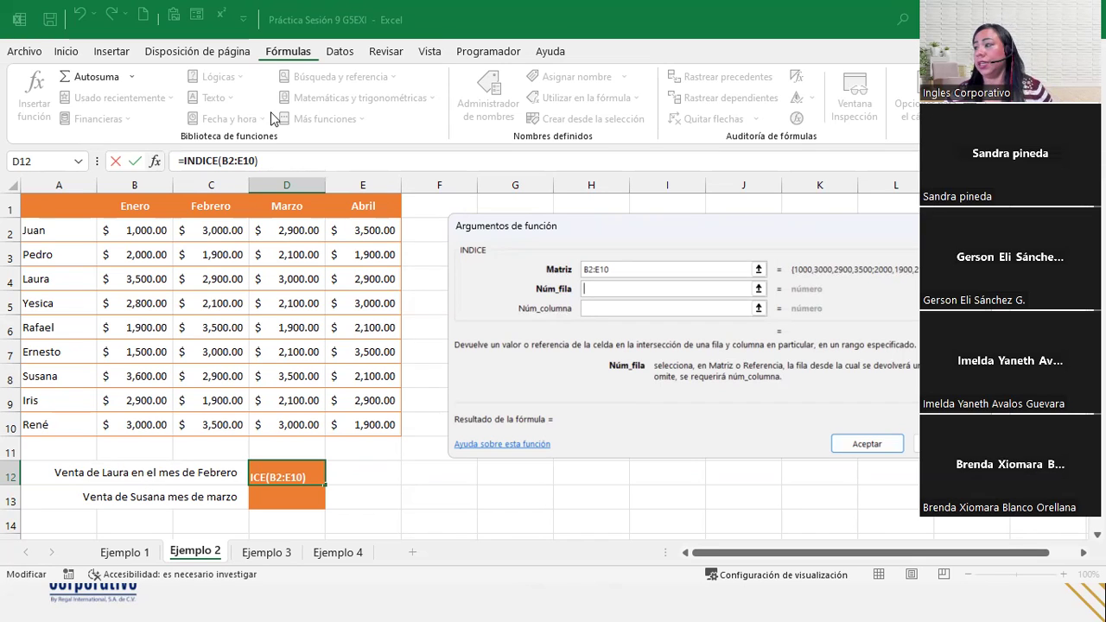
pyautogui.write('3')
pyautogui.click(622, 313)
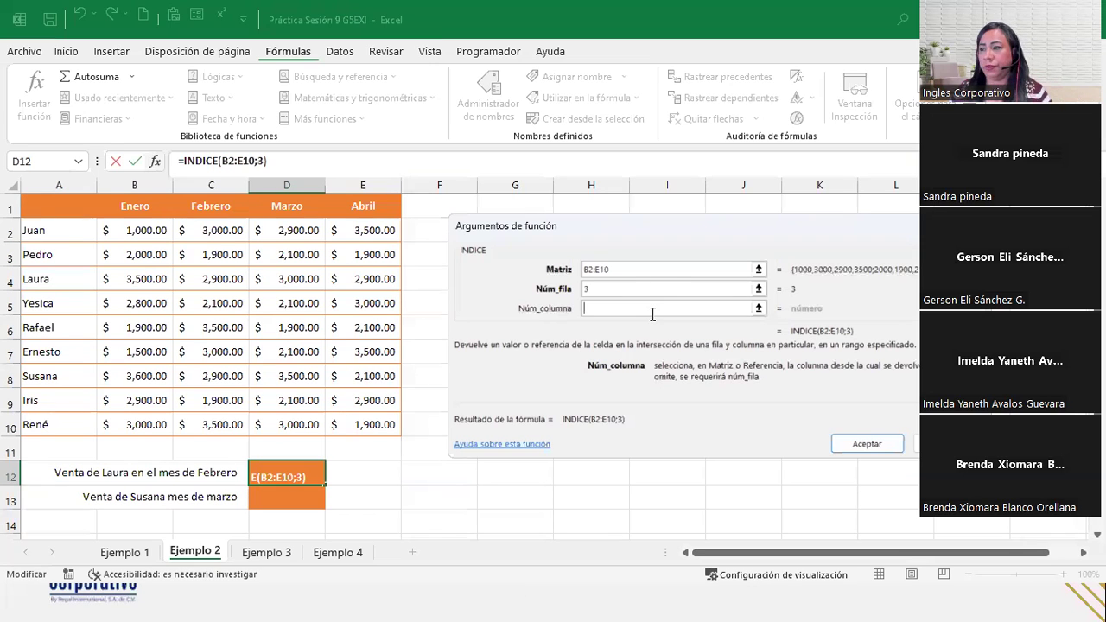
pyautogui.write('2')
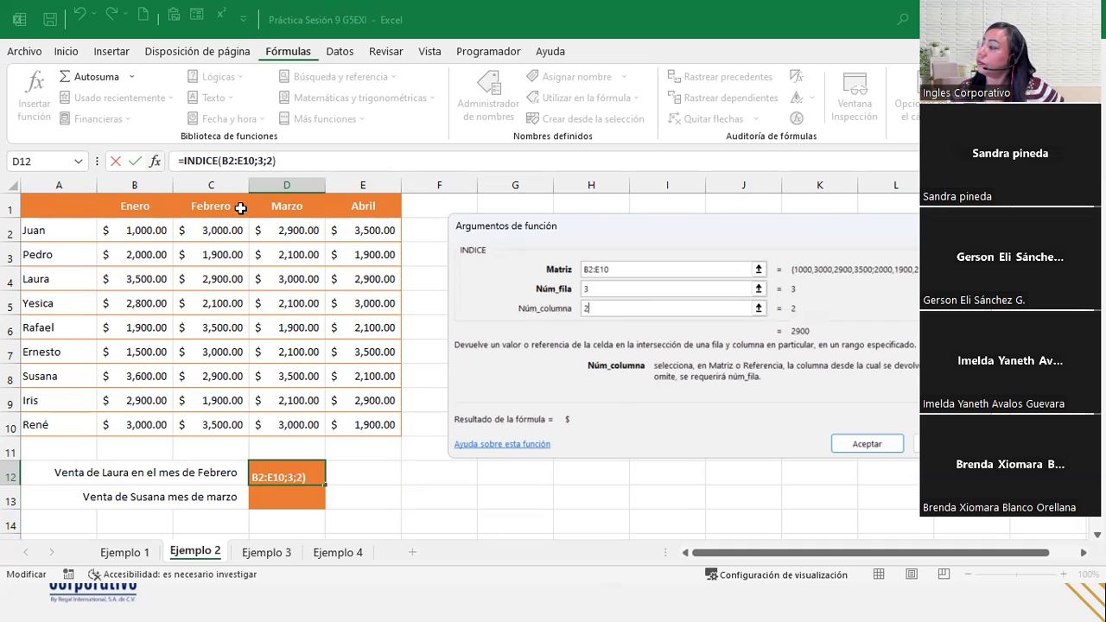
pyautogui.click(866, 445)
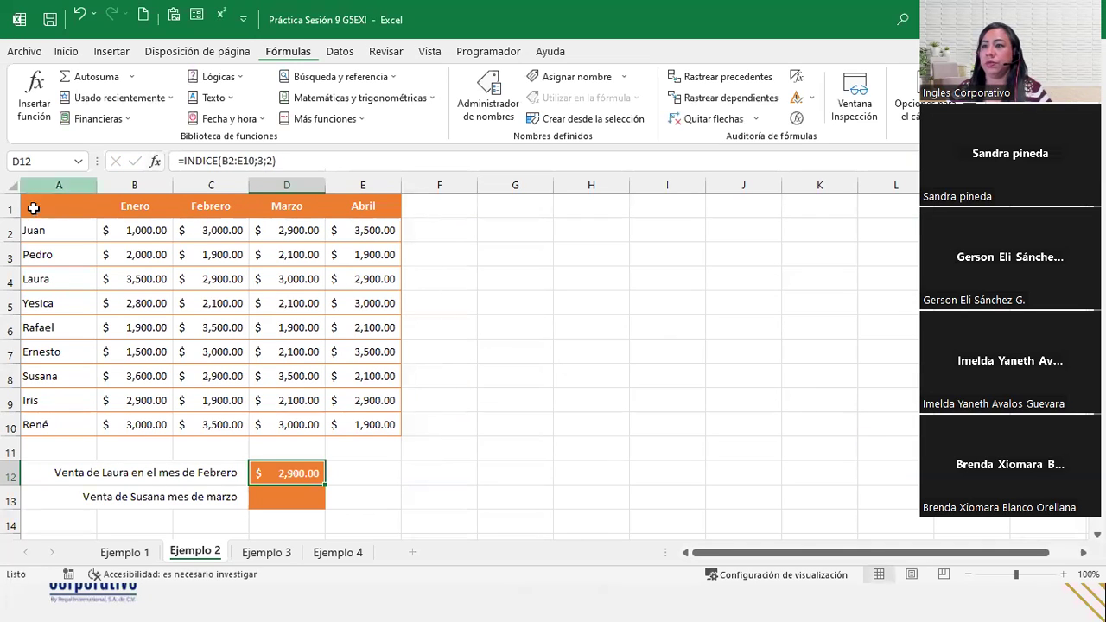
pyautogui.click(10, 278)
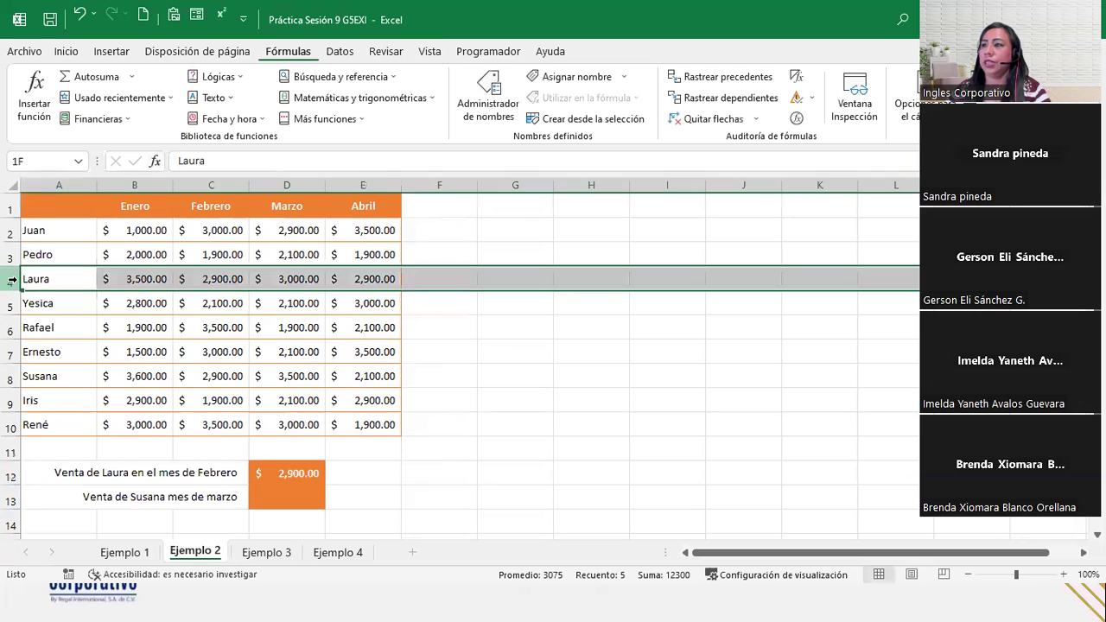
pyautogui.keyDown('ctrl'); pyautogui.click(220, 177); pyautogui.keyUp('ctrl')
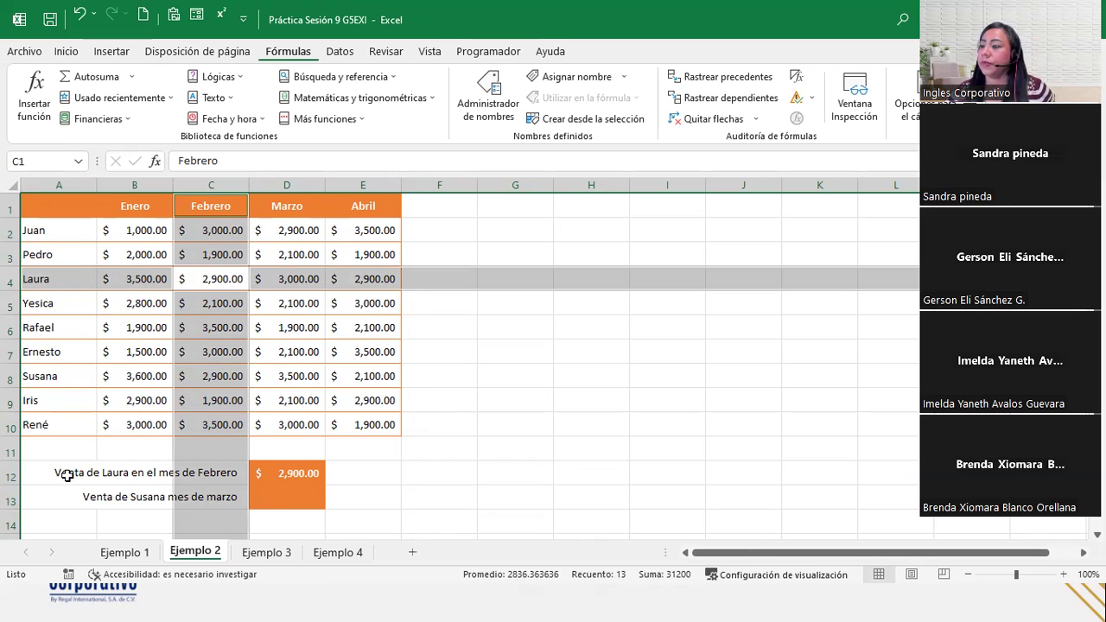
pyautogui.click(268, 504)
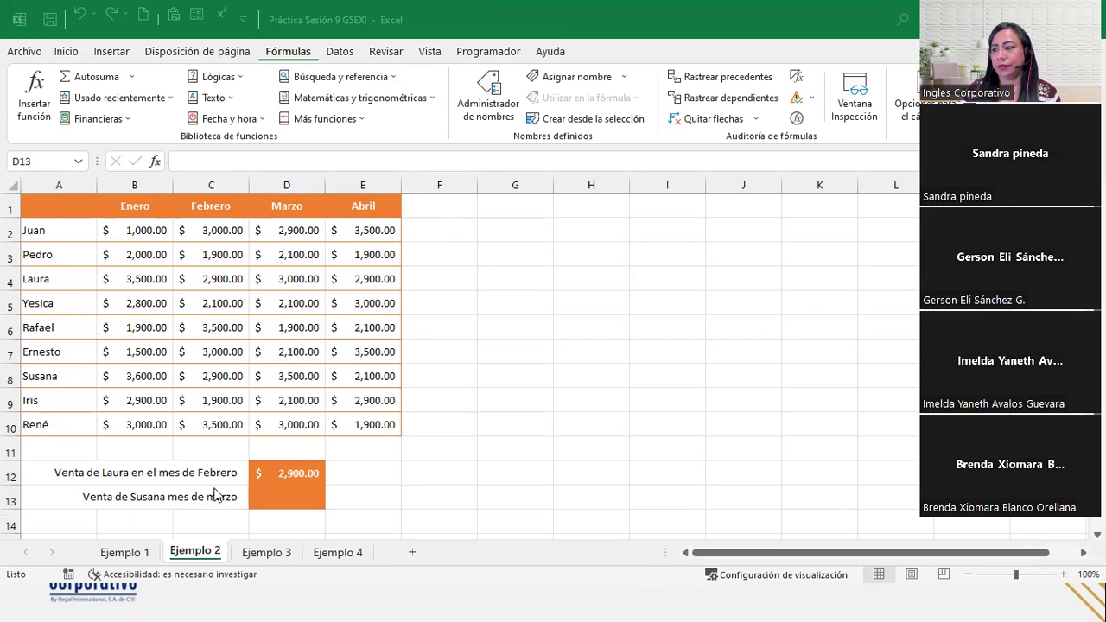
# In D13, begin the formula =INDICE(B2:E10; using the sales values as the array.
pyautogui.click(294, 491)
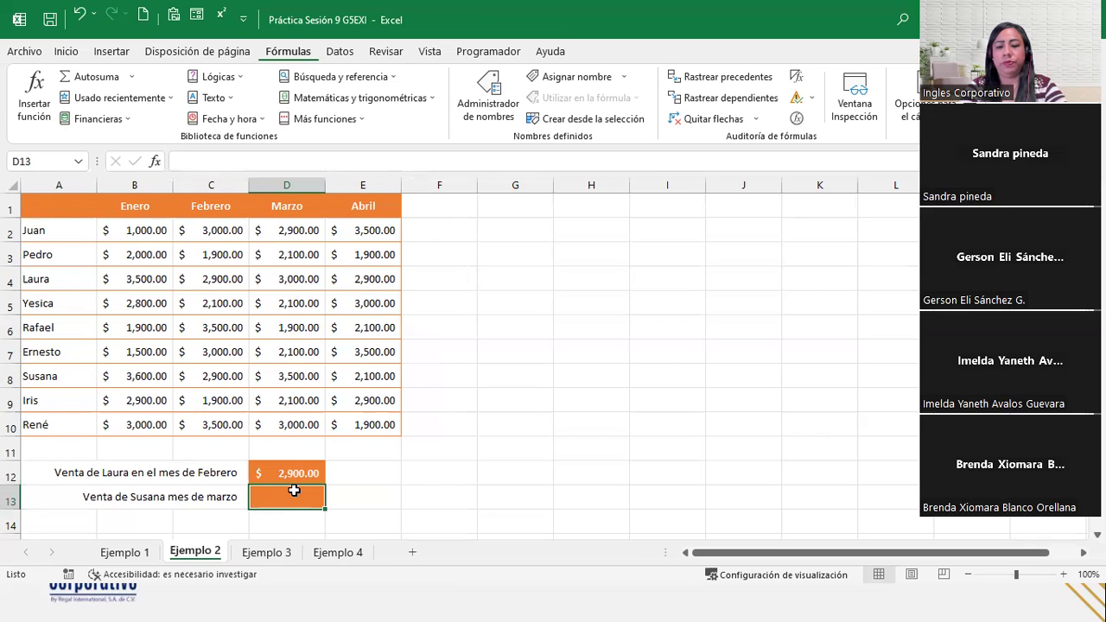
pyautogui.write('=')
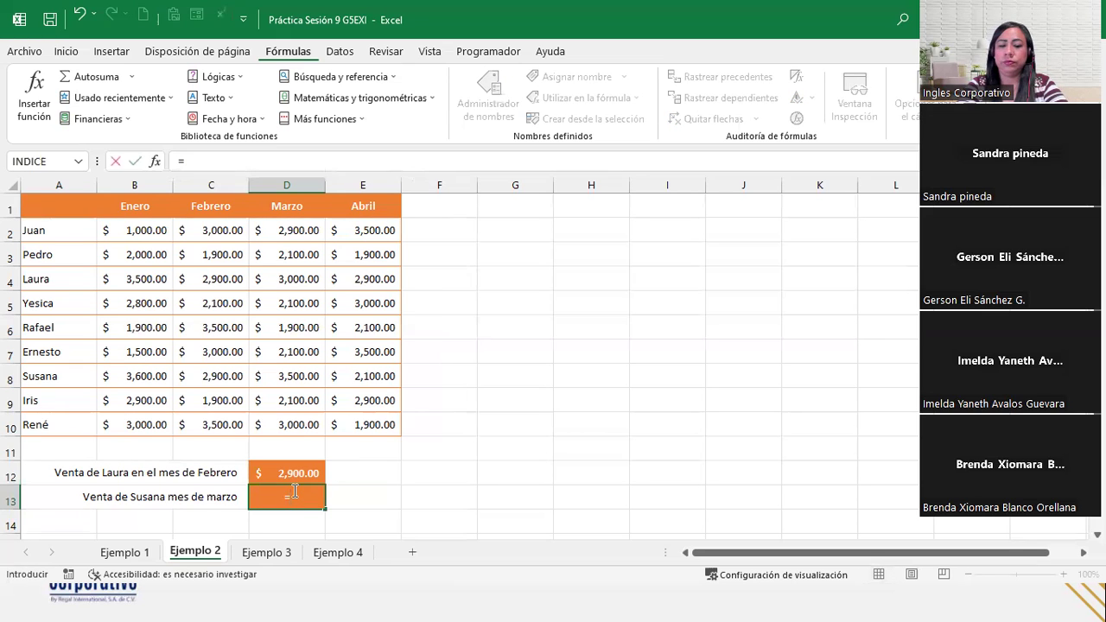
pyautogui.write('indi')
pyautogui.press('Tab')
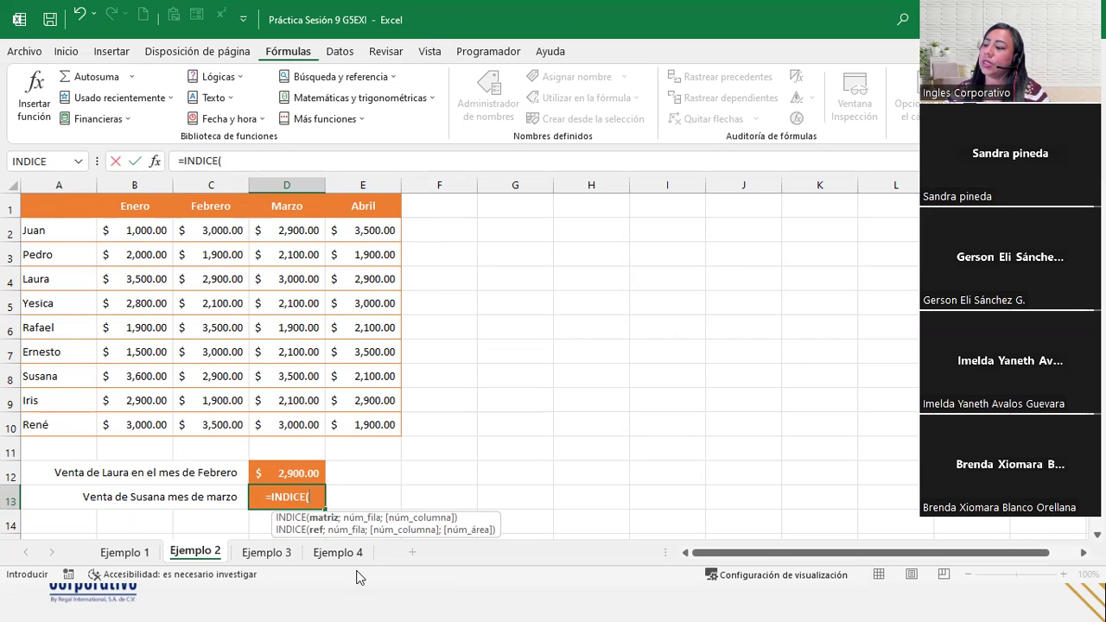
pyautogui.moveTo(123, 231)
pyautogui.mouseDown()
pyautogui.moveTo(359, 374)
pyautogui.moveTo(372, 418)
pyautogui.mouseUp()
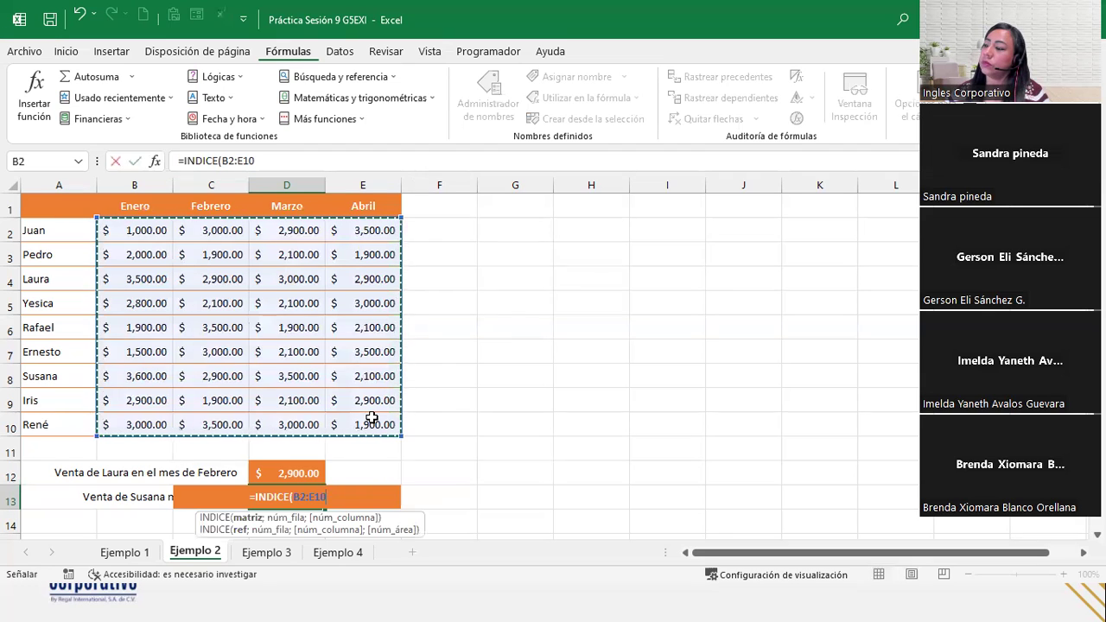
pyautogui.write(';')
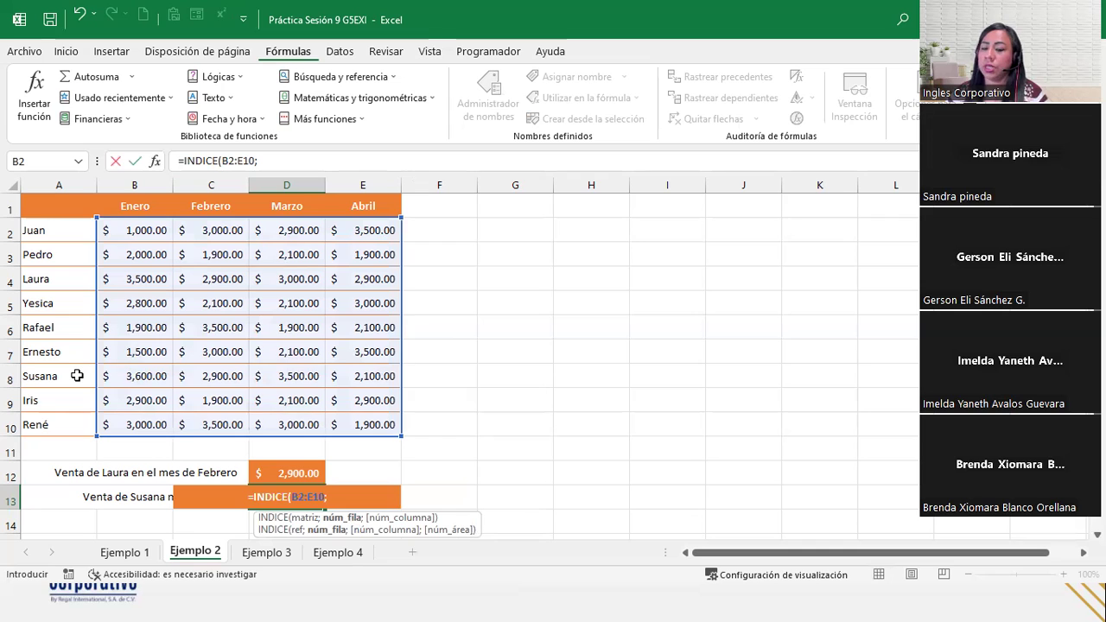
# Complete D13 as =INDICE(B2:E10;7;3) so it returns the March sale of $3,500.00.
pyautogui.write('7')
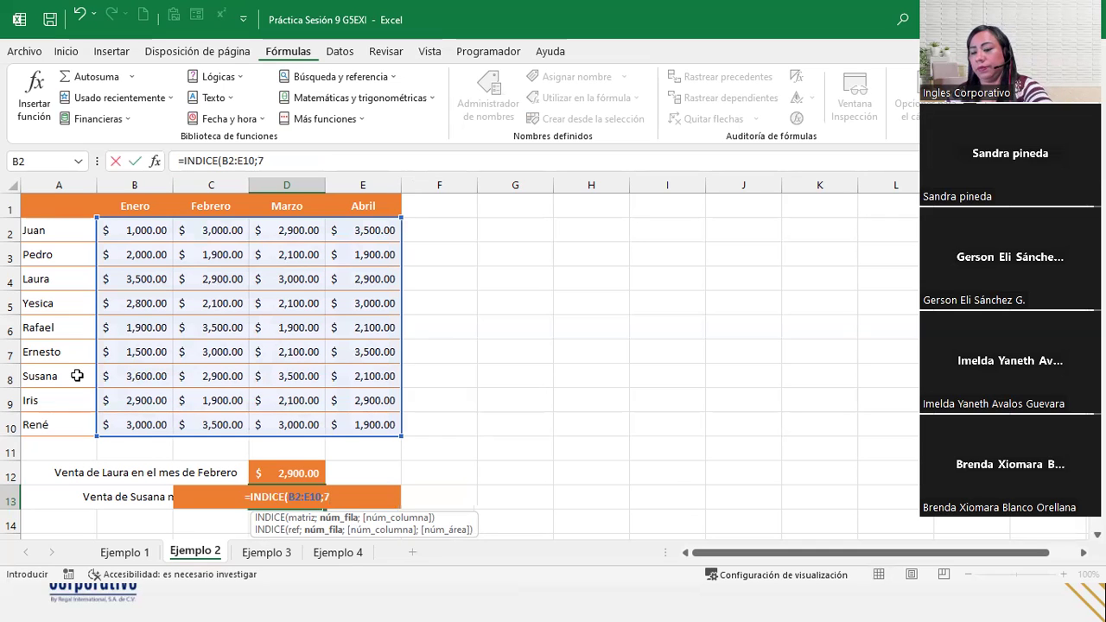
pyautogui.write(';')
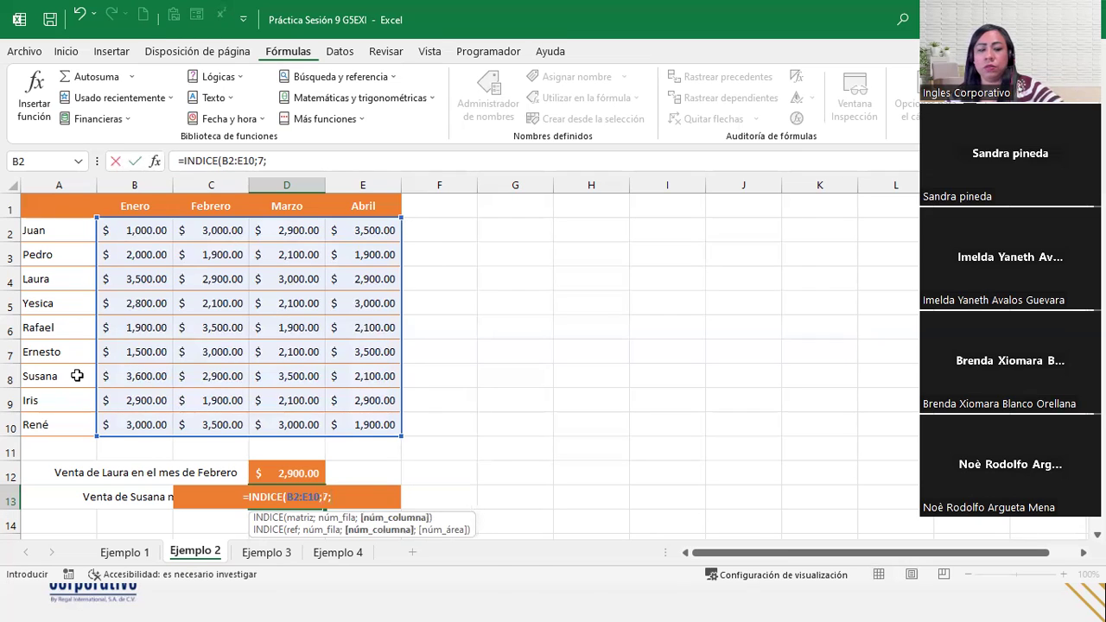
pyautogui.write('3')
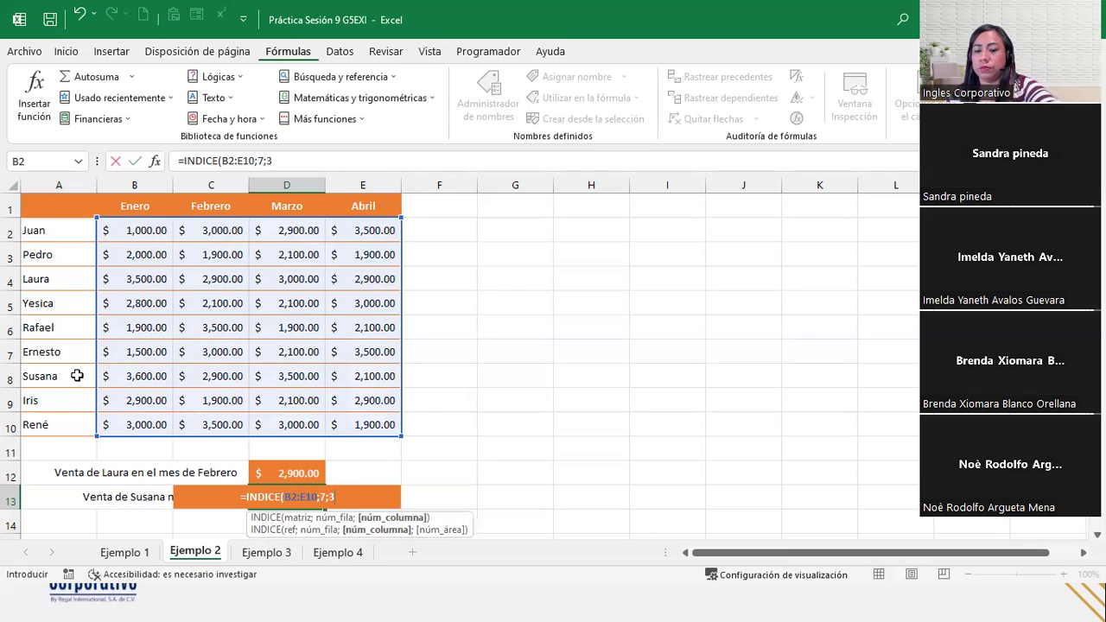
pyautogui.write(')')
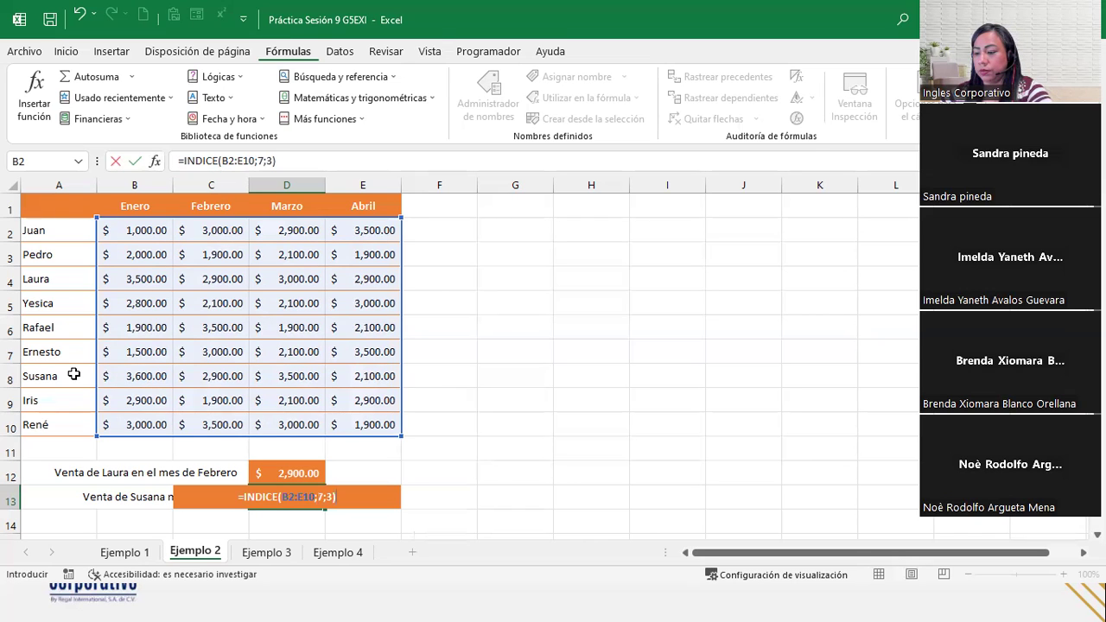
pyautogui.press('Return')
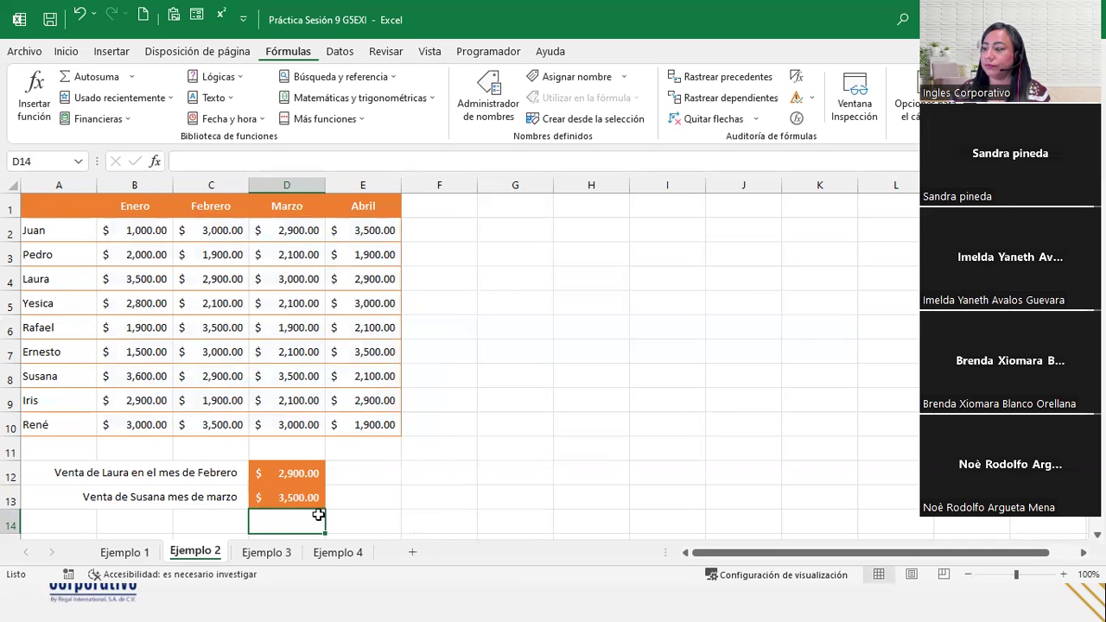
# Switch to the Ejemplo 3 sheet and highlight the Categoría A and B tables and their product names.
pyautogui.click(276, 553)
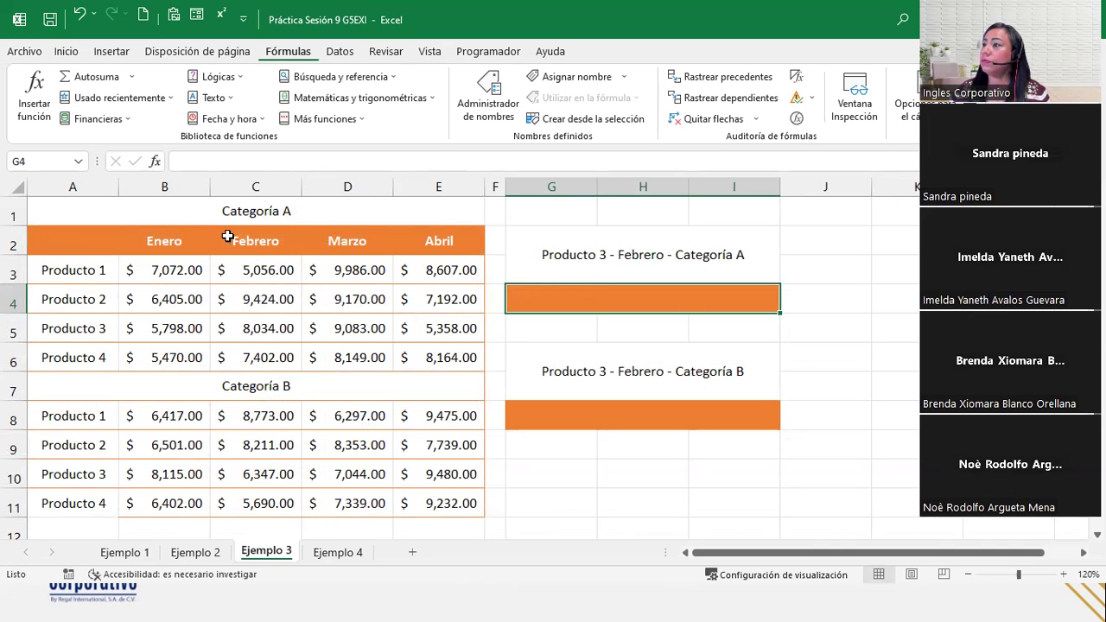
pyautogui.moveTo(235, 216)
pyautogui.mouseDown()
pyautogui.moveTo(265, 362)
pyautogui.moveTo(247, 503)
pyautogui.mouseUp()
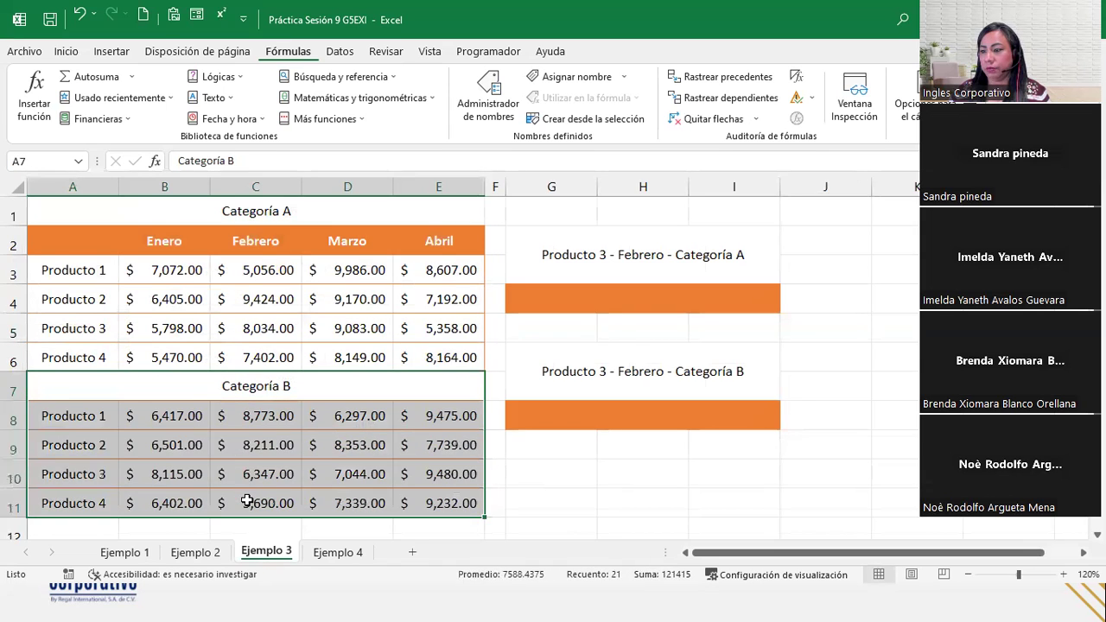
pyautogui.click(247, 503)
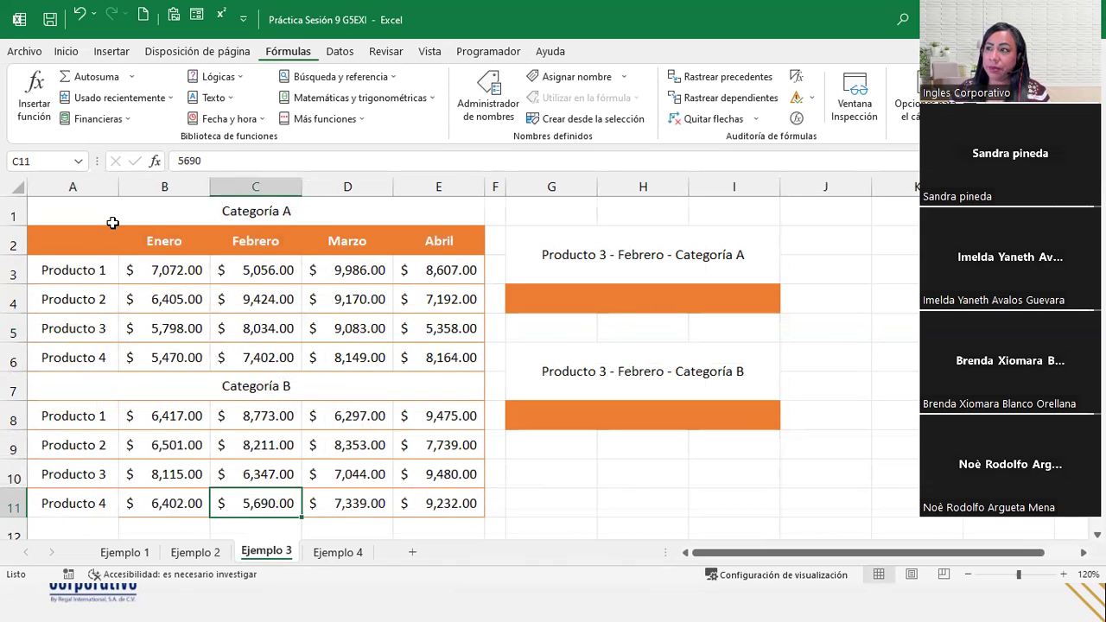
pyautogui.moveTo(84, 269); pyautogui.dragTo(87, 362)
pyautogui.moveTo(86, 416); pyautogui.dragTo(91, 506)
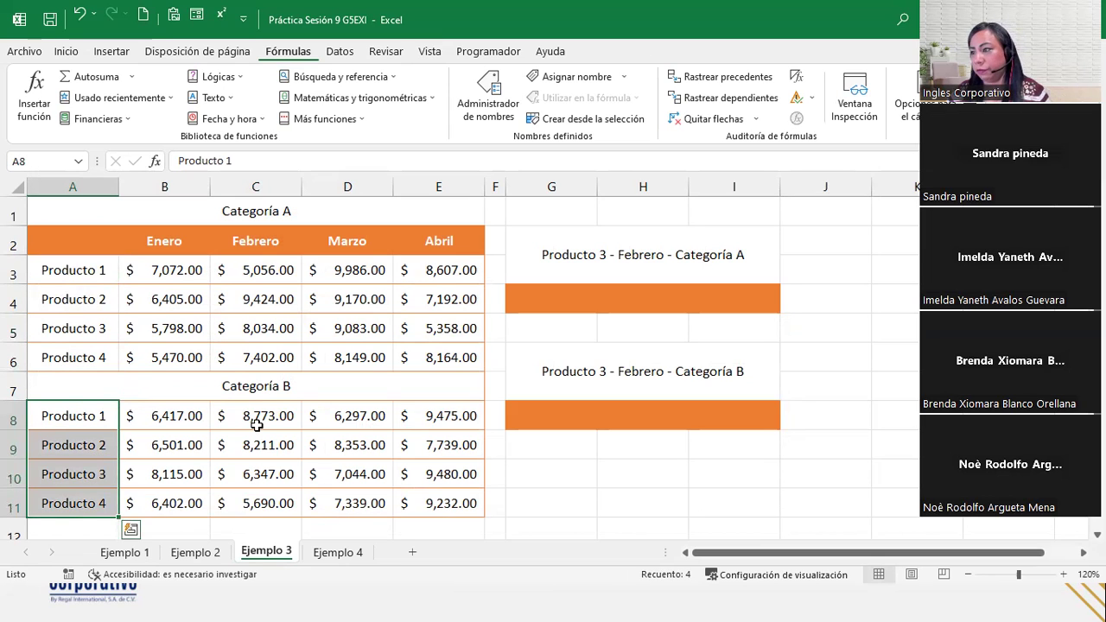
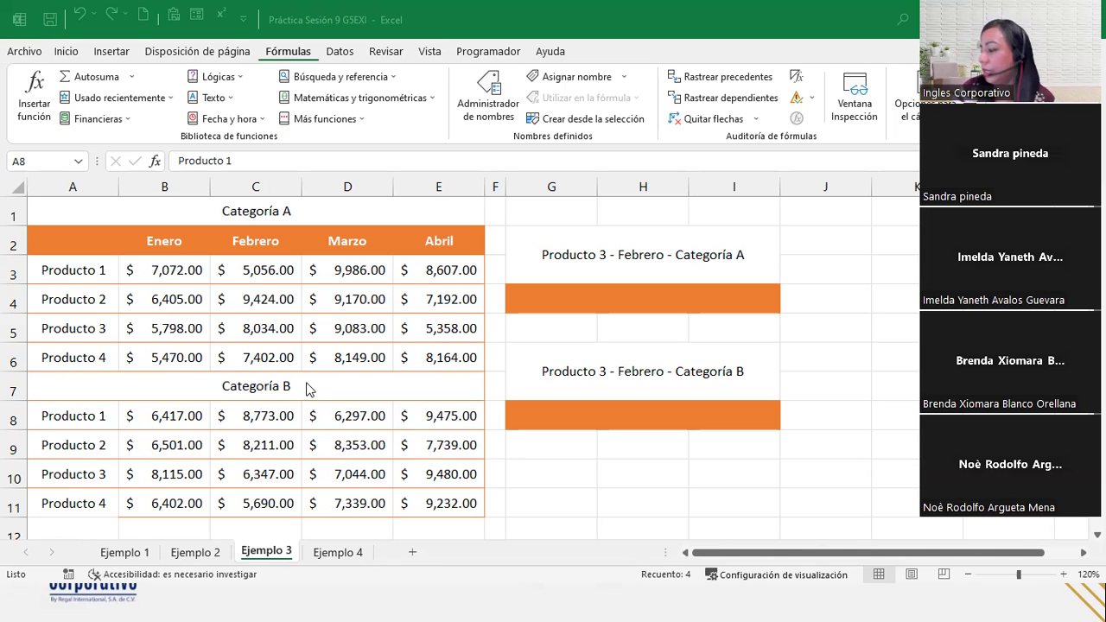
# Start an INDICE formula in G4 in its reference form (ref;núm_fila;núm_columna;núm_área).
pyautogui.click(562, 297)
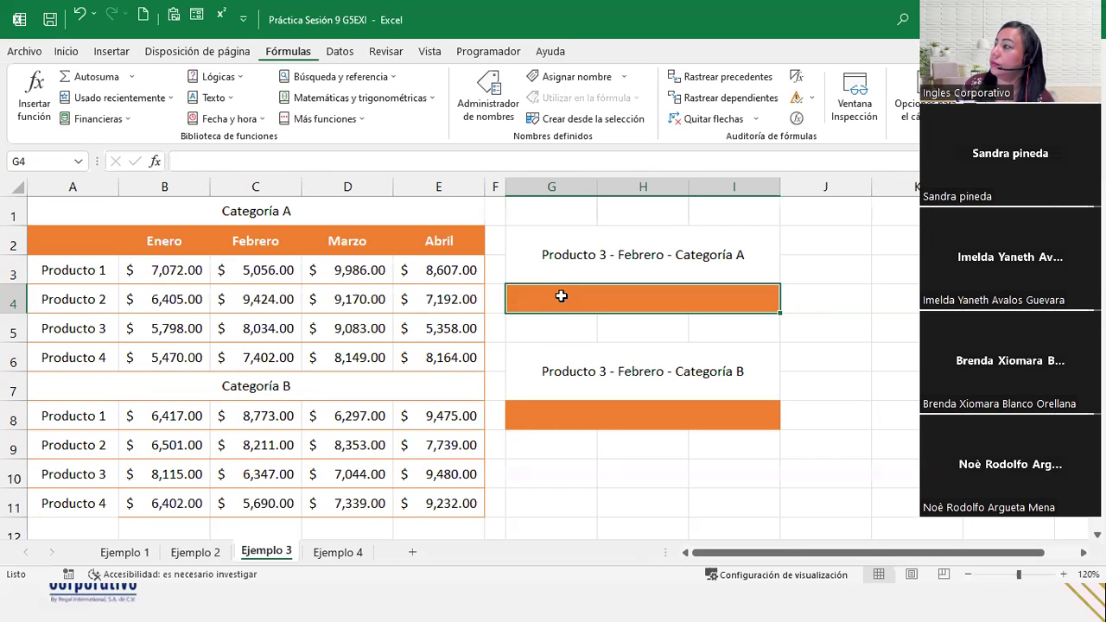
pyautogui.click(378, 80)
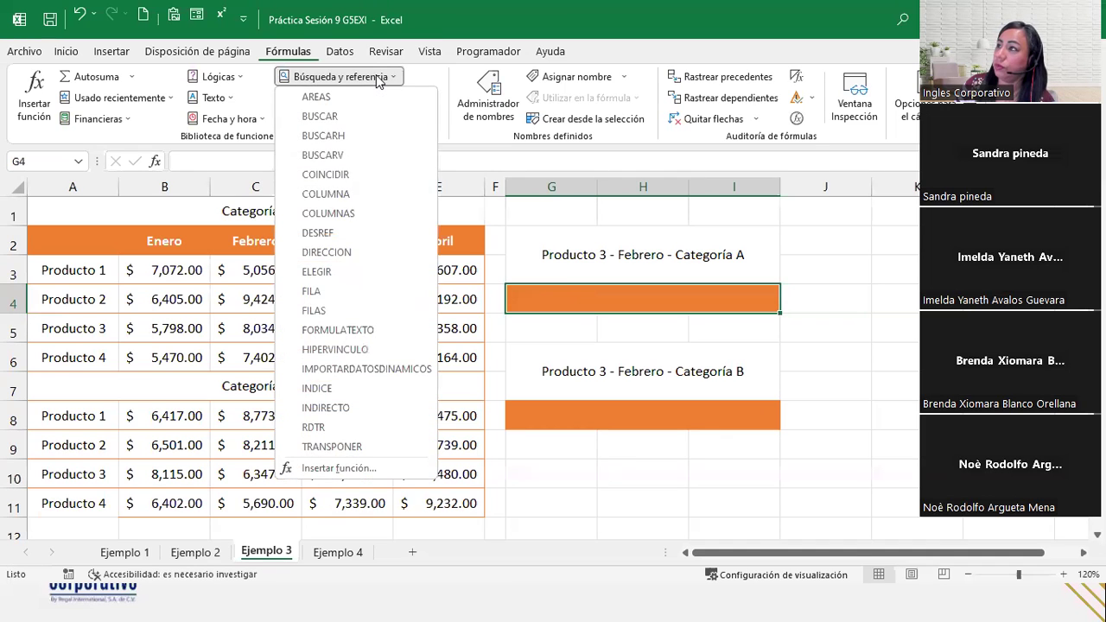
pyautogui.click(318, 390)
pyautogui.click(616, 365)
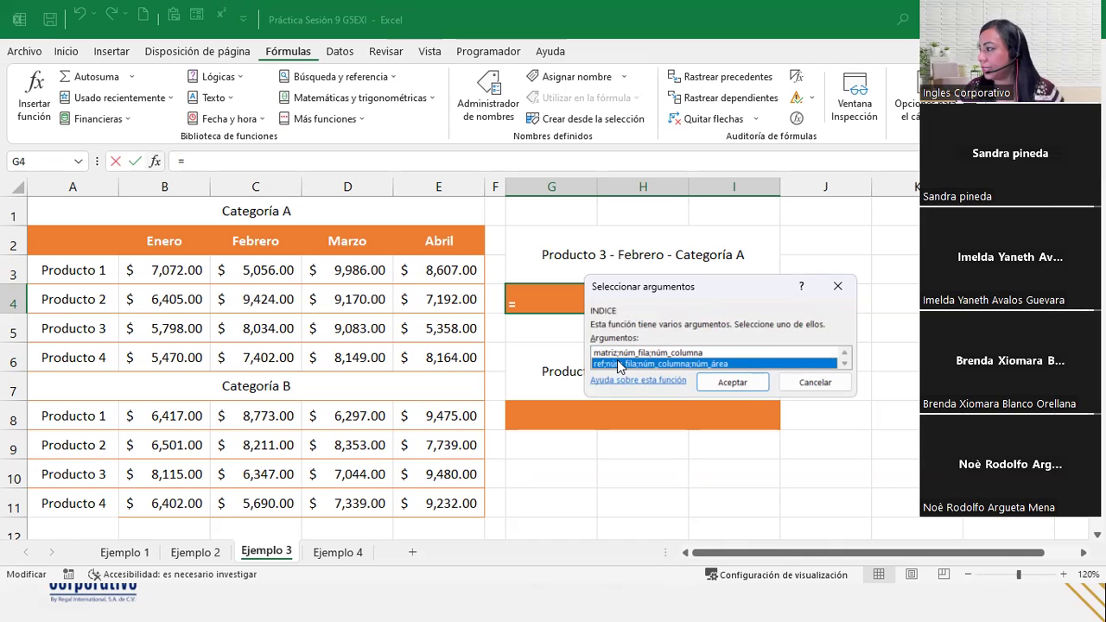
pyautogui.click(740, 386)
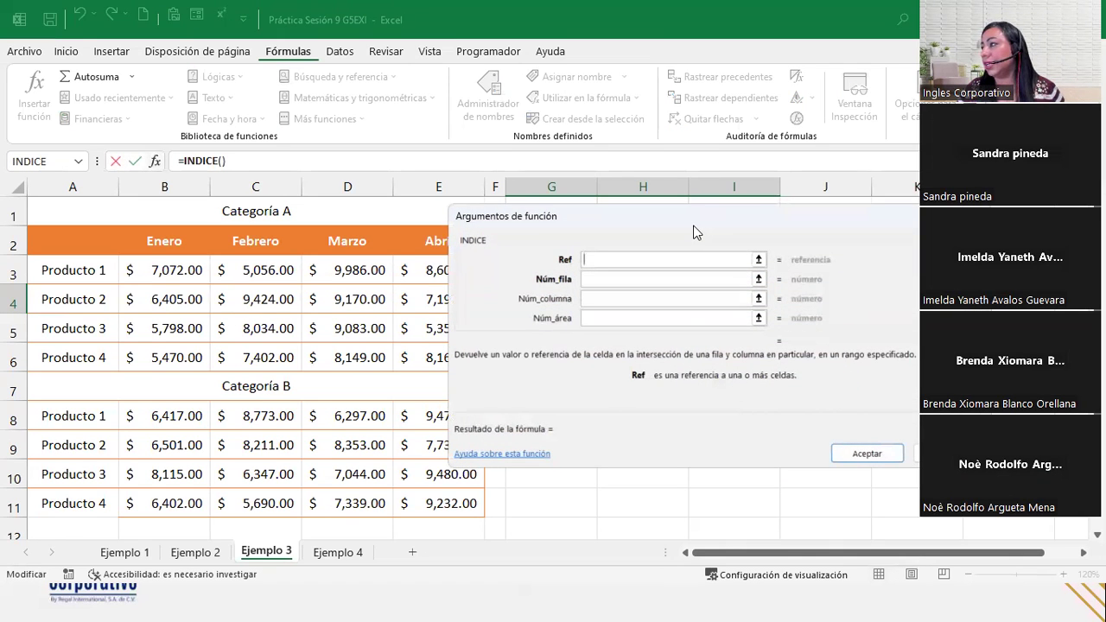
pyautogui.moveTo(697, 232); pyautogui.dragTo(794, 302)
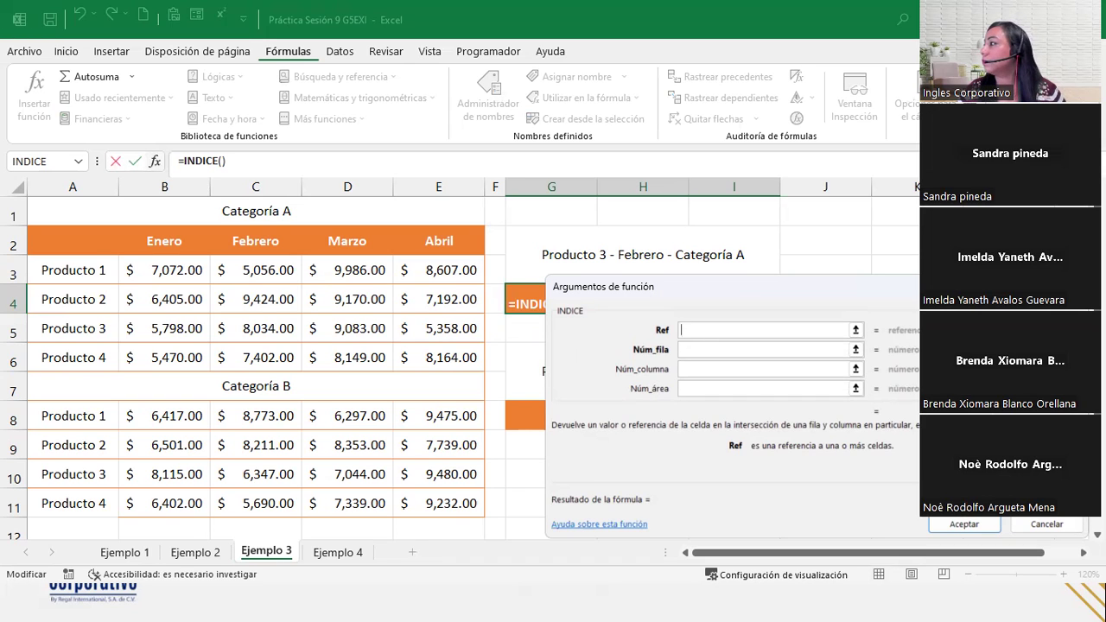
# Cancel that attempt and reinsert INDICE in its reference form with empty arguments.
pyautogui.press('Escape')
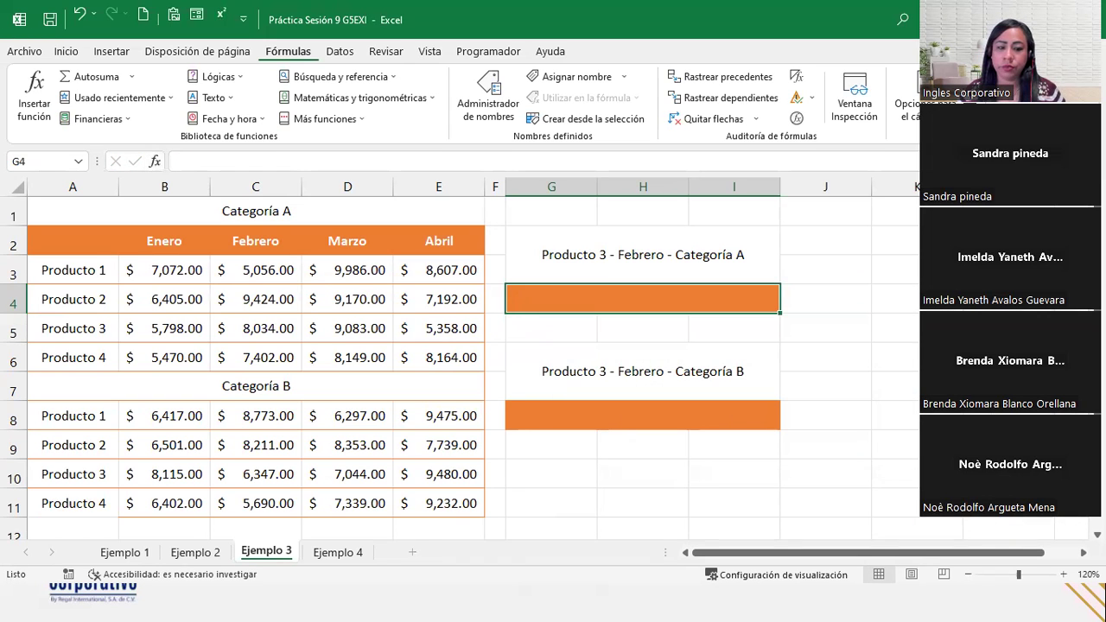
pyautogui.hotkey('alt', 'Tab')
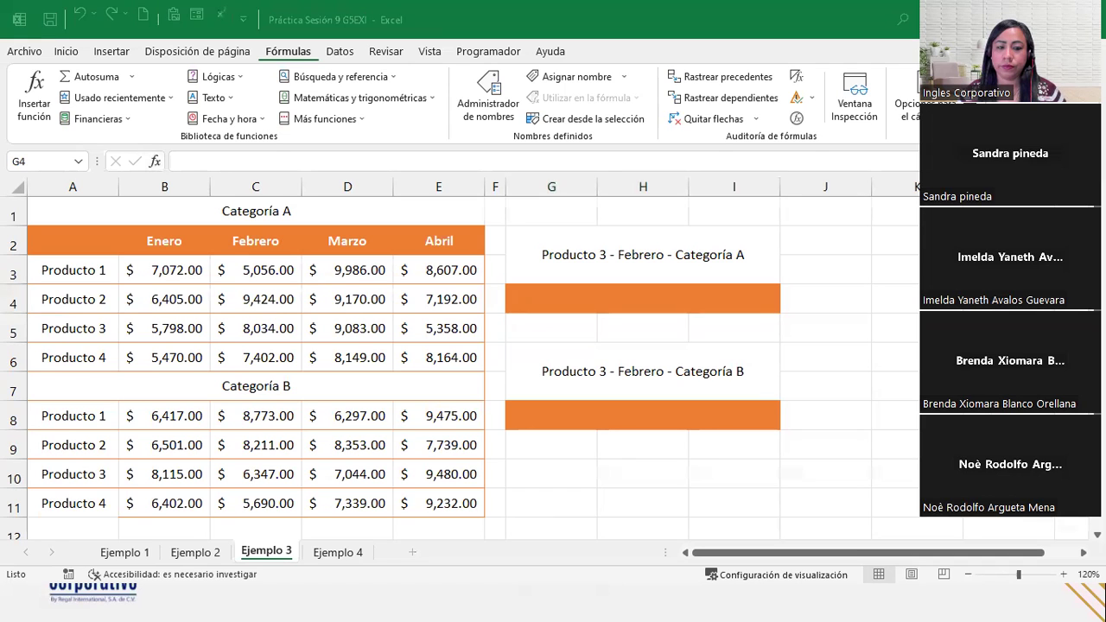
pyautogui.hotkey('alt', 'Tab')
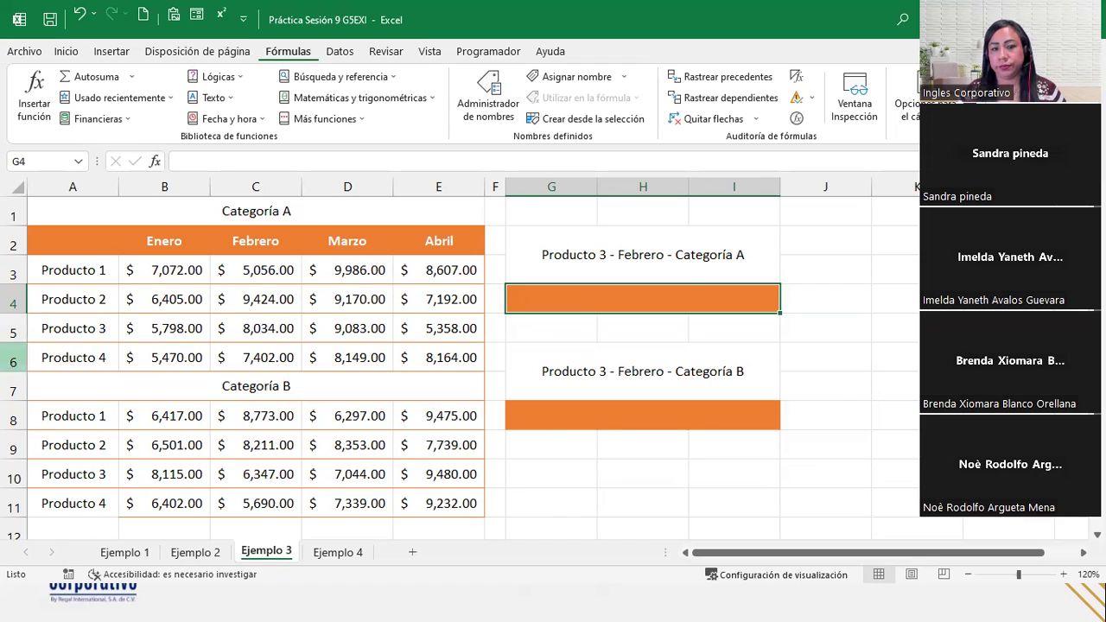
pyautogui.hotkey('alt', 'Tab')
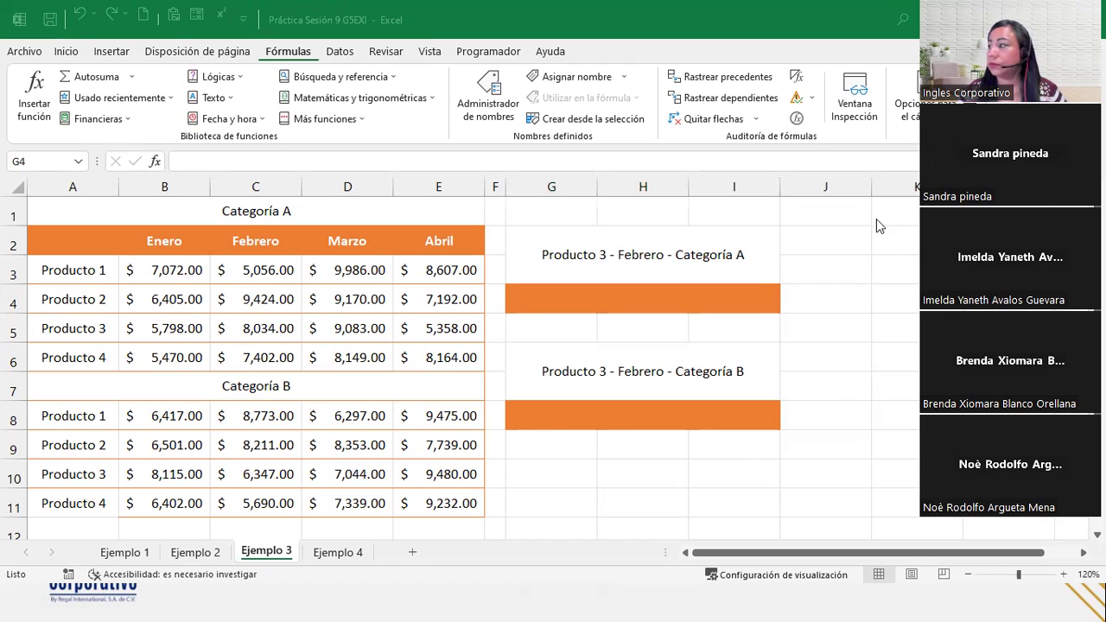
pyautogui.hotkey('alt', 'Tab')
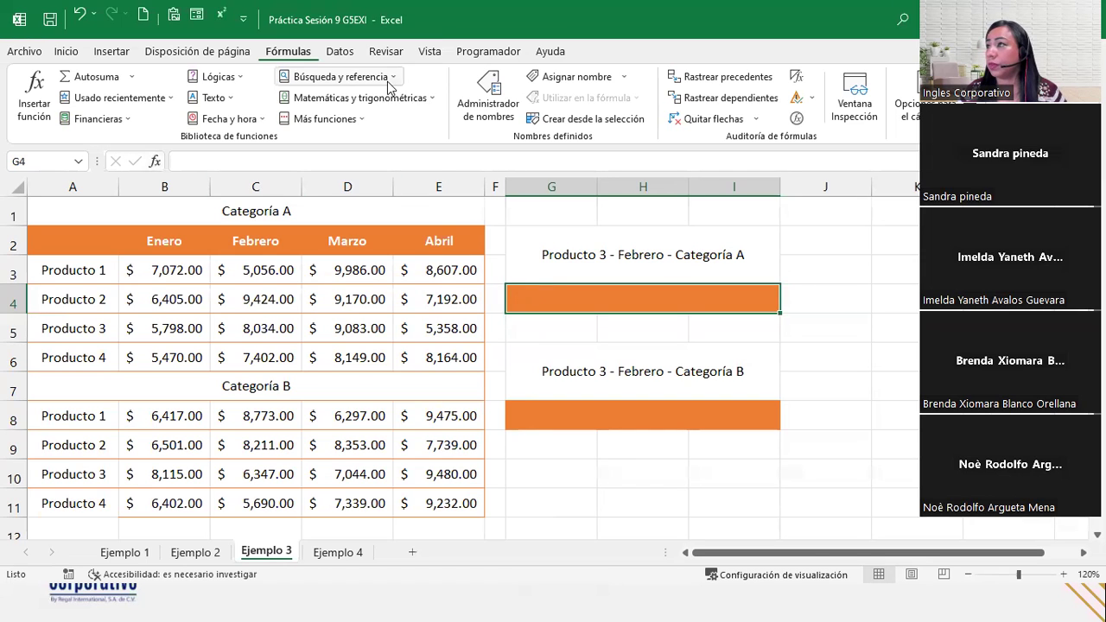
pyautogui.click(388, 77)
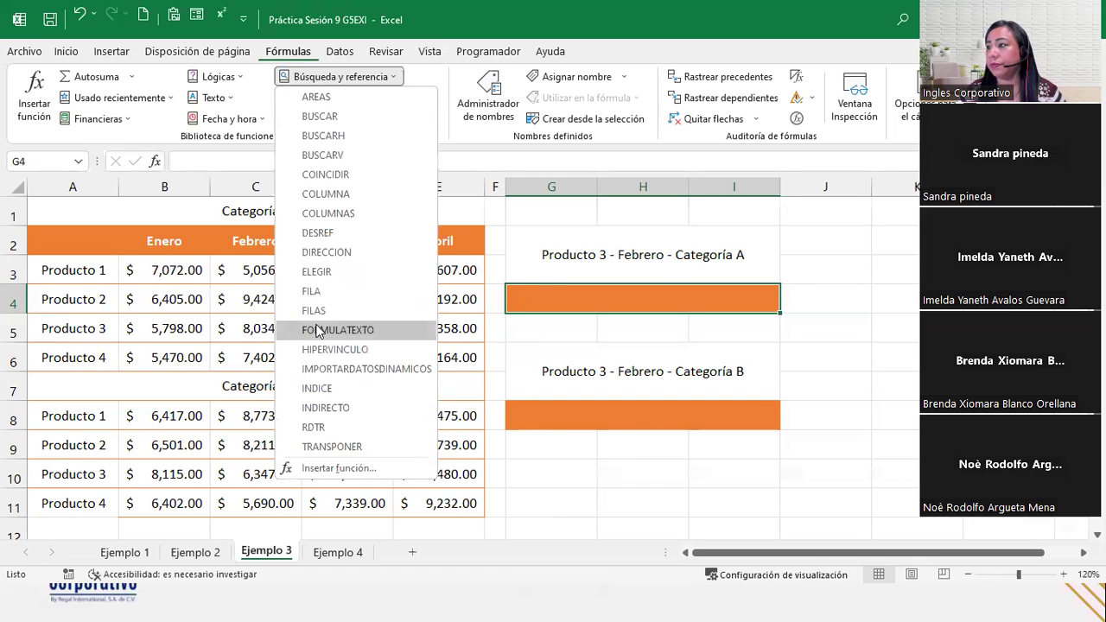
pyautogui.press('Escape')
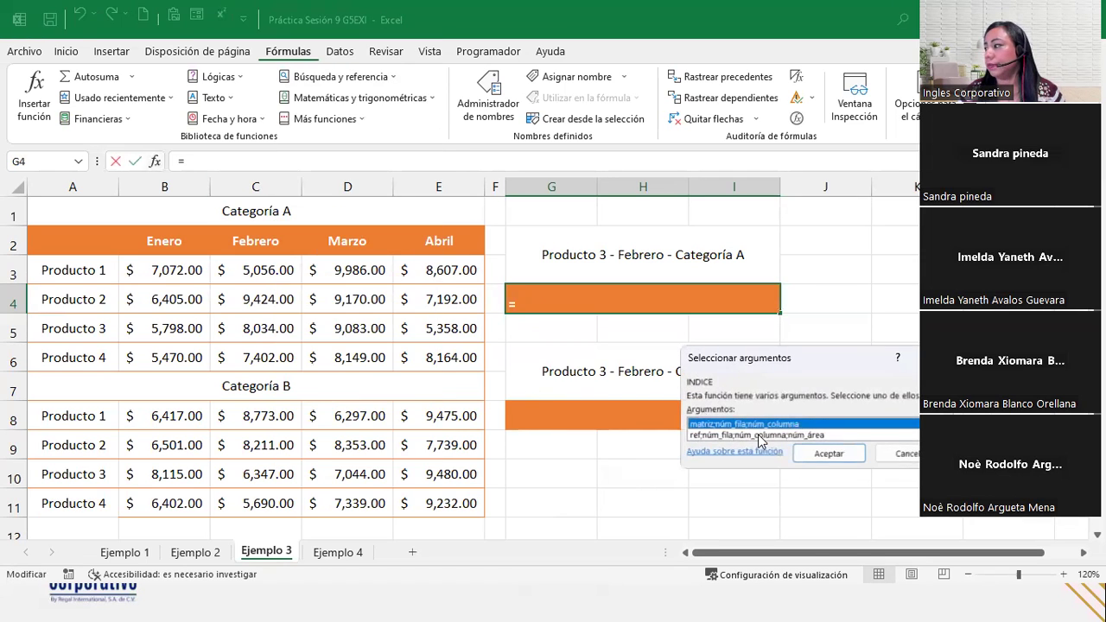
pyautogui.click(759, 435)
pyautogui.click(829, 453)
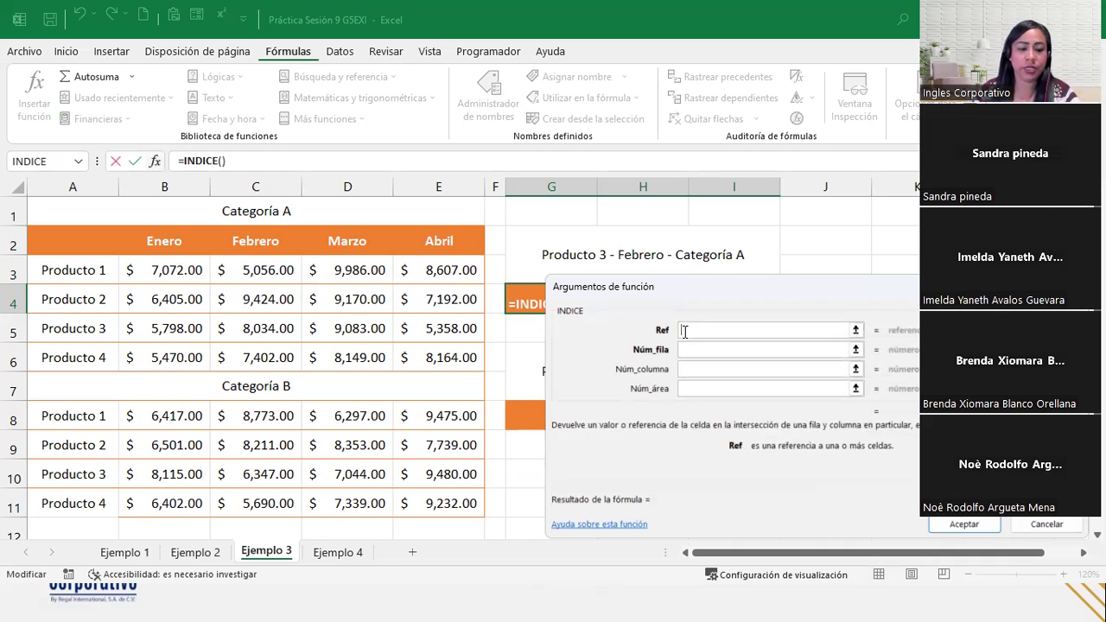
# Enter the Ref argument as two areas, (B3:E6;B8:E11).
pyautogui.write('(')
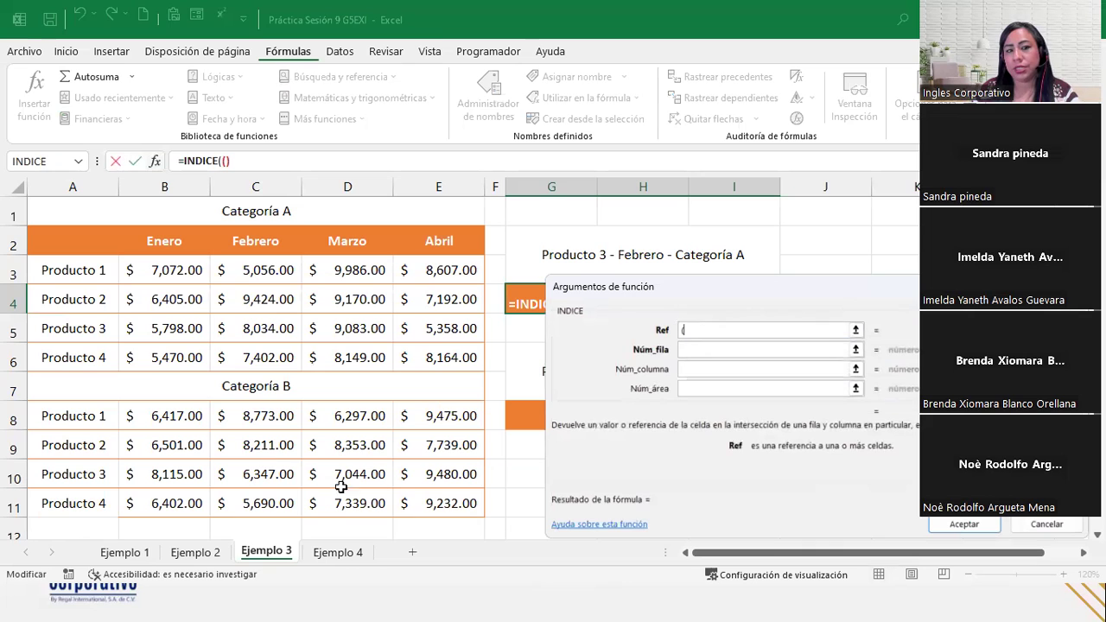
pyautogui.moveTo(195, 268)
pyautogui.mouseDown()
pyautogui.moveTo(383, 324)
pyautogui.moveTo(421, 351)
pyautogui.mouseUp()
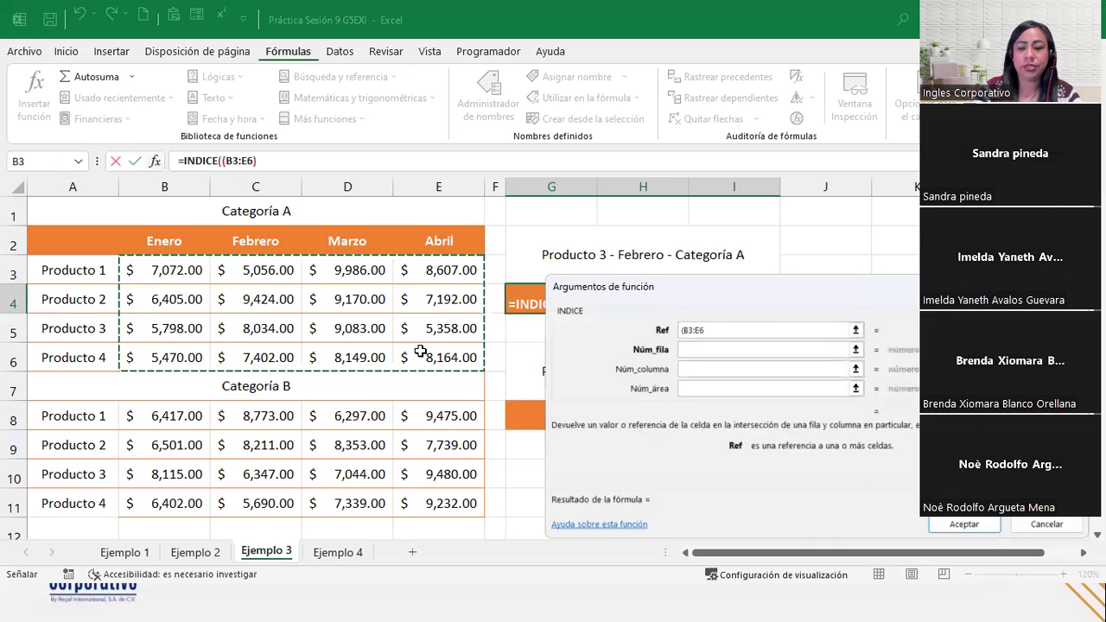
pyautogui.write(';')
pyautogui.press('BackSpace')
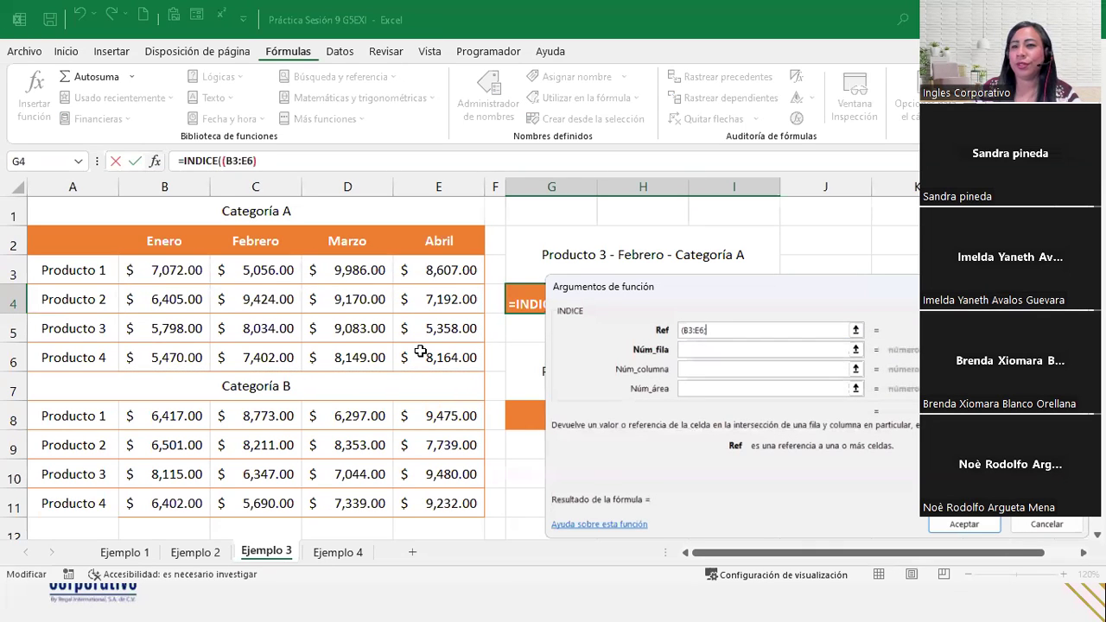
pyautogui.write(';')
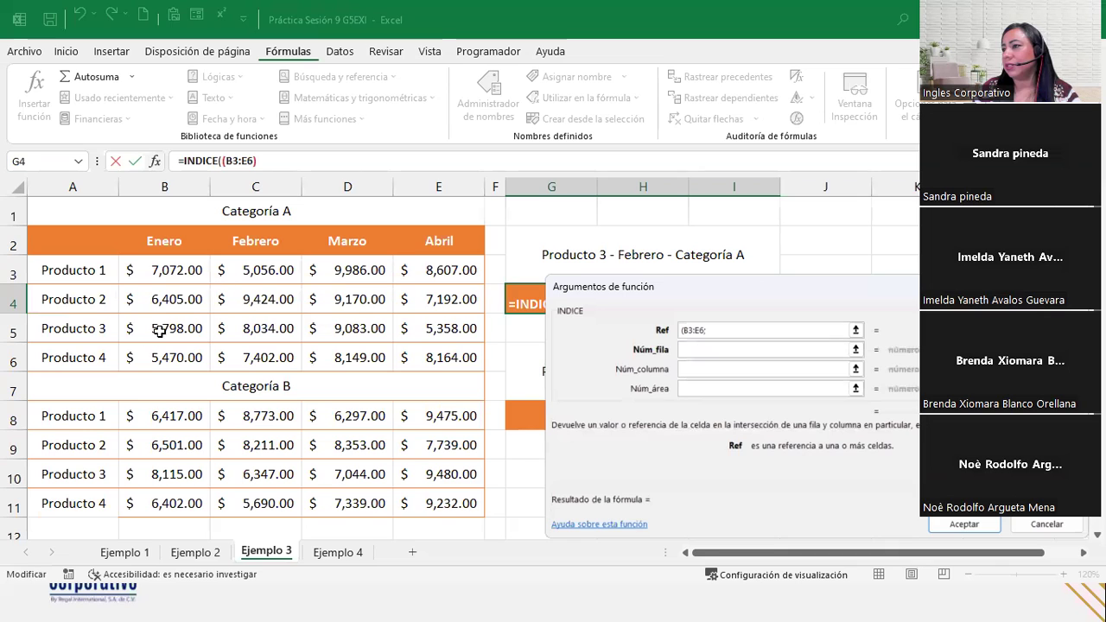
pyautogui.click(156, 416)
pyautogui.moveTo(156, 416); pyautogui.dragTo(411, 492)
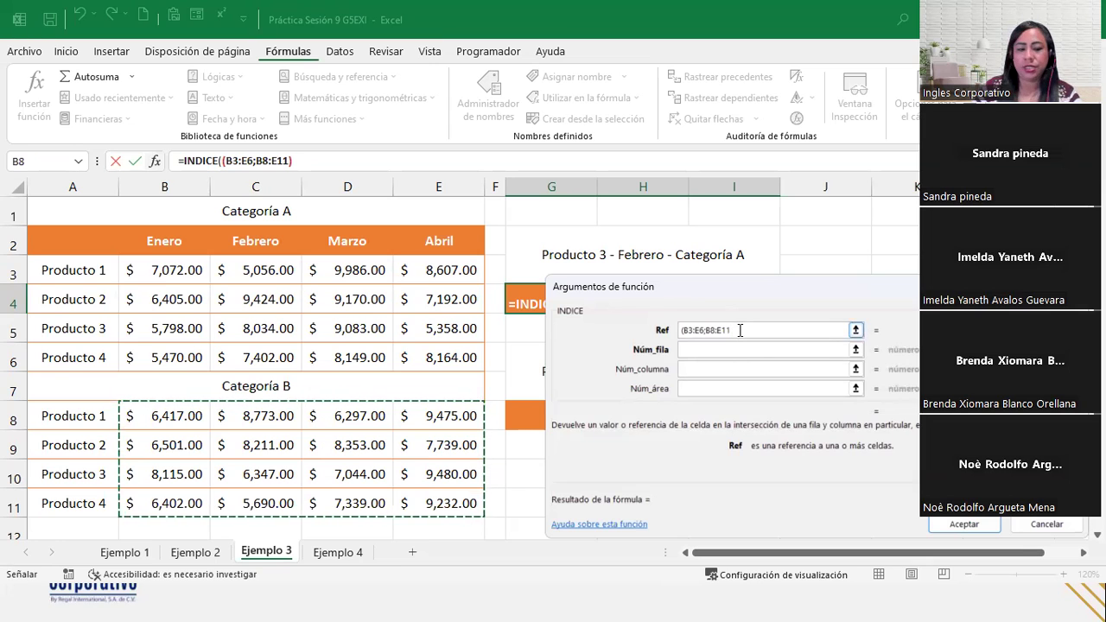
pyautogui.write(')')
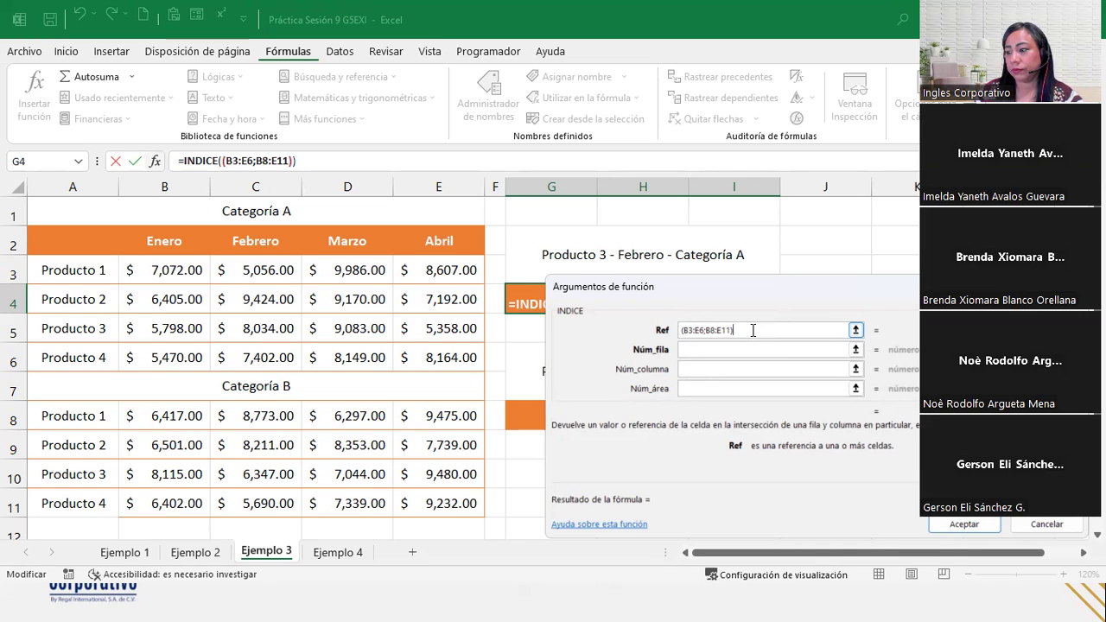
# Move to the Núm_fila box and shift the arguments dialog off cell G4.
pyautogui.click(736, 353)
pyautogui.click(749, 331)
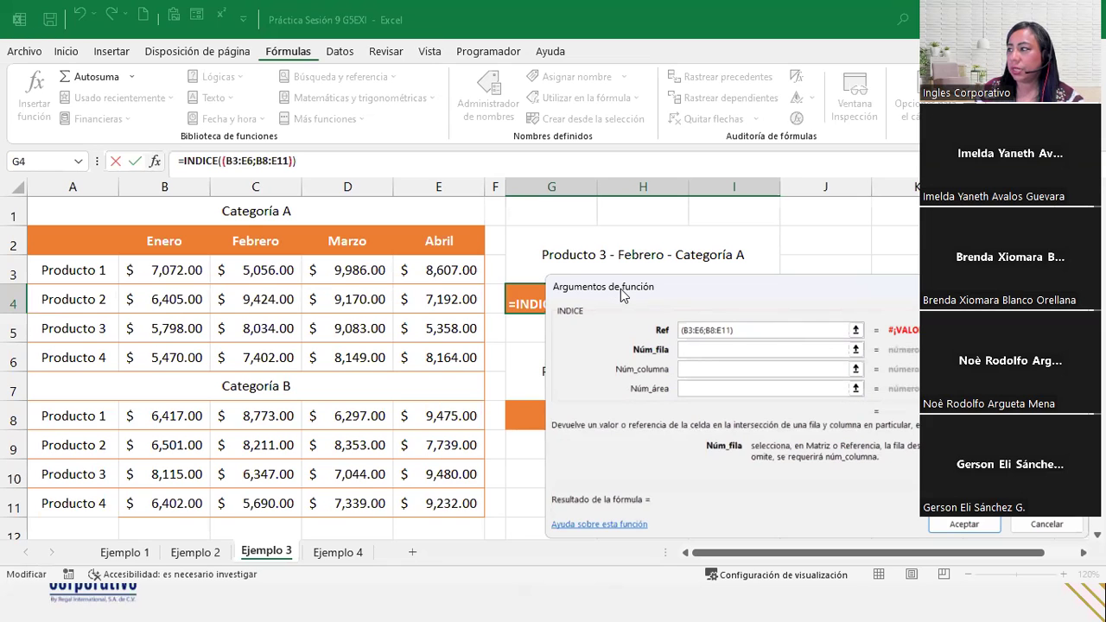
pyautogui.moveTo(623, 296); pyautogui.dragTo(584, 331)
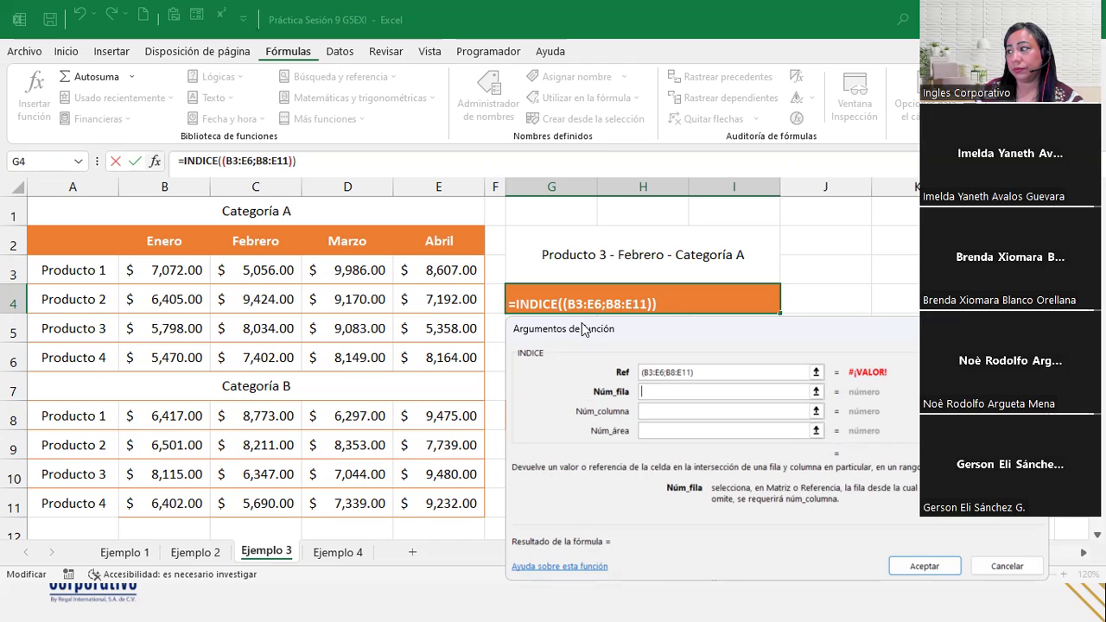
# Enter row 3, column 2 and area 1, previewing a result of 8,034.00.
pyautogui.write('3')
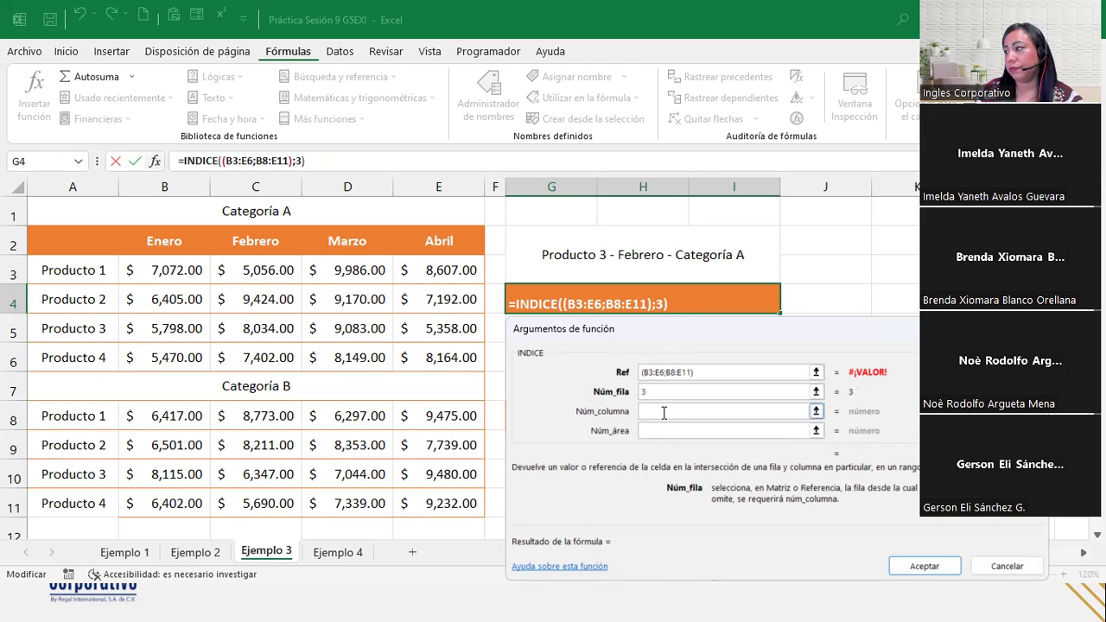
pyautogui.click(662, 411)
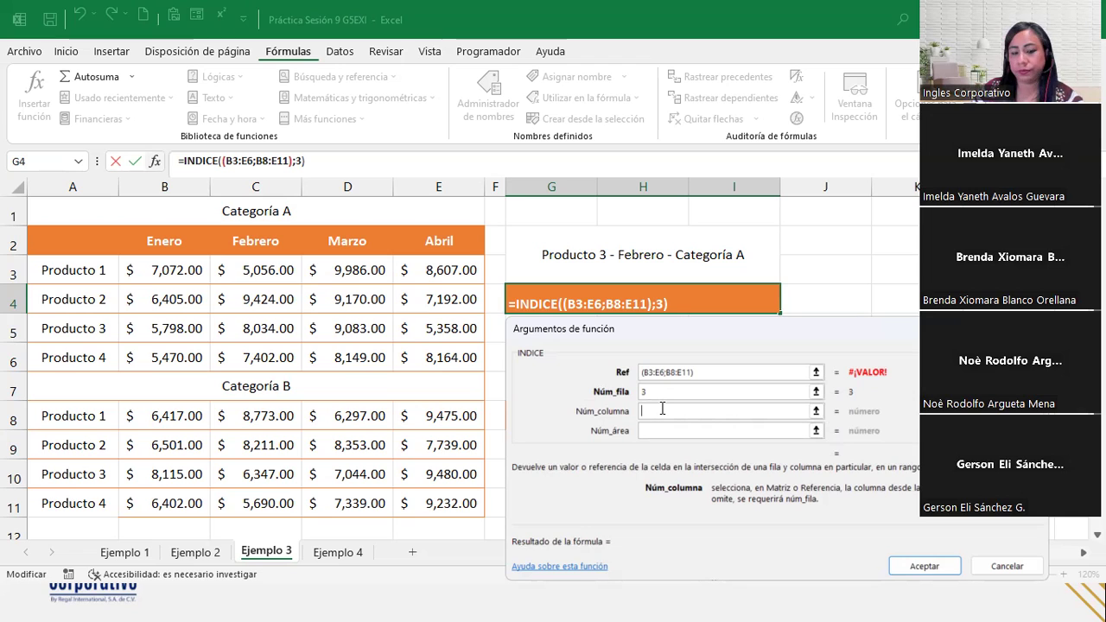
pyautogui.write('2')
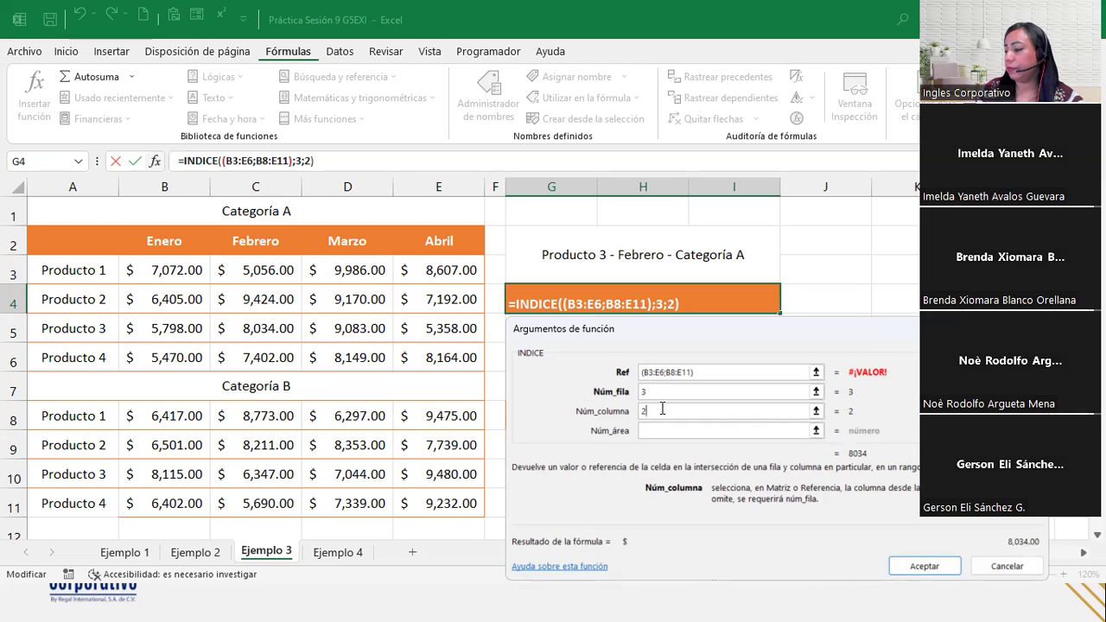
pyautogui.click(667, 432)
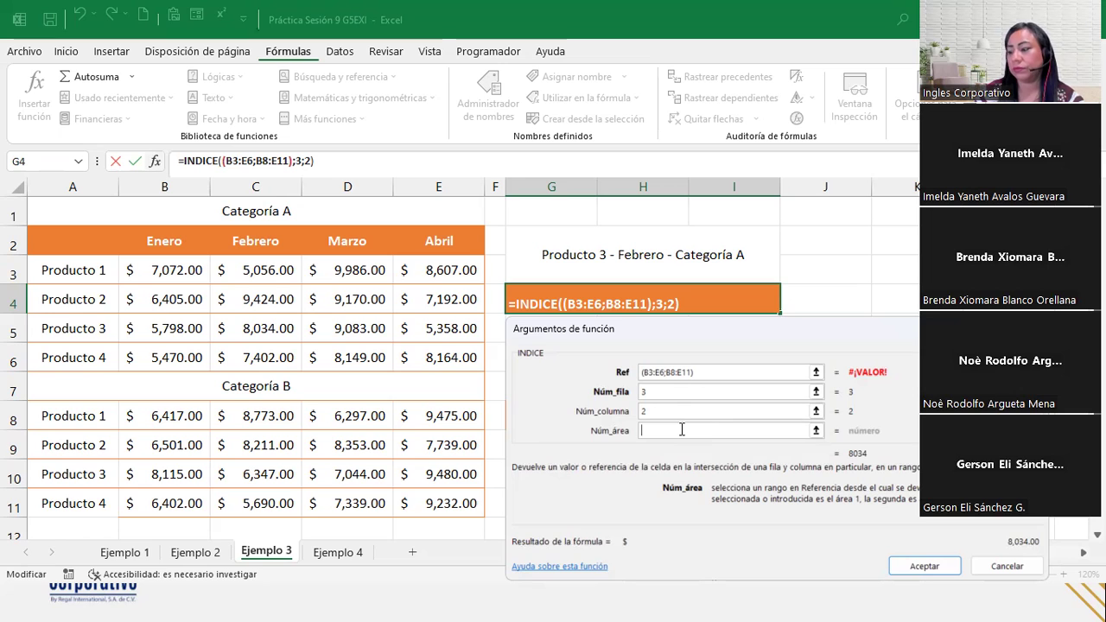
pyautogui.write('1')
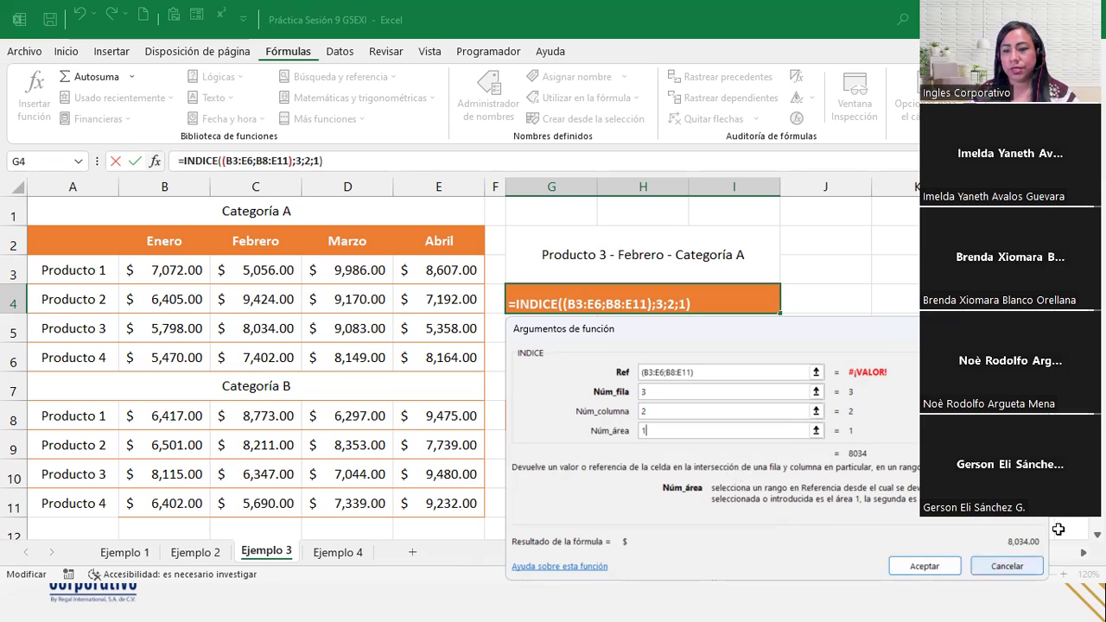
# Accept the formula so G4 displays $ 8,034.00, then reopen the lookup functions list.
pyautogui.click(925, 567)
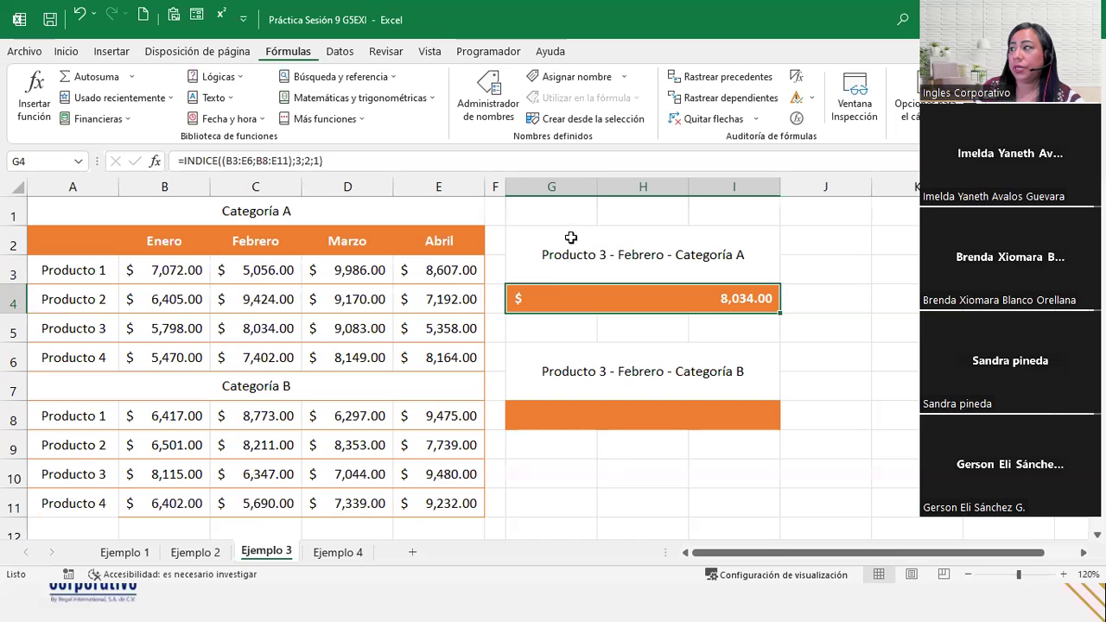
pyautogui.click(361, 80)
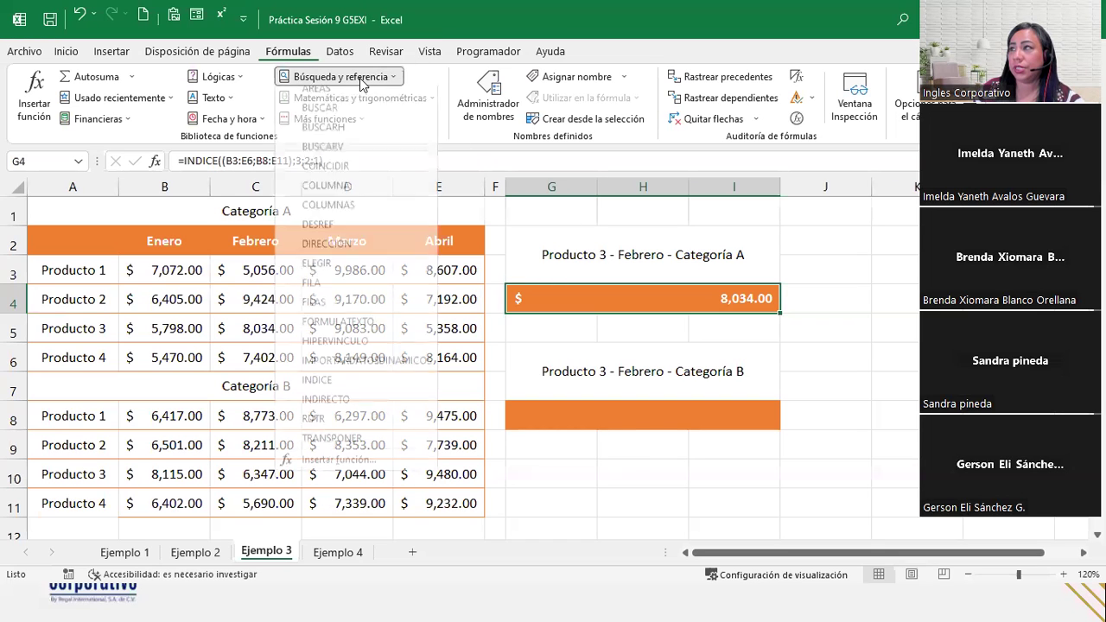
# Reinsert INDICE in its area form and confirm =INDICE((B3:E6;B8:E11);3;2;1) in G4.
pyautogui.click(342, 388)
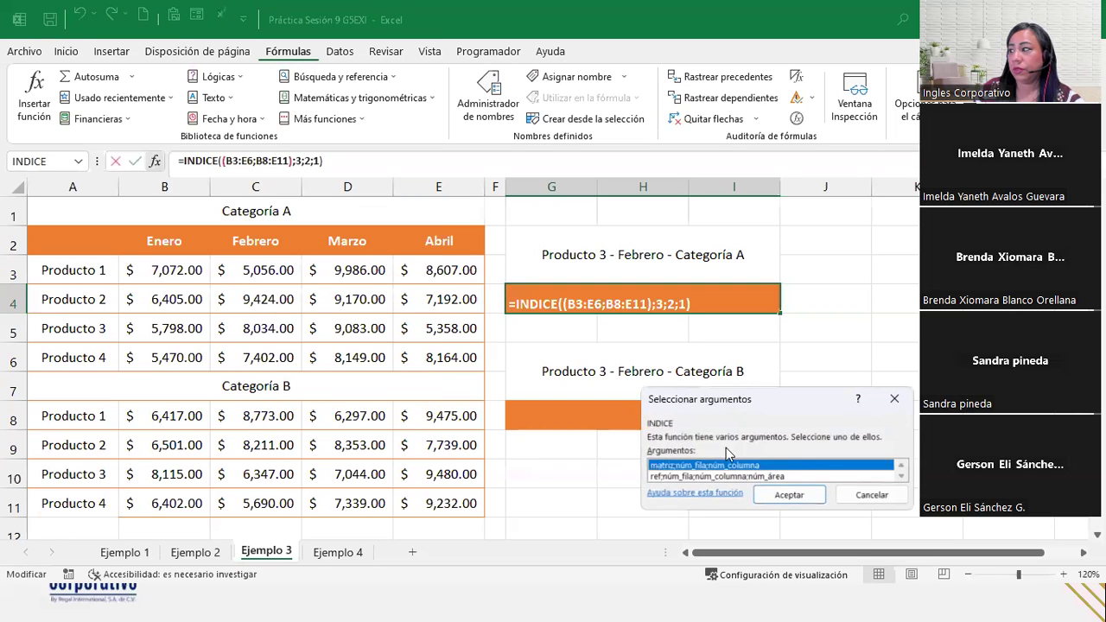
pyautogui.click(697, 477)
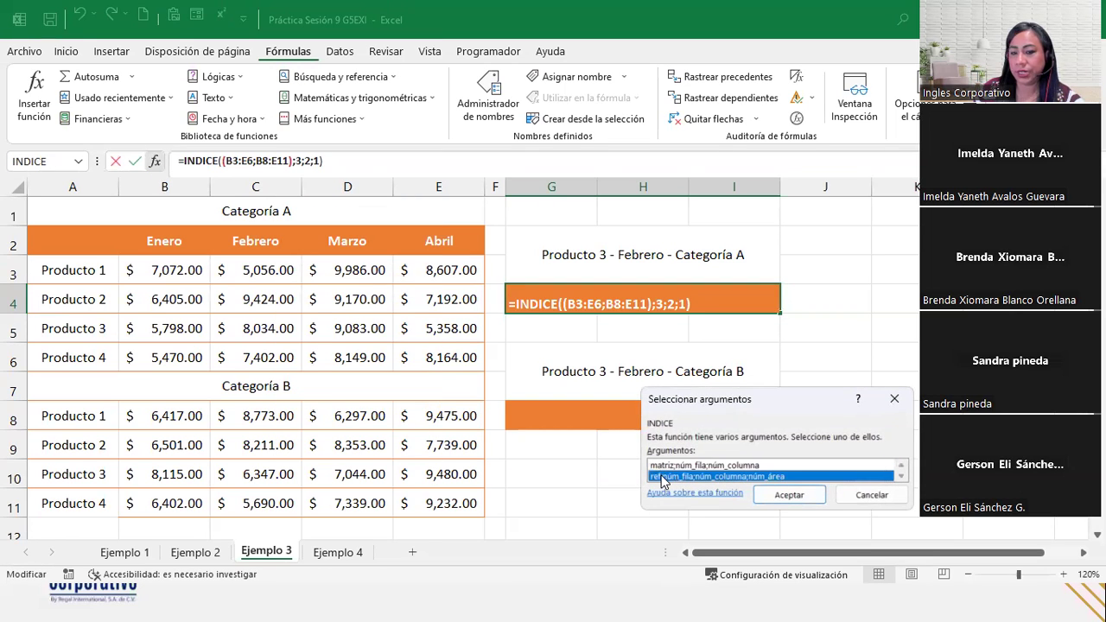
pyautogui.click(788, 494)
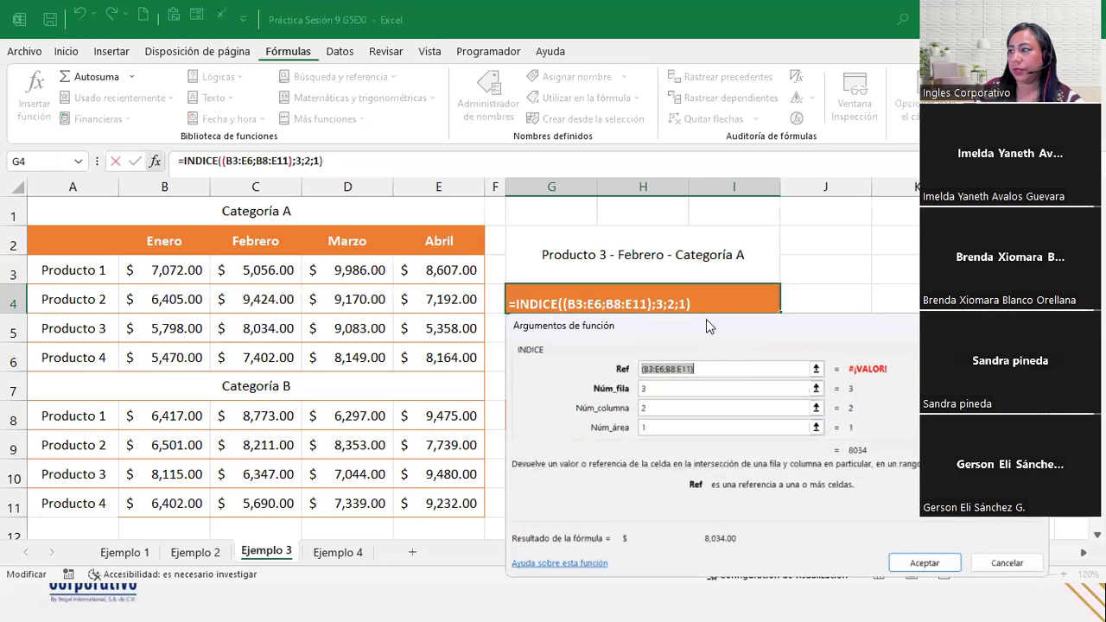
pyautogui.moveTo(706, 319); pyautogui.dragTo(703, 327)
pyautogui.click(727, 375)
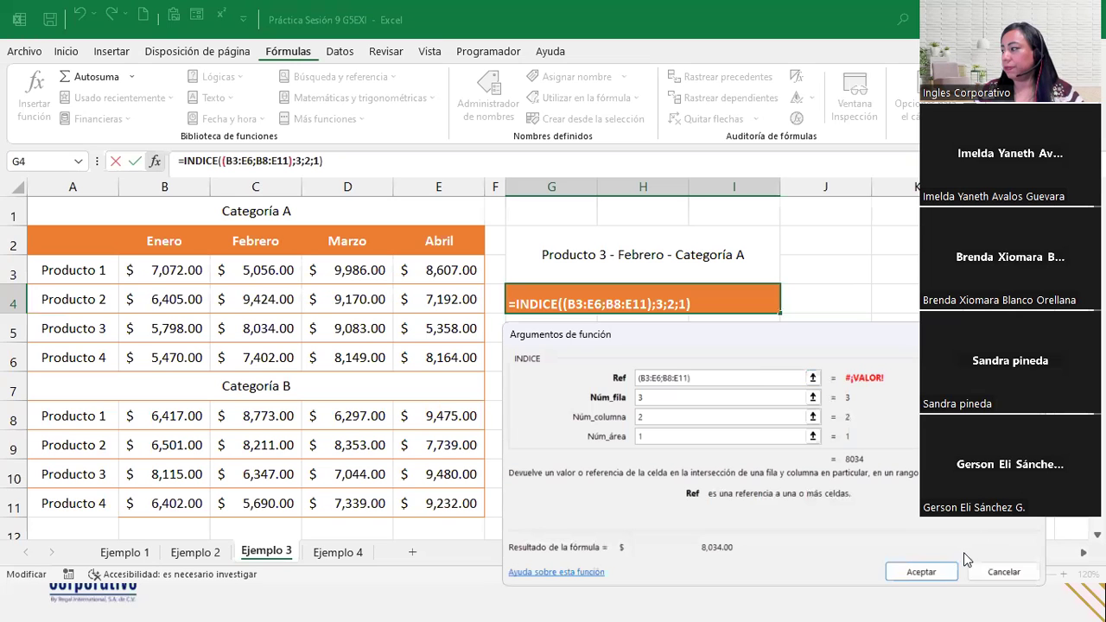
pyautogui.click(934, 576)
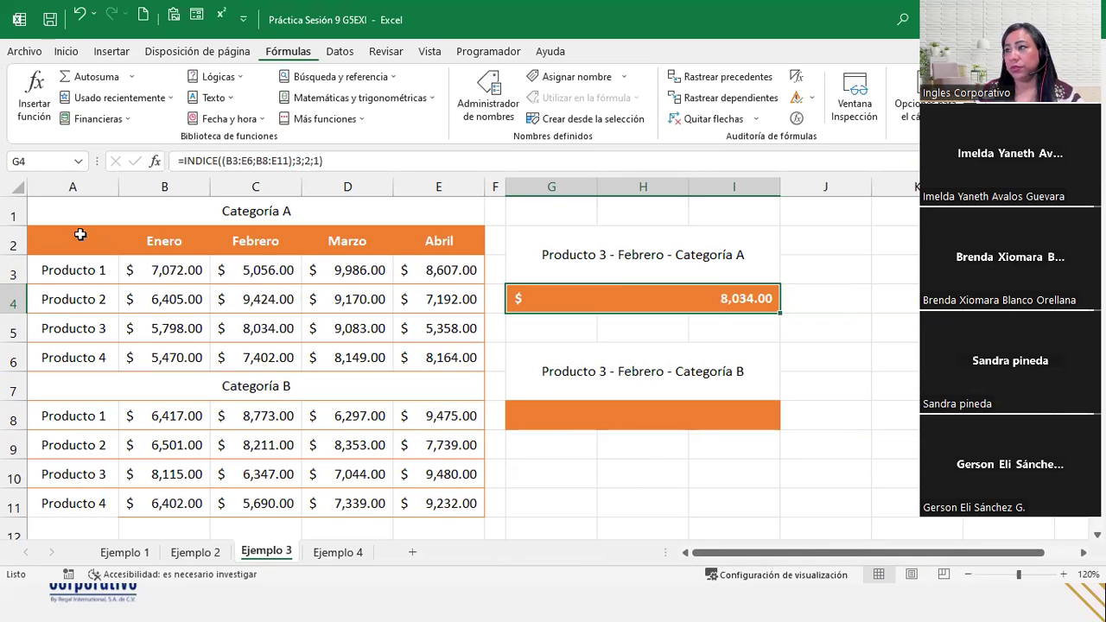
pyautogui.click(13, 330)
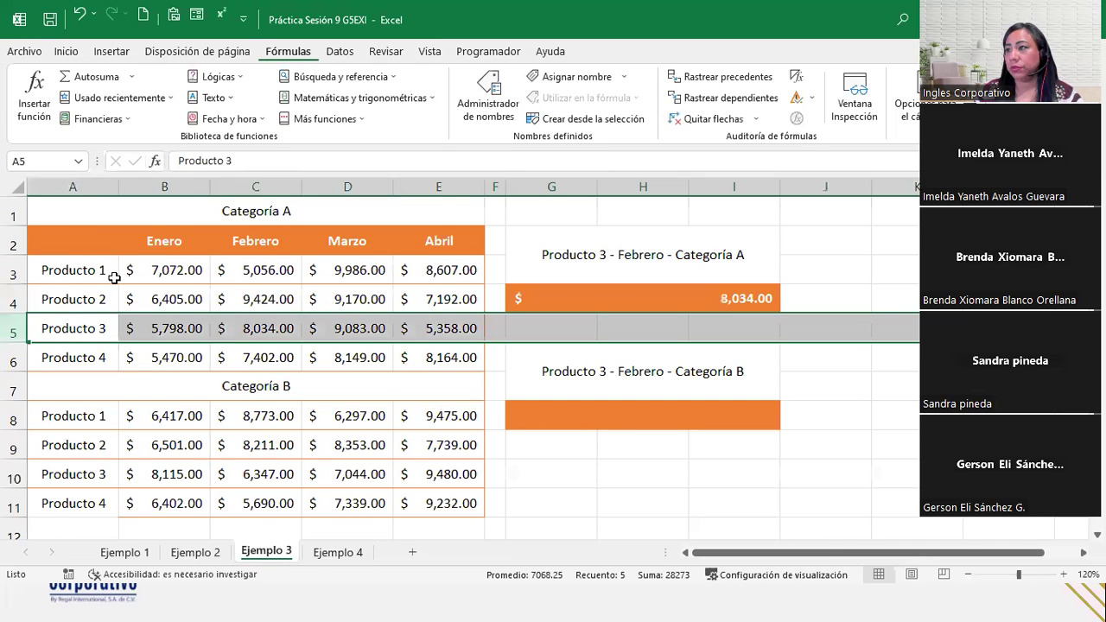
pyautogui.keyDown('ctrl'); pyautogui.click(255, 187); pyautogui.keyUp('ctrl')
pyautogui.keyDown('ctrl'); pyautogui.click(257, 324); pyautogui.keyUp('ctrl')
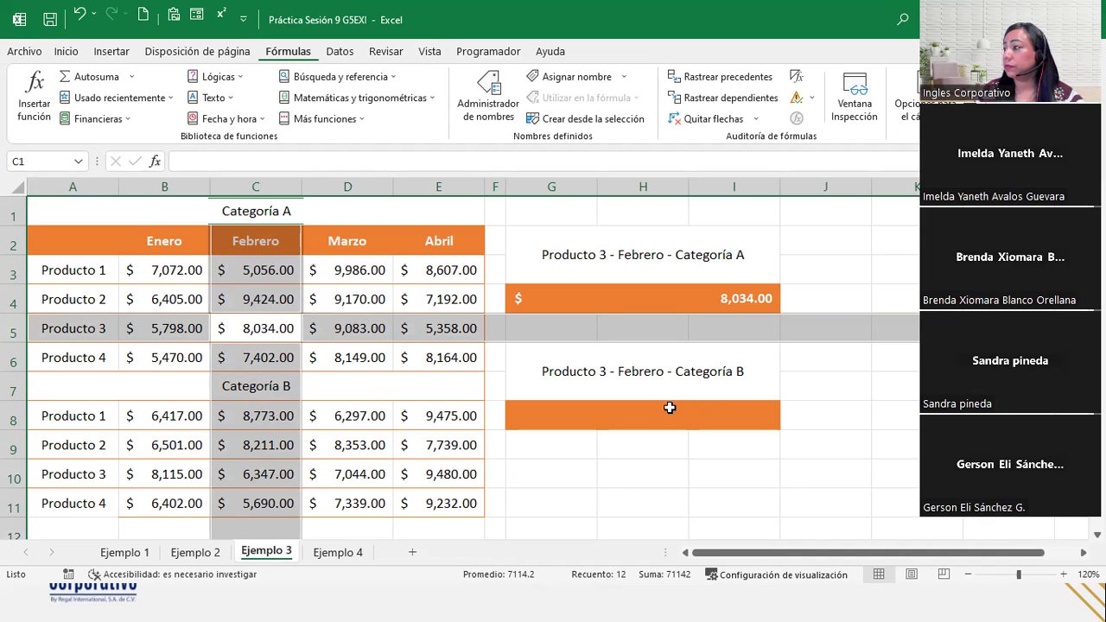
pyautogui.click(663, 415)
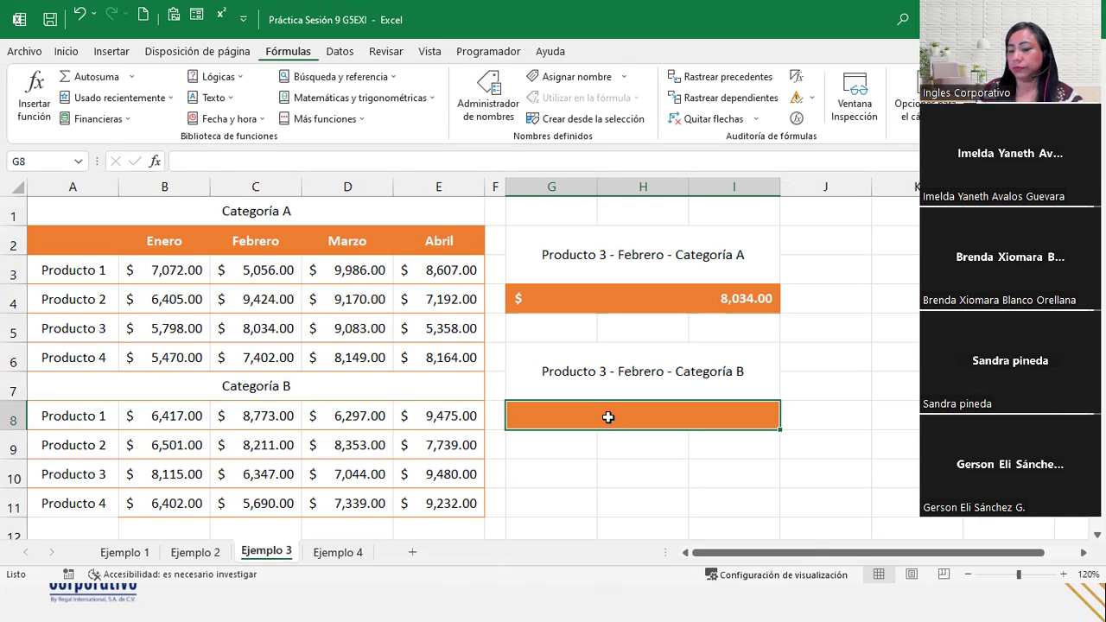
# Type =INDICE in G8 and reference both areas, B3:E6 and B8:E11.
pyautogui.write('=inid')
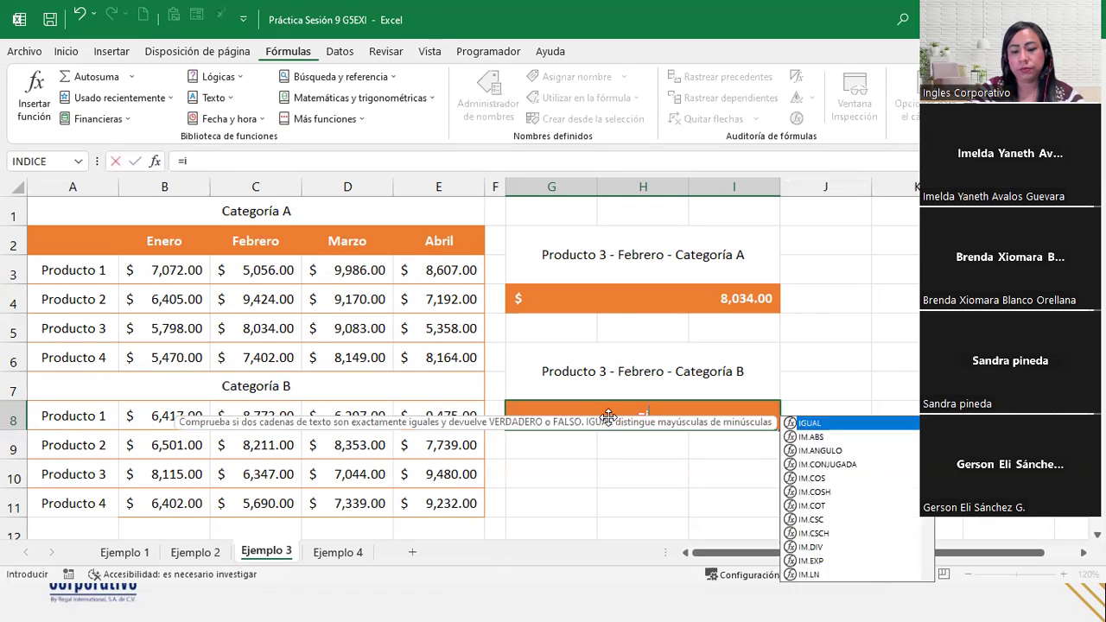
pyautogui.press('BackSpace')
pyautogui.press('BackSpace')
pyautogui.press('BackSpace')
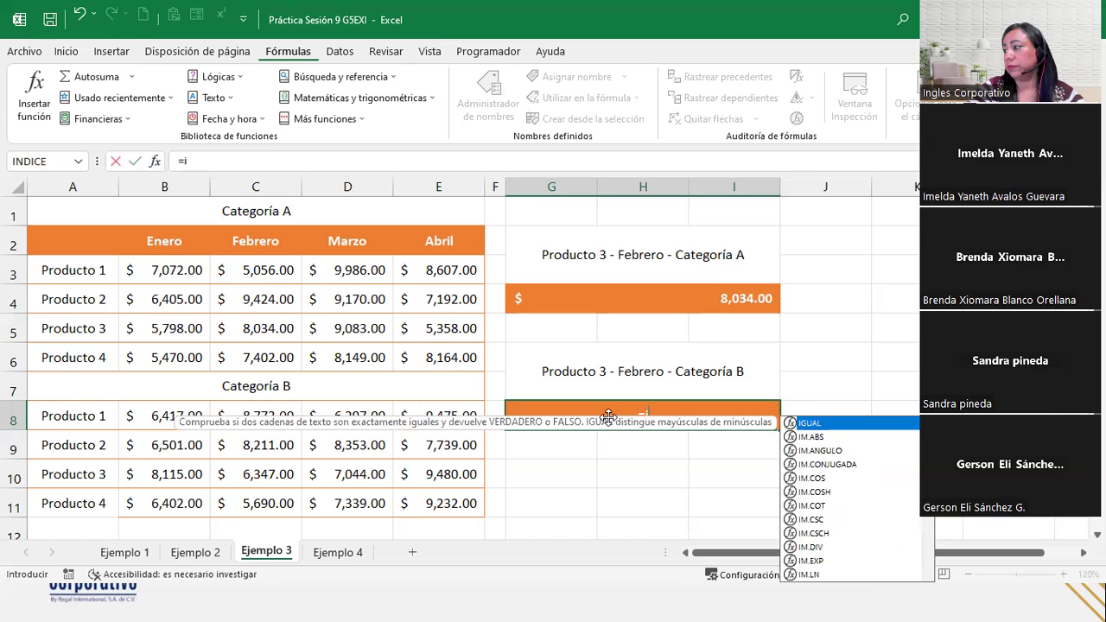
pyautogui.write('nd')
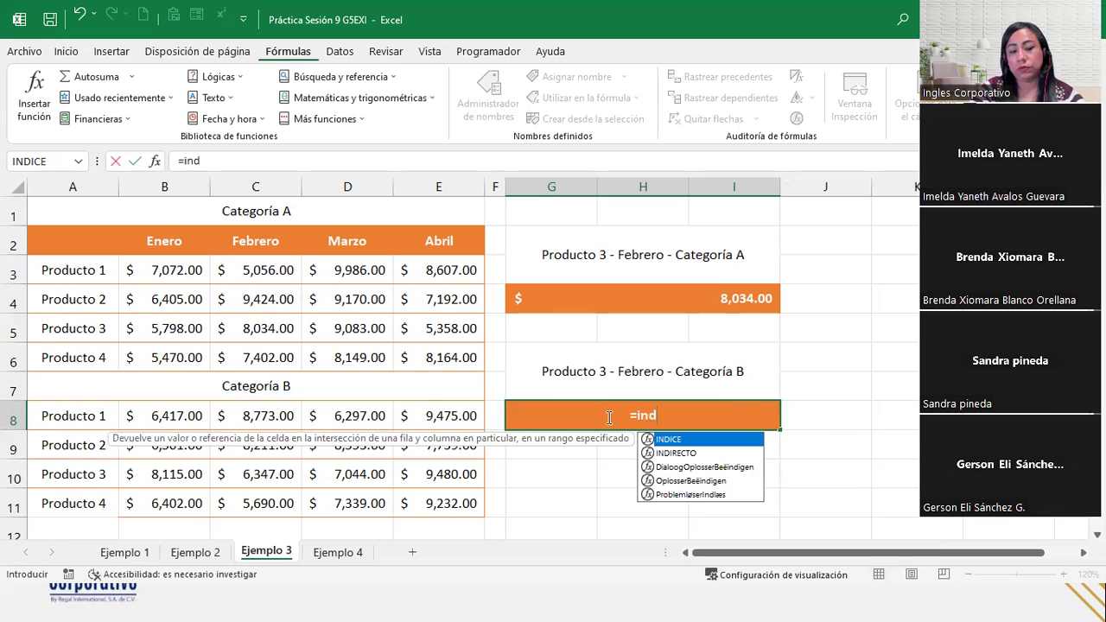
pyautogui.press('Tab')
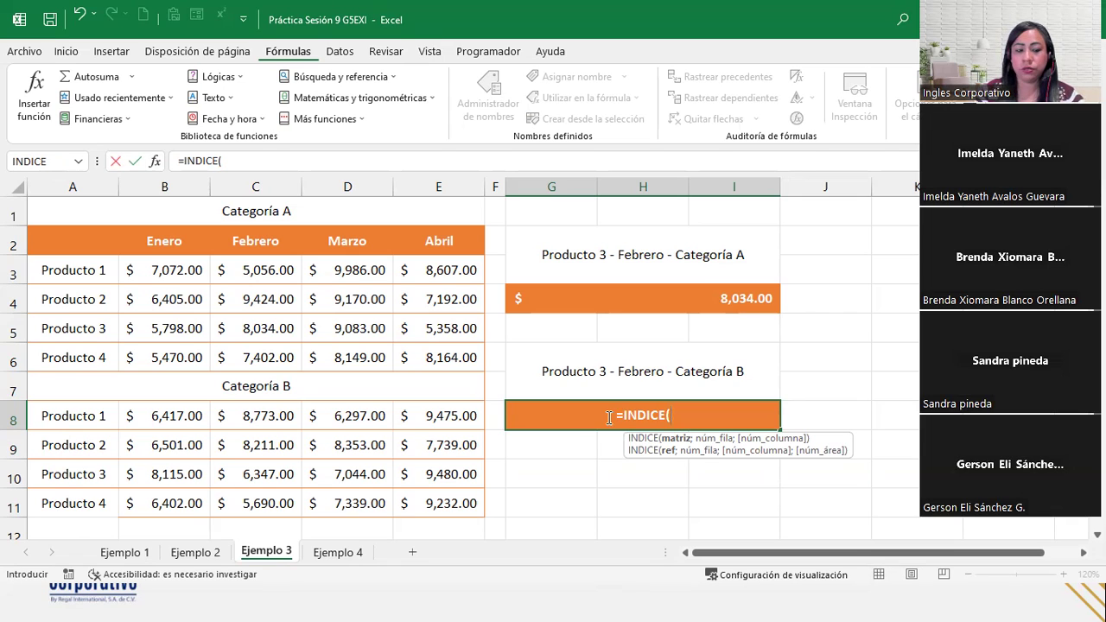
pyautogui.write('(')
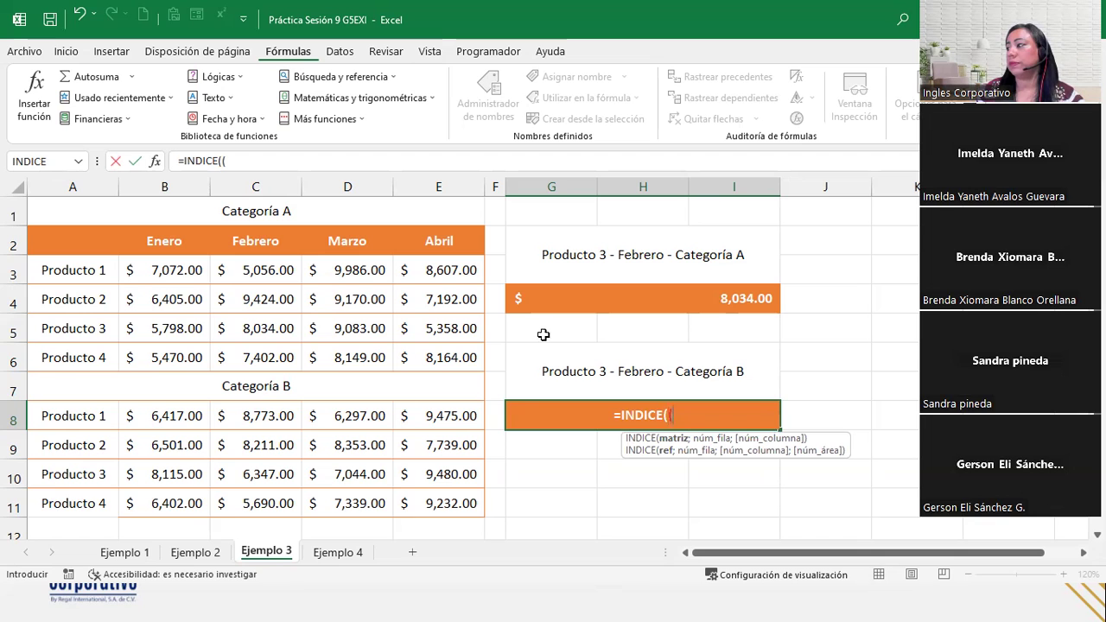
pyautogui.moveTo(141, 272); pyautogui.dragTo(430, 354)
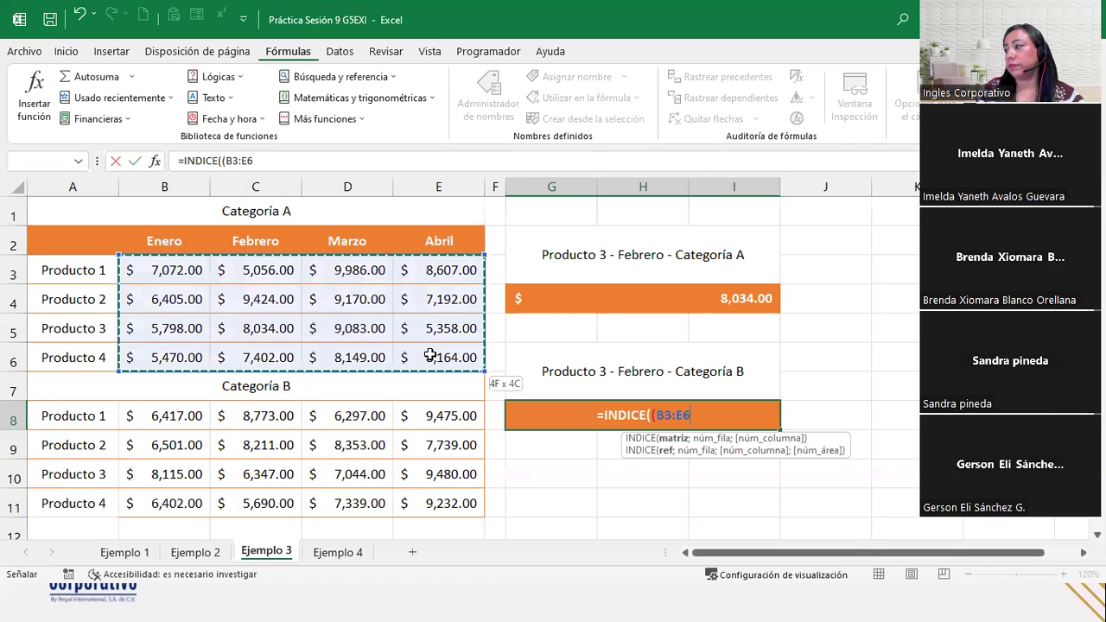
pyautogui.write(';')
pyautogui.moveTo(186, 408); pyautogui.dragTo(430, 502)
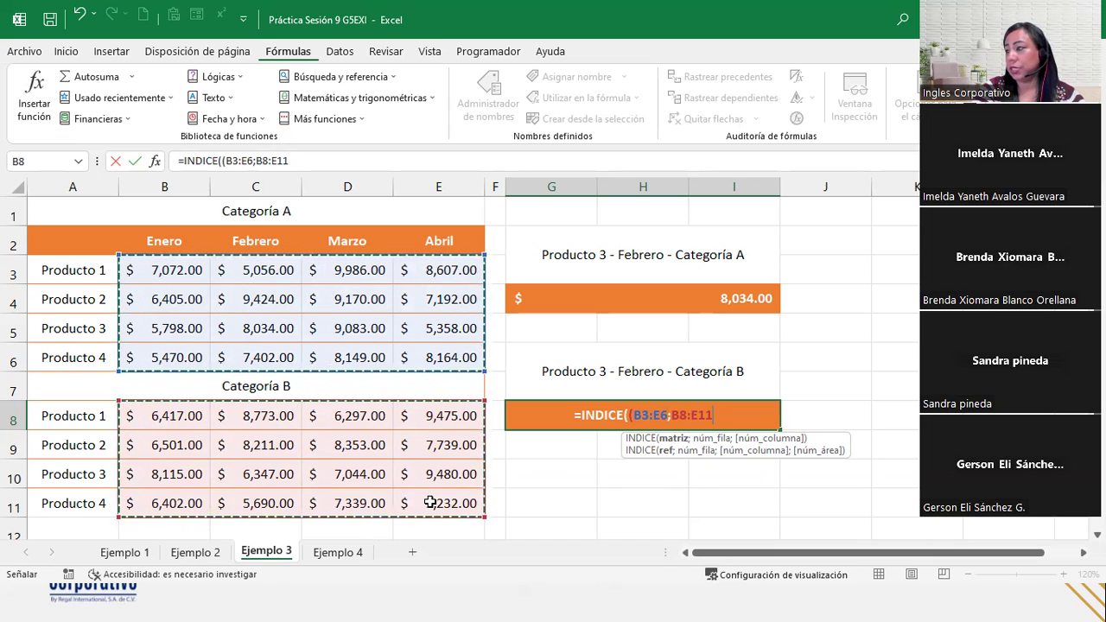
# Complete G8 as =INDICE((B3:E6;B8:E11);3;2;2), returning $ 6,347.00.
pyautogui.write(')')
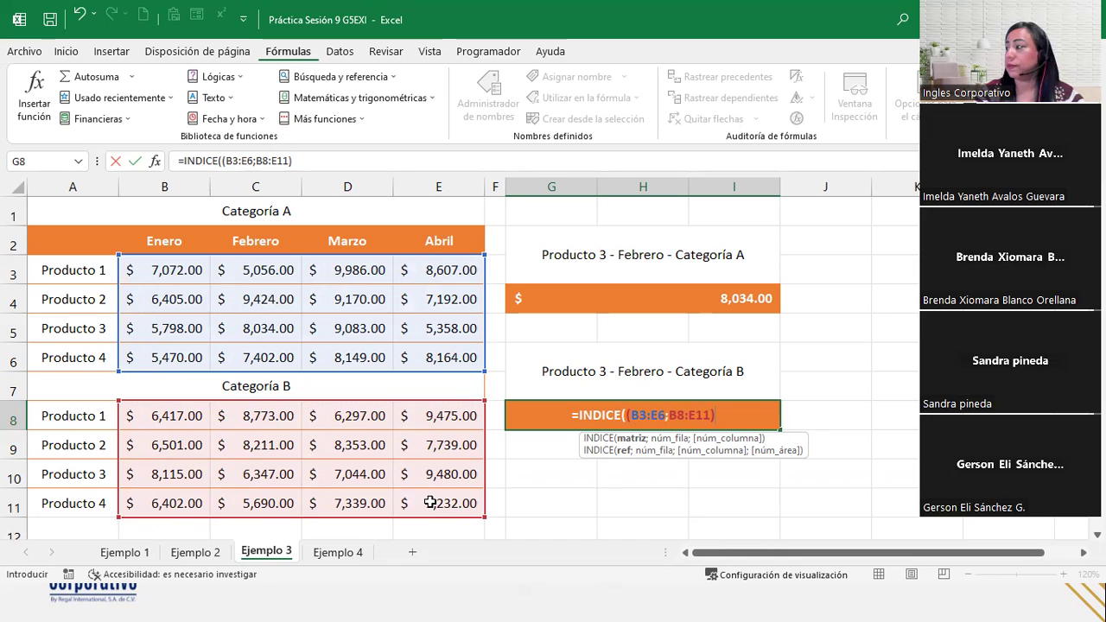
pyautogui.write(';')
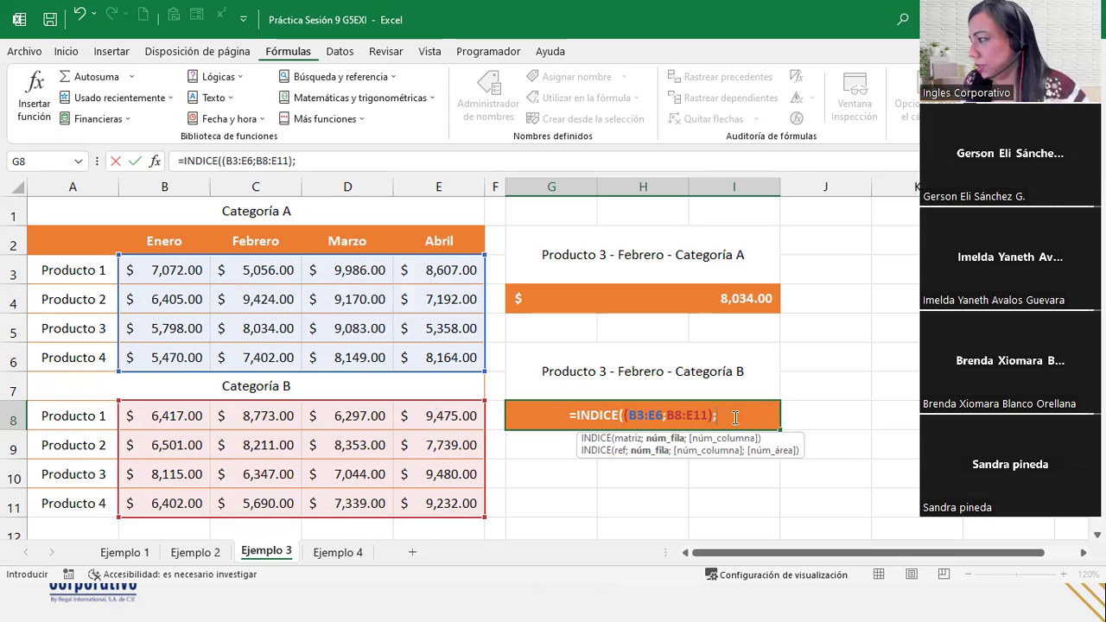
pyautogui.write('3')
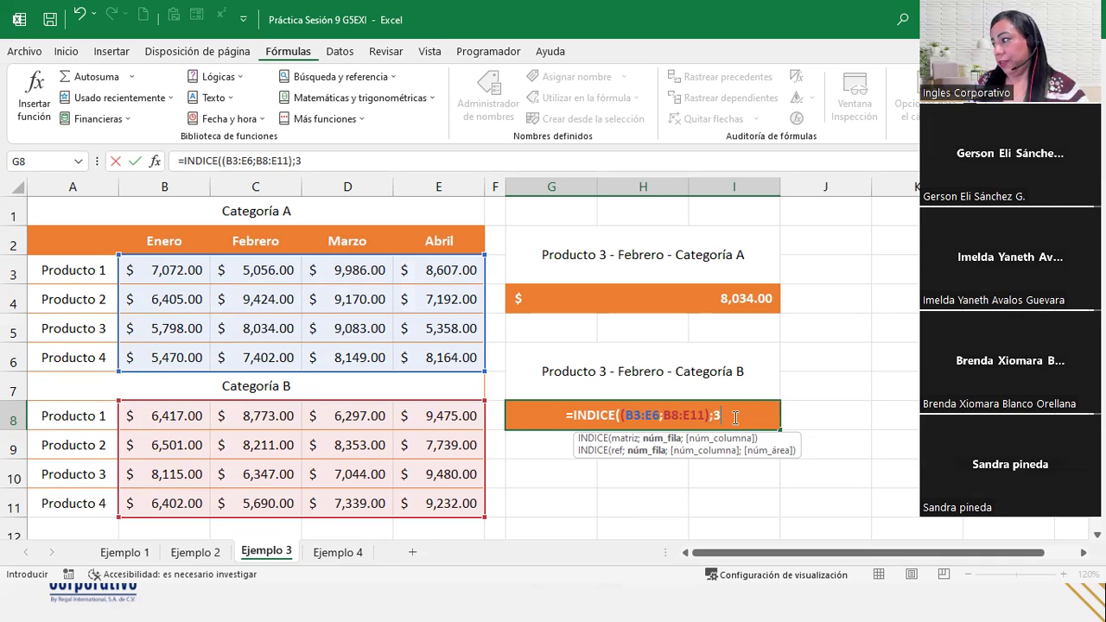
pyautogui.write(';')
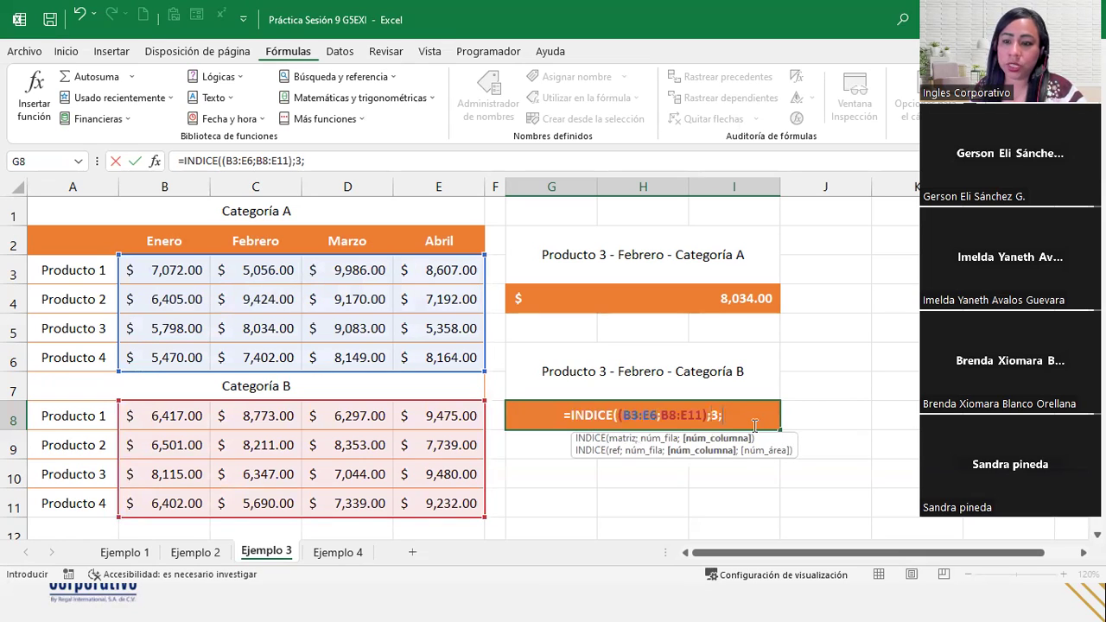
pyautogui.write('2')
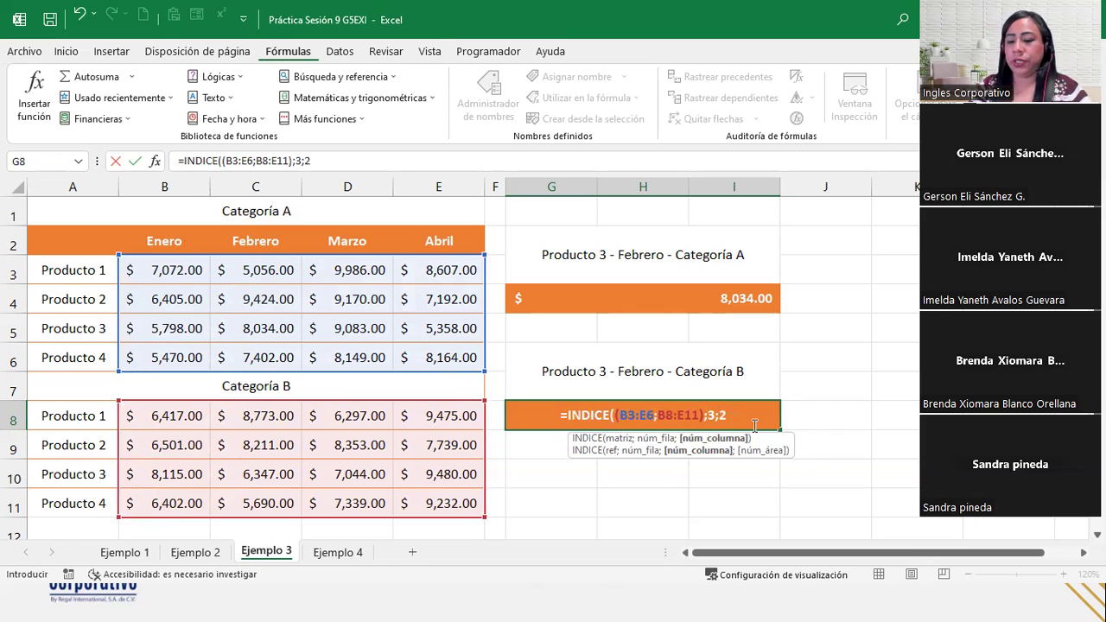
pyautogui.write(';')
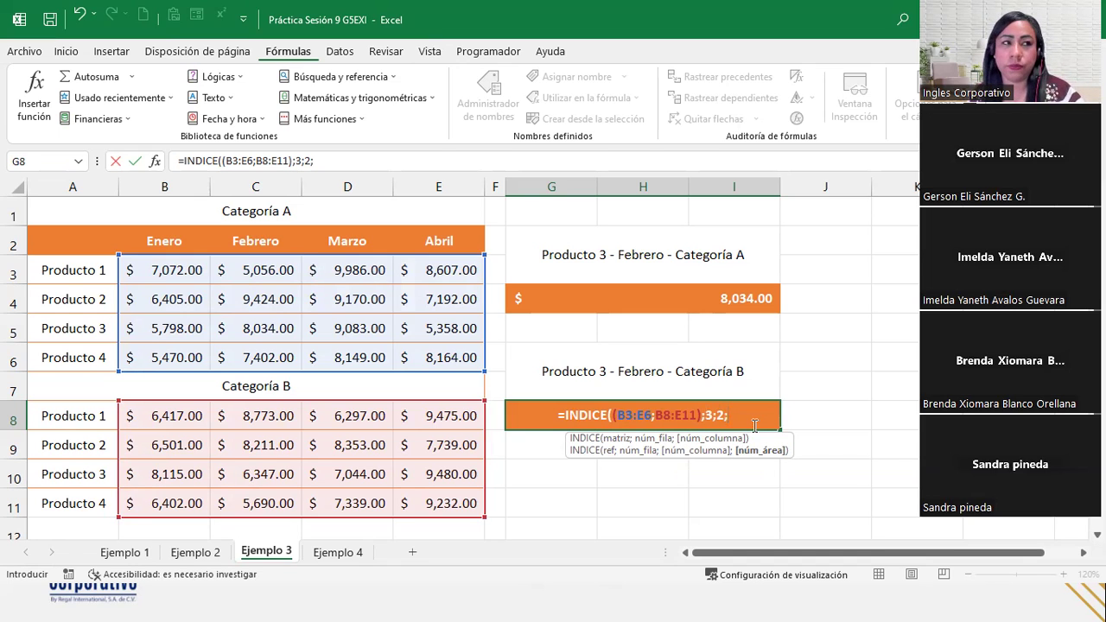
pyautogui.write('2')
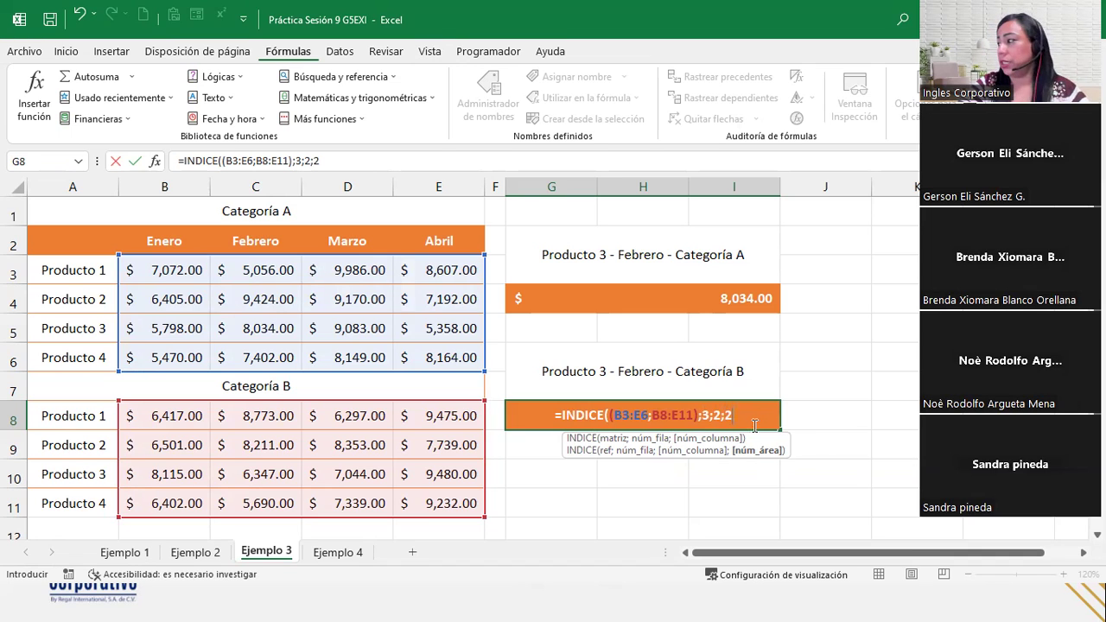
pyautogui.write(')')
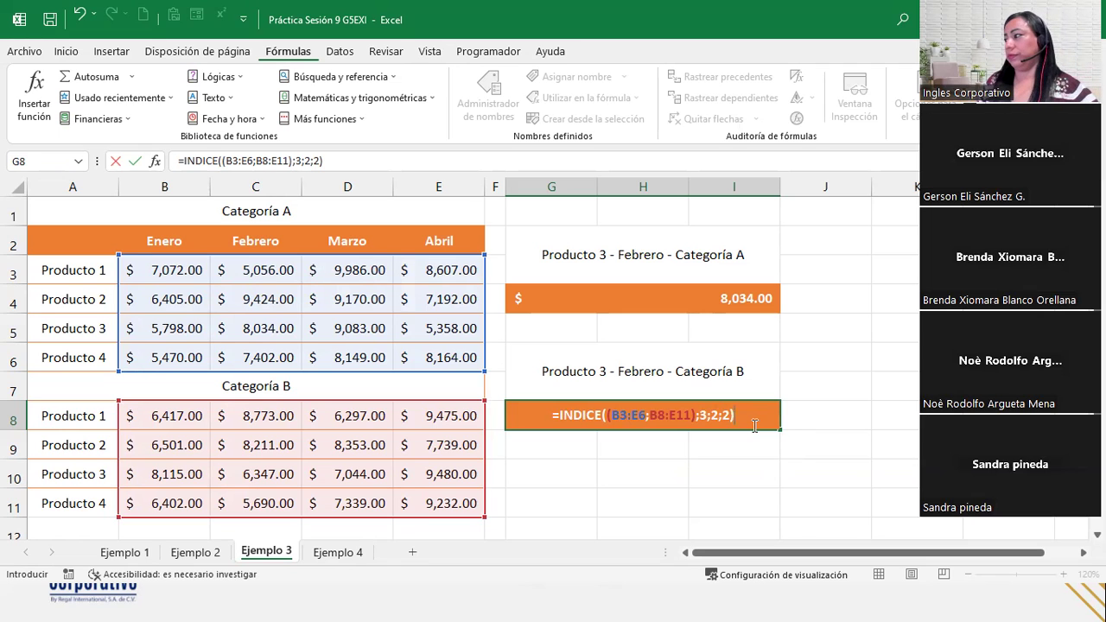
pyautogui.press('Return')
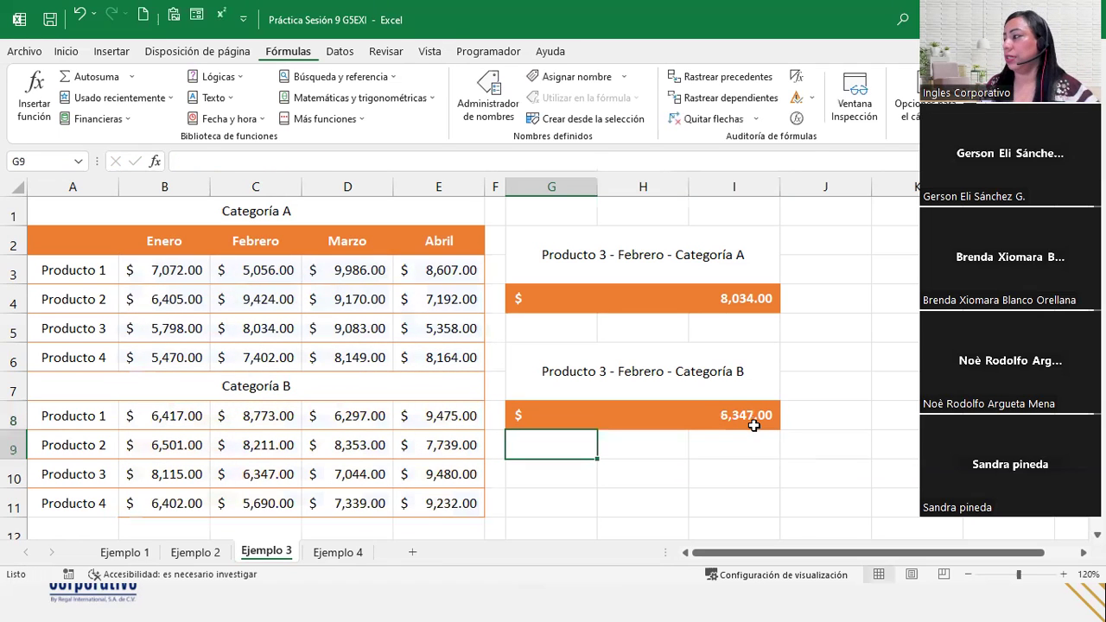
pyautogui.click(13, 475)
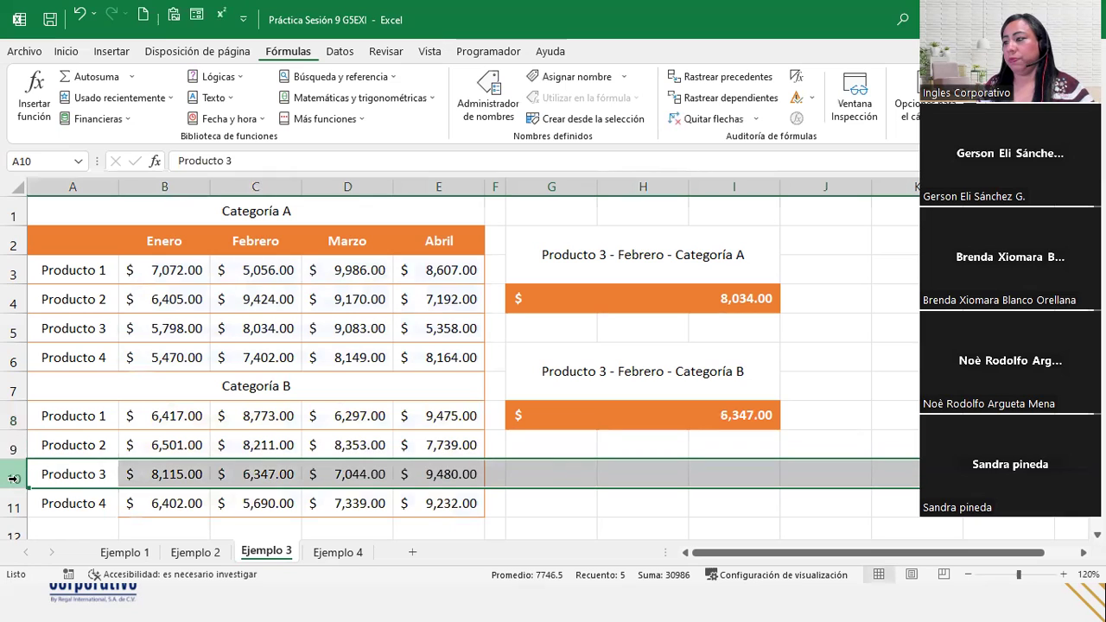
pyautogui.keyDown('ctrl'); pyautogui.click(242, 187); pyautogui.keyUp('ctrl')
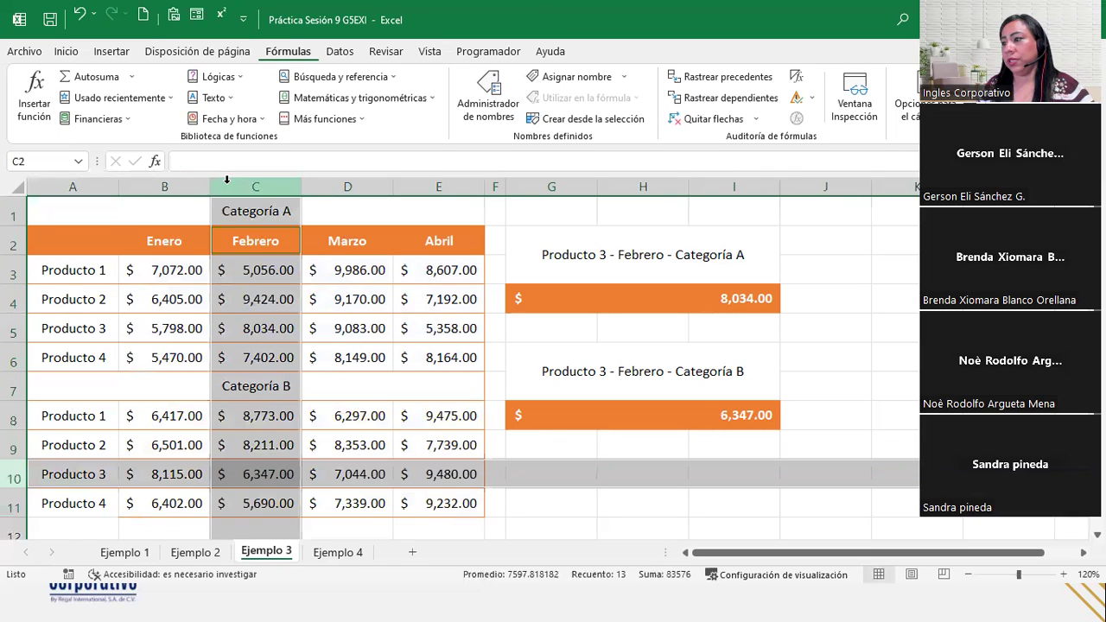
pyautogui.keyDown('ctrl'); pyautogui.click(256, 474); pyautogui.keyUp('ctrl')
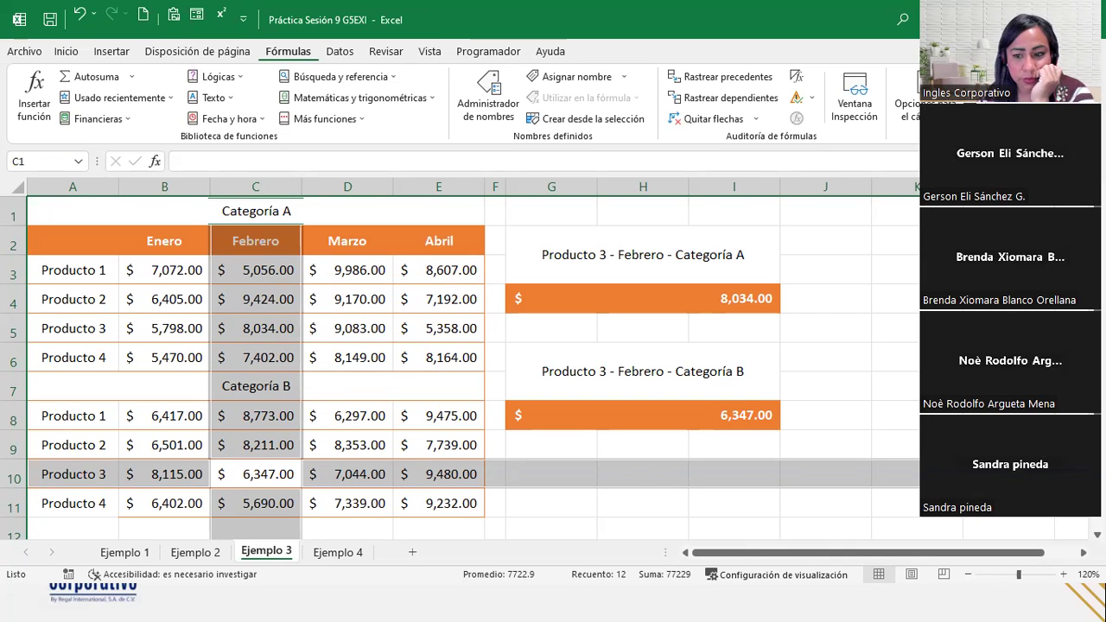
pyautogui.hotkey('alt', 'Tab')
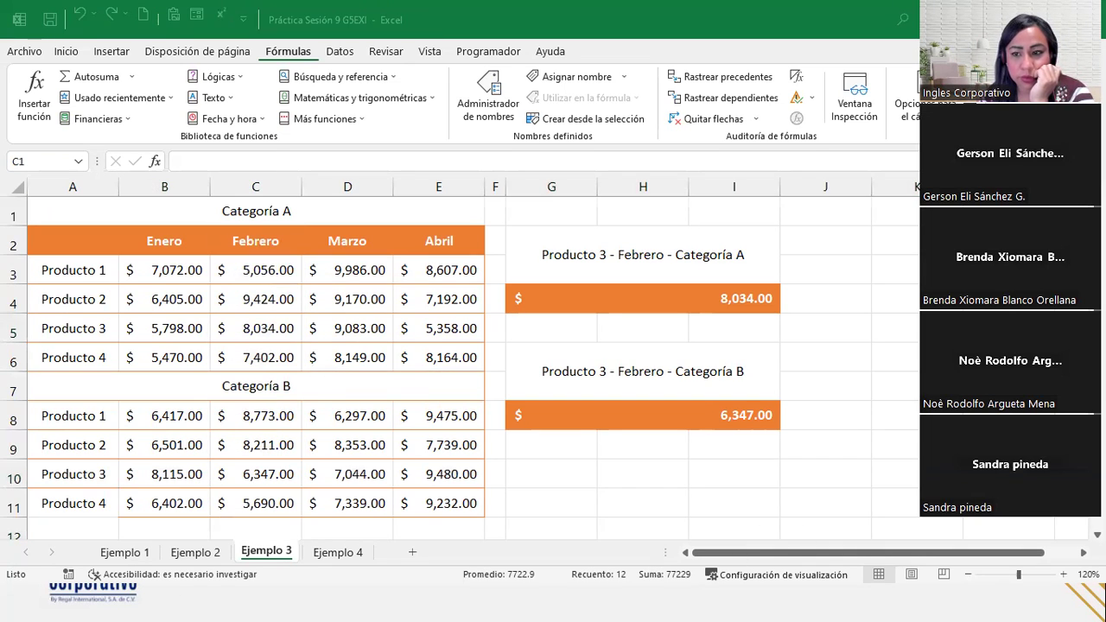
pyautogui.hotkey('alt', 'Tab')
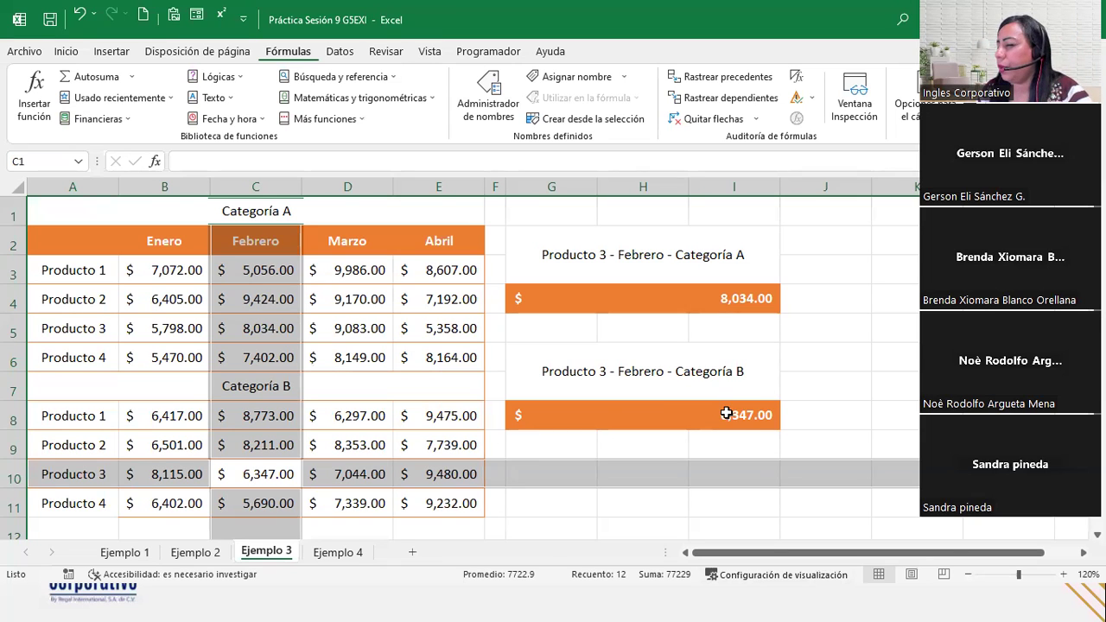
# Inspect the B8:E11 range and column argument in G8's formula, then commit it.
pyautogui.click(726, 414)
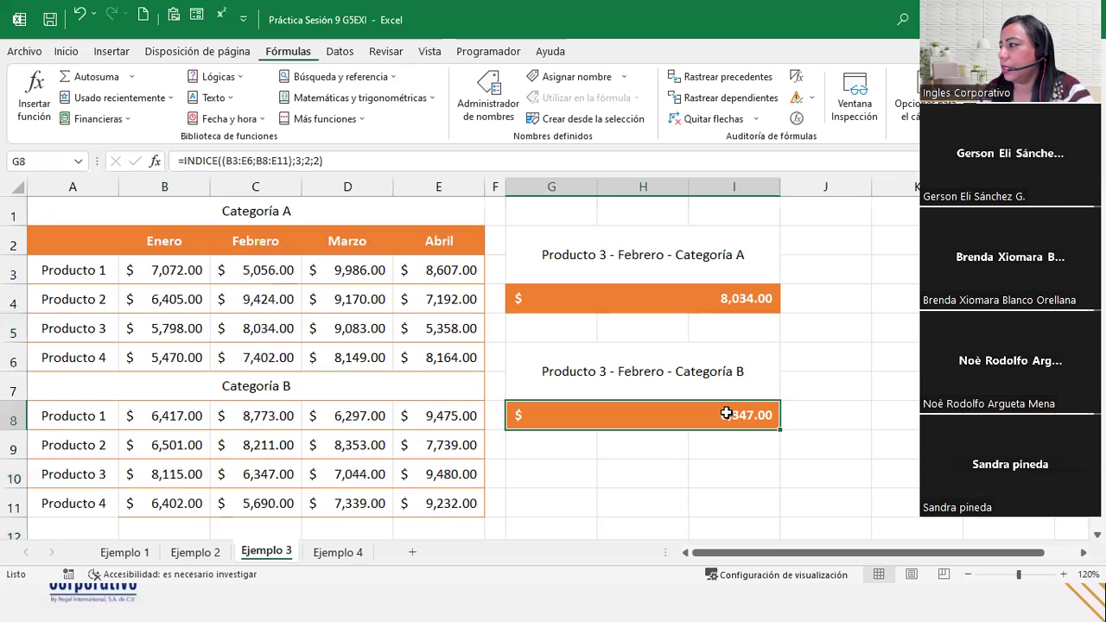
pyautogui.doubleClick(662, 415)
pyautogui.doubleClick(662, 416)
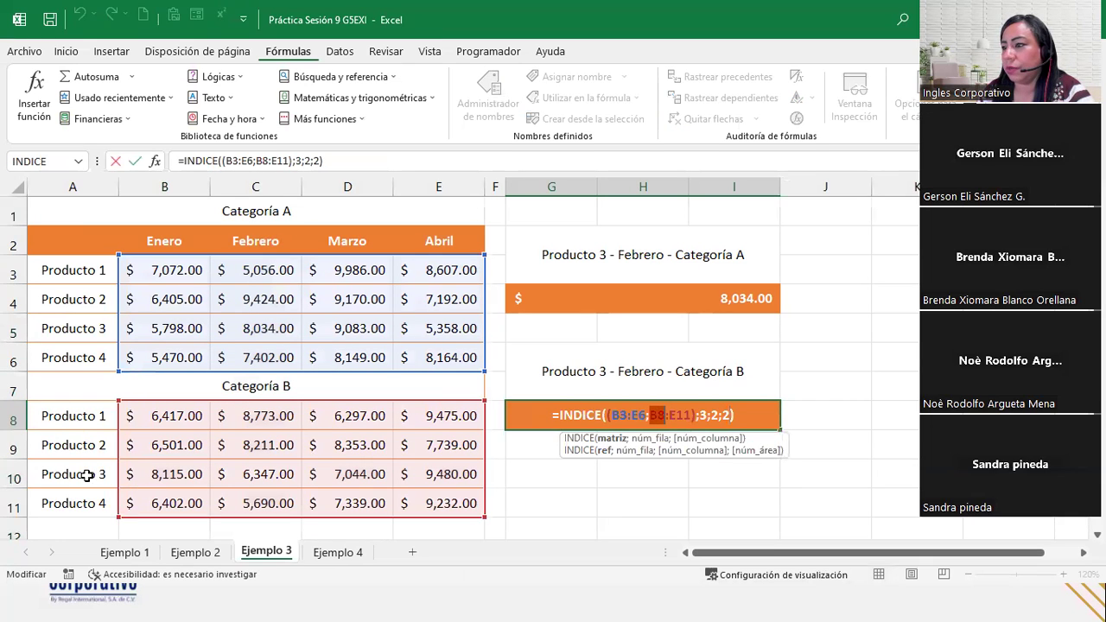
pyautogui.click(697, 417)
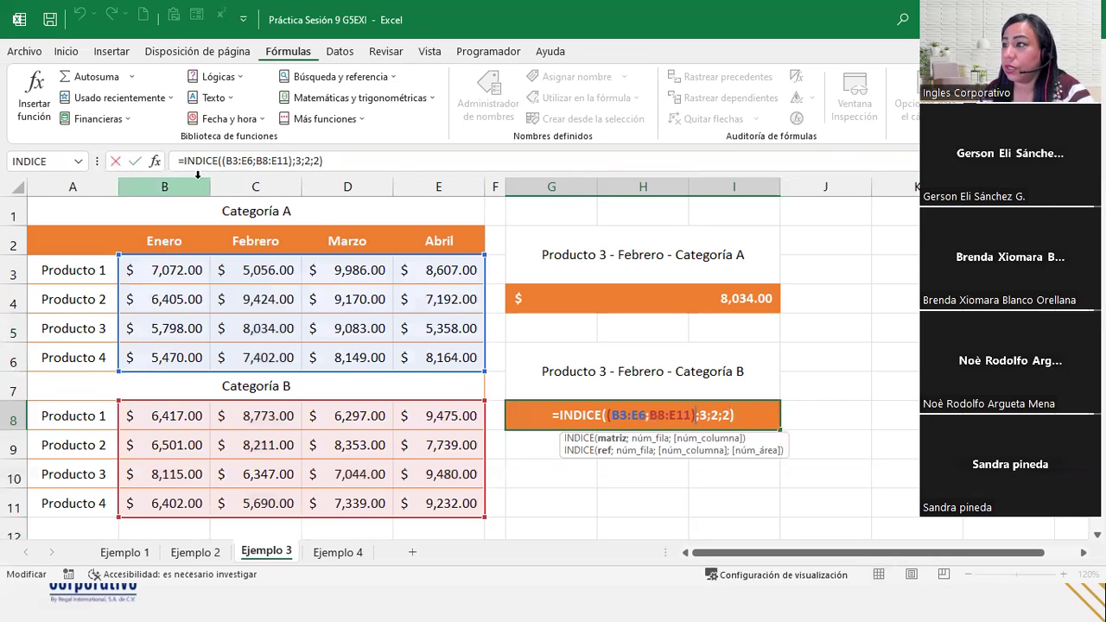
pyautogui.click(713, 415)
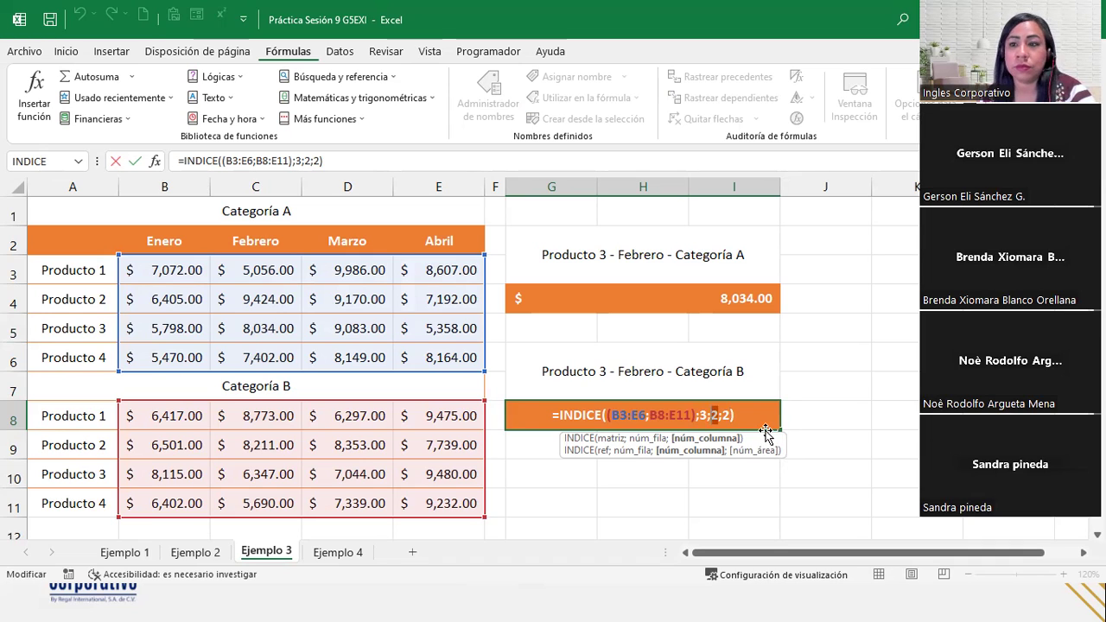
pyautogui.press('Return')
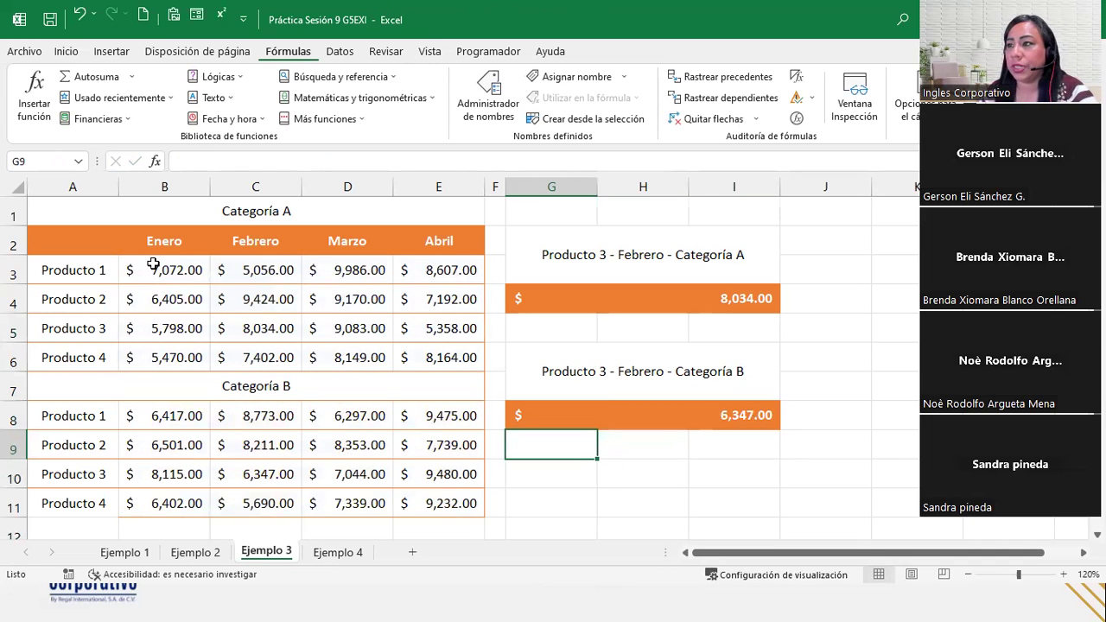
# Highlight the Categoría A values B3:E6, recheck G8, then go to the Ejemplo 4 sheet.
pyautogui.moveTo(144, 270); pyautogui.dragTo(435, 368)
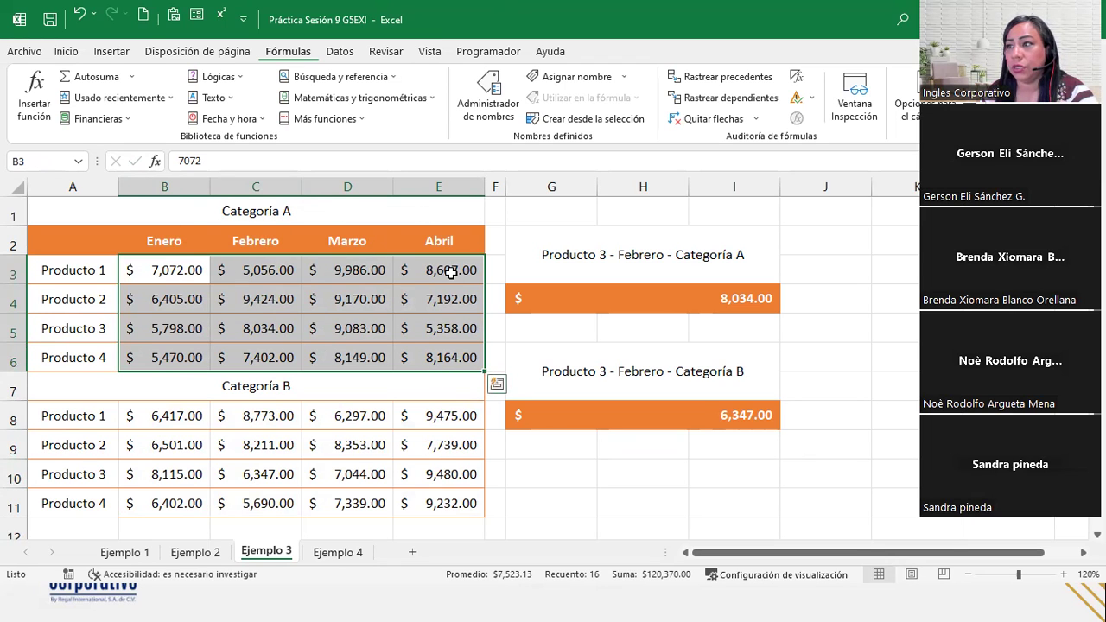
pyautogui.moveTo(76, 244); pyautogui.dragTo(475, 360)
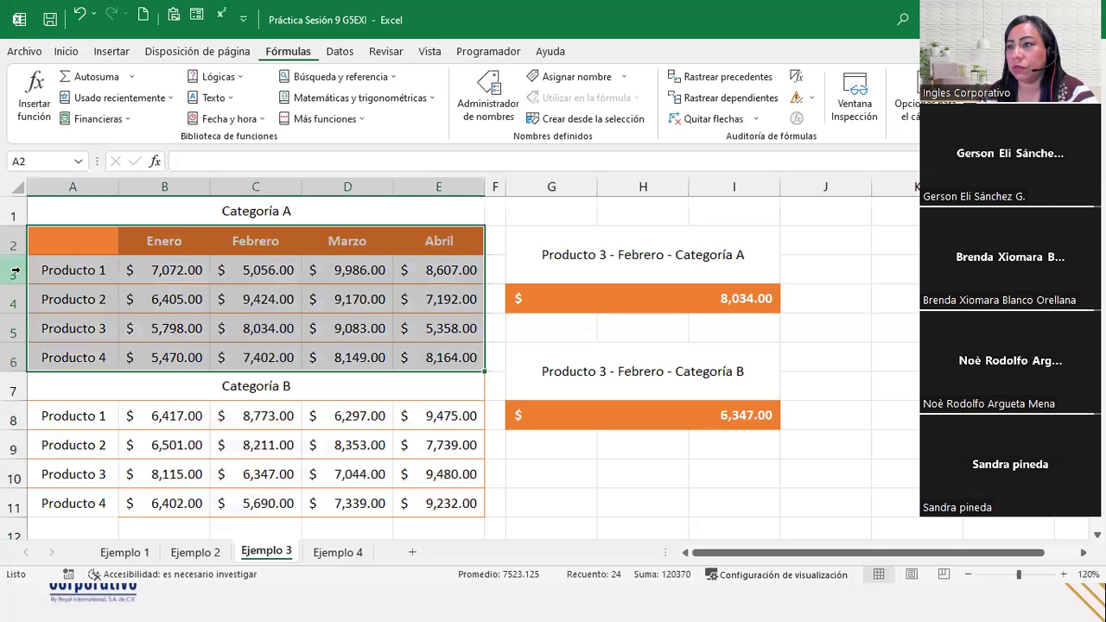
pyautogui.click(175, 316)
pyautogui.moveTo(156, 272); pyautogui.dragTo(432, 358)
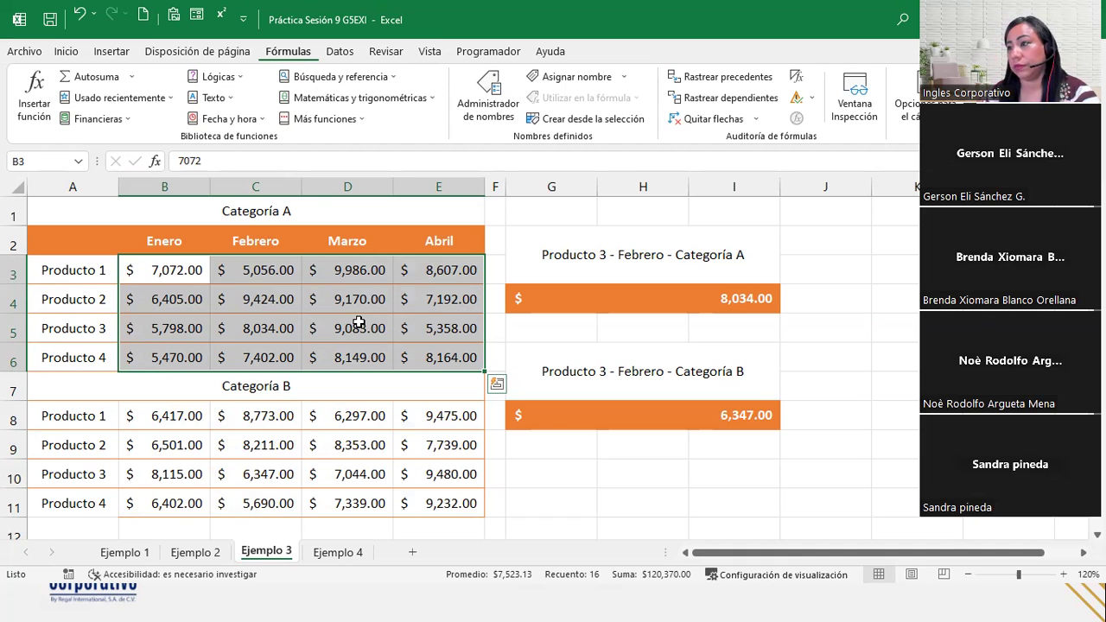
pyautogui.click(687, 418)
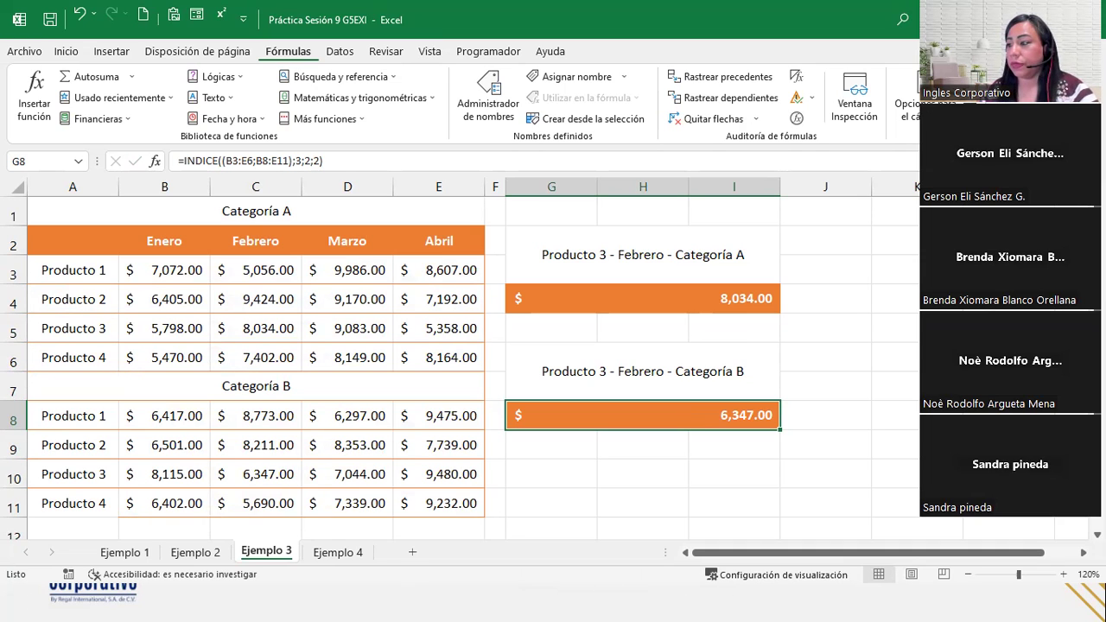
pyautogui.click(342, 553)
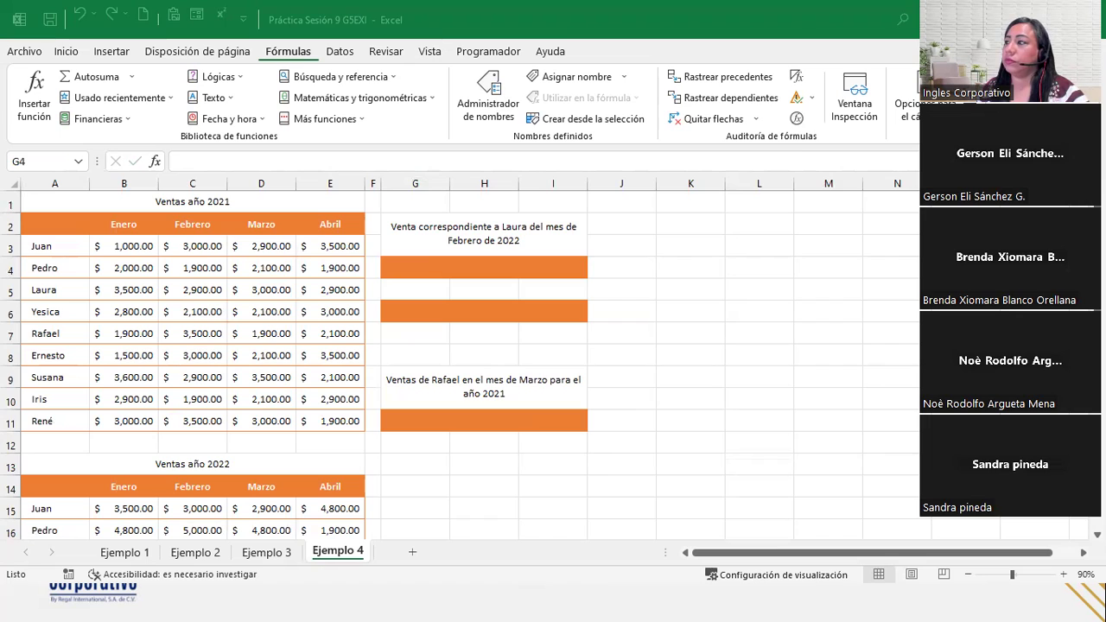
pyautogui.click(506, 269)
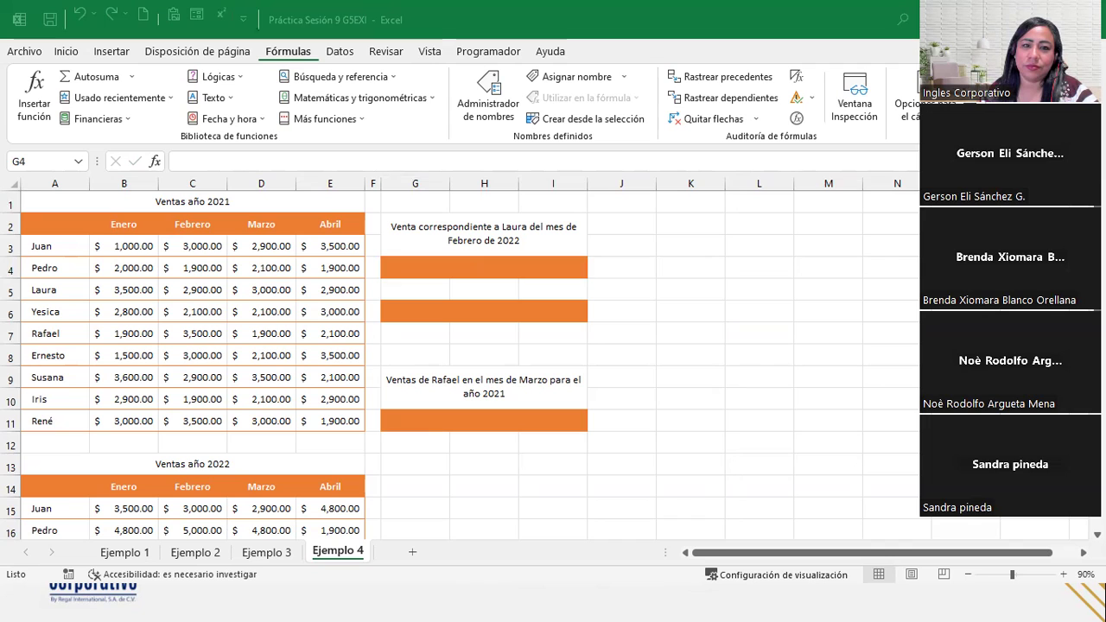
pyautogui.click(441, 277)
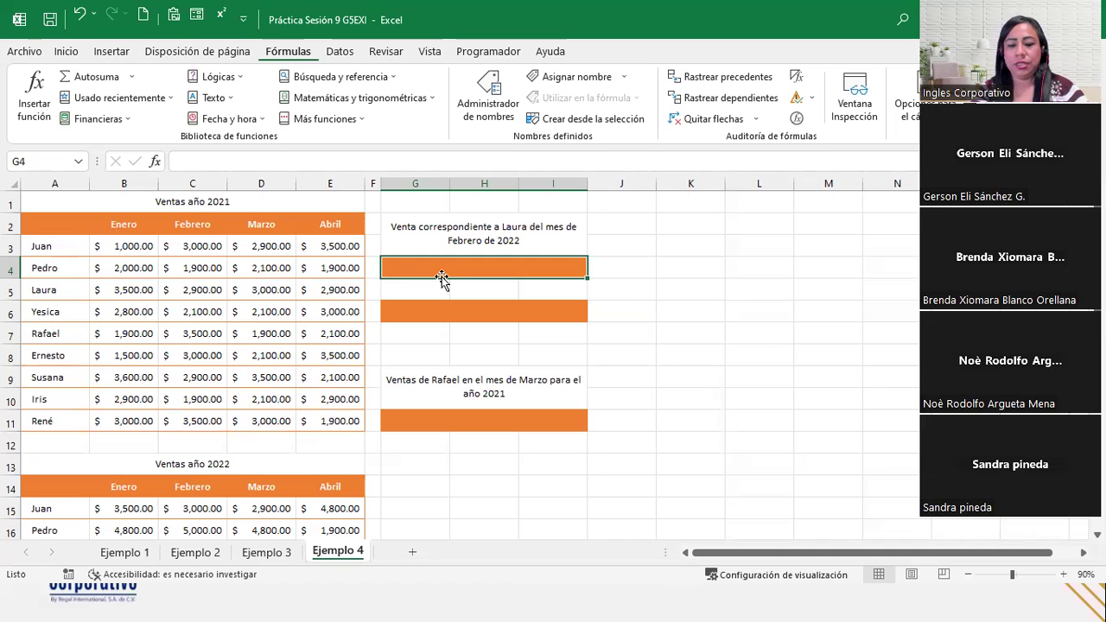
# In G4, start an INDICE formula using the Ventas año 2022 range B15:E23 as the array.
pyautogui.write('ind')
pyautogui.press('BackSpace')
pyautogui.press('BackSpace')
pyautogui.press('BackSpace')
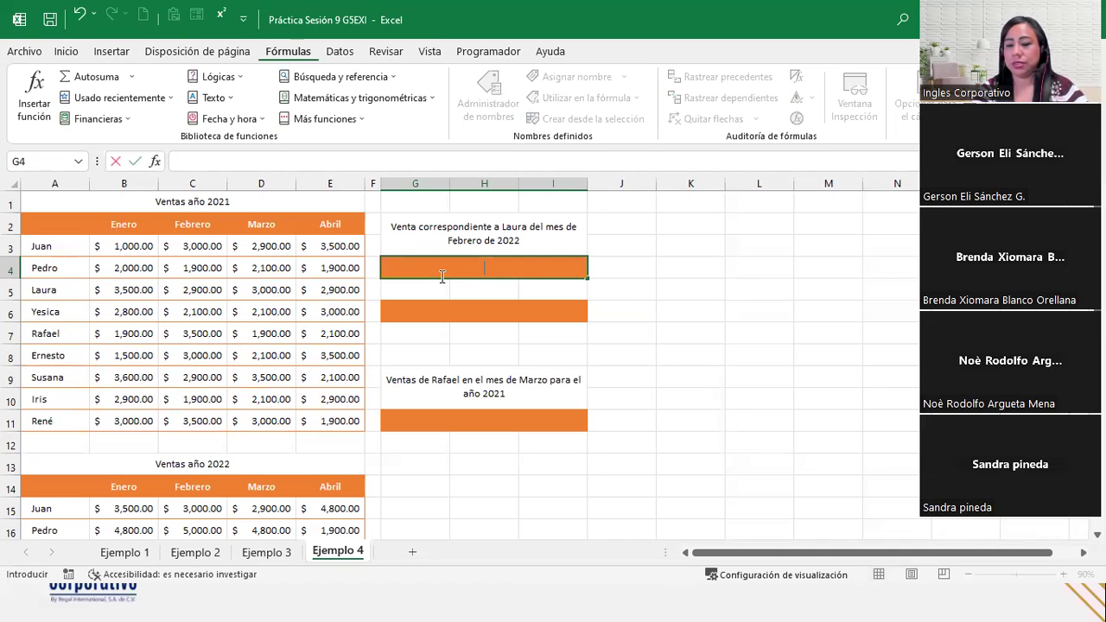
pyautogui.write('=indi')
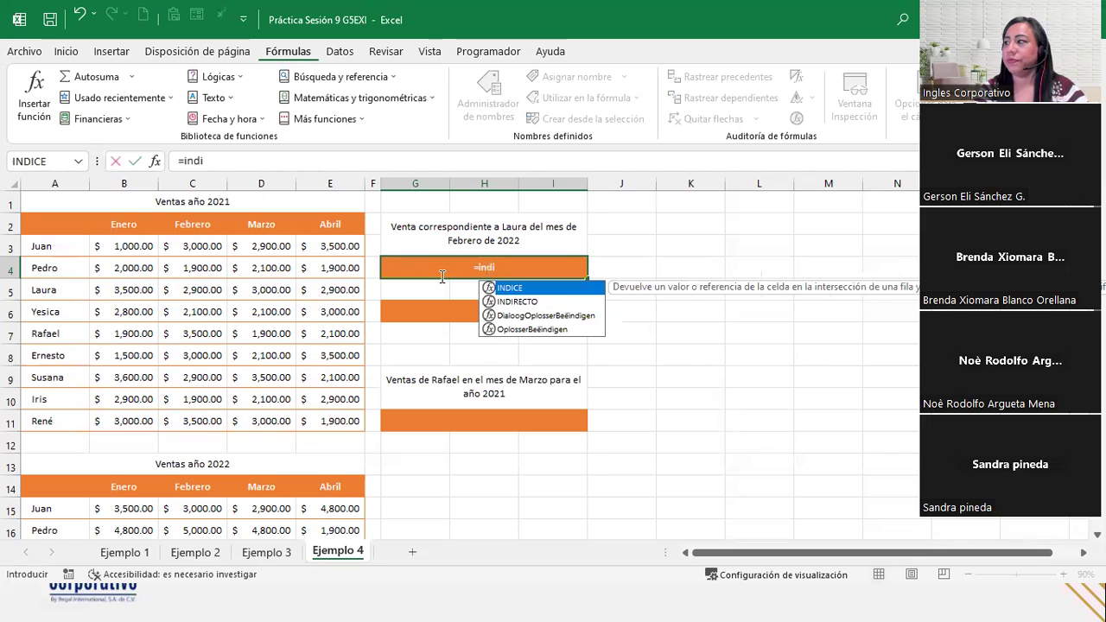
pyautogui.press('Tab')
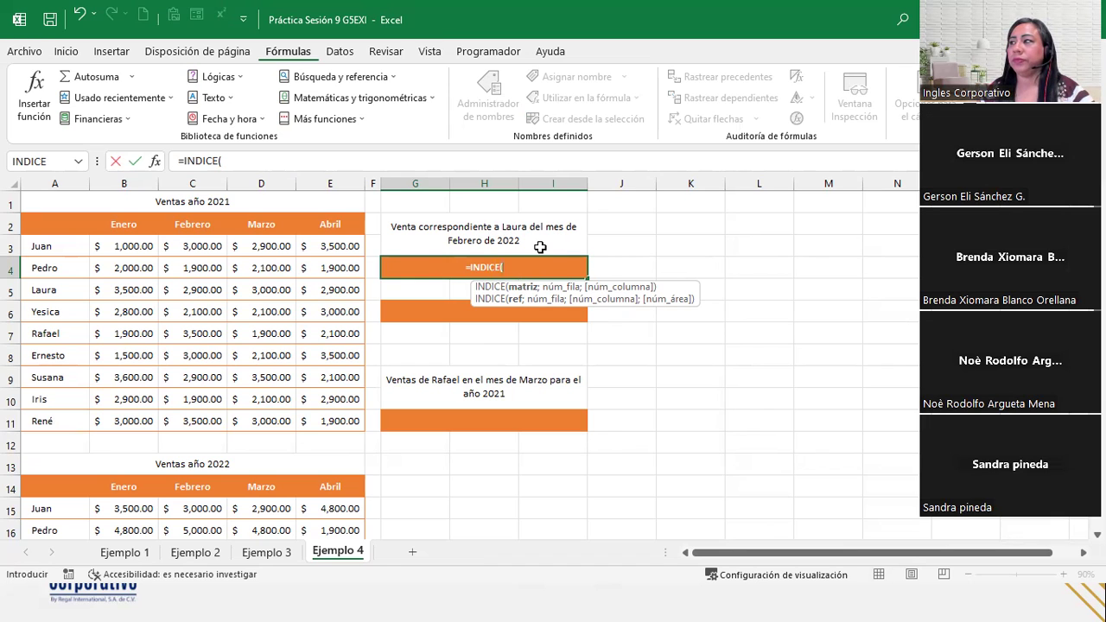
pyautogui.scroll(-3, 277, 383)
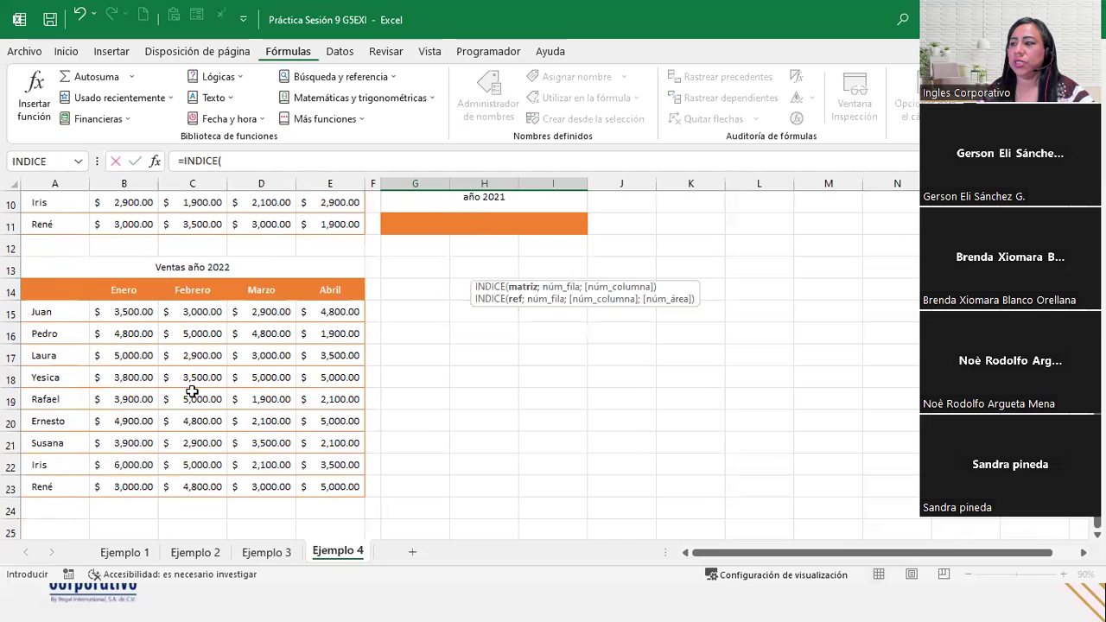
pyautogui.moveTo(106, 314); pyautogui.dragTo(321, 484)
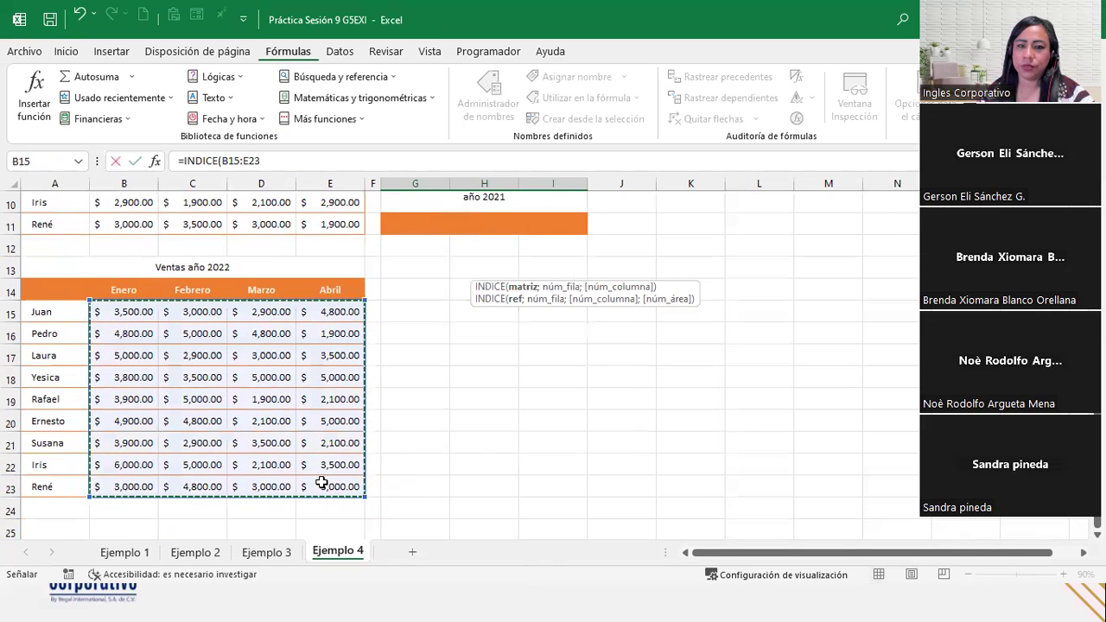
# Finish it as =INDICE(B15:E23;3;2) so G4 shows Laura's Febrero 2022 sale, $ 2,900.00.
pyautogui.scroll(3, 531, 259)
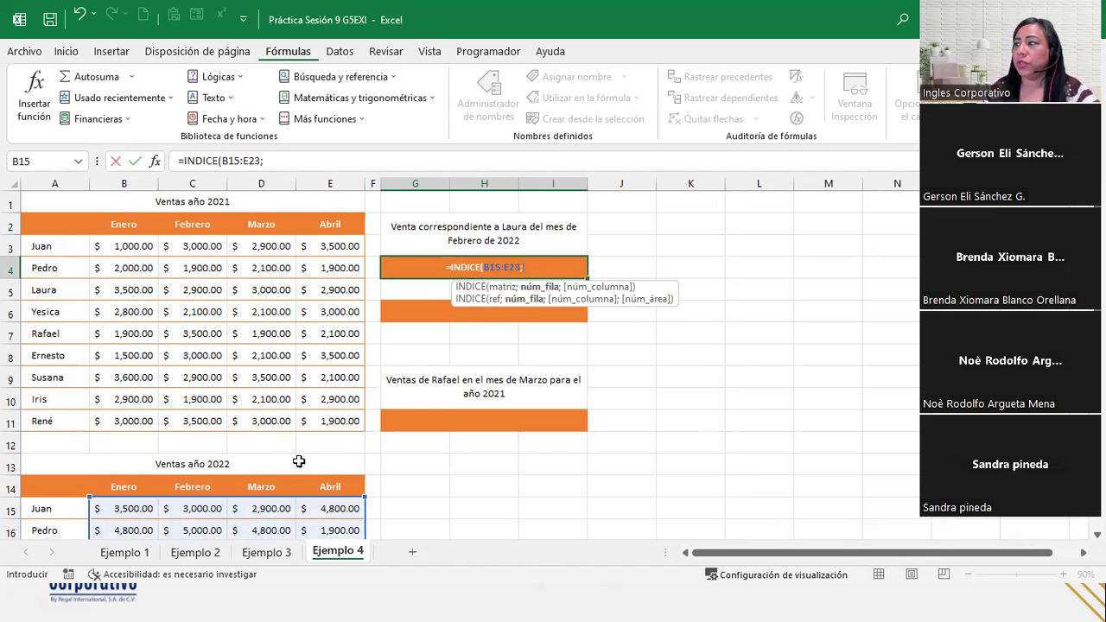
pyautogui.scroll(-2, 260, 405)
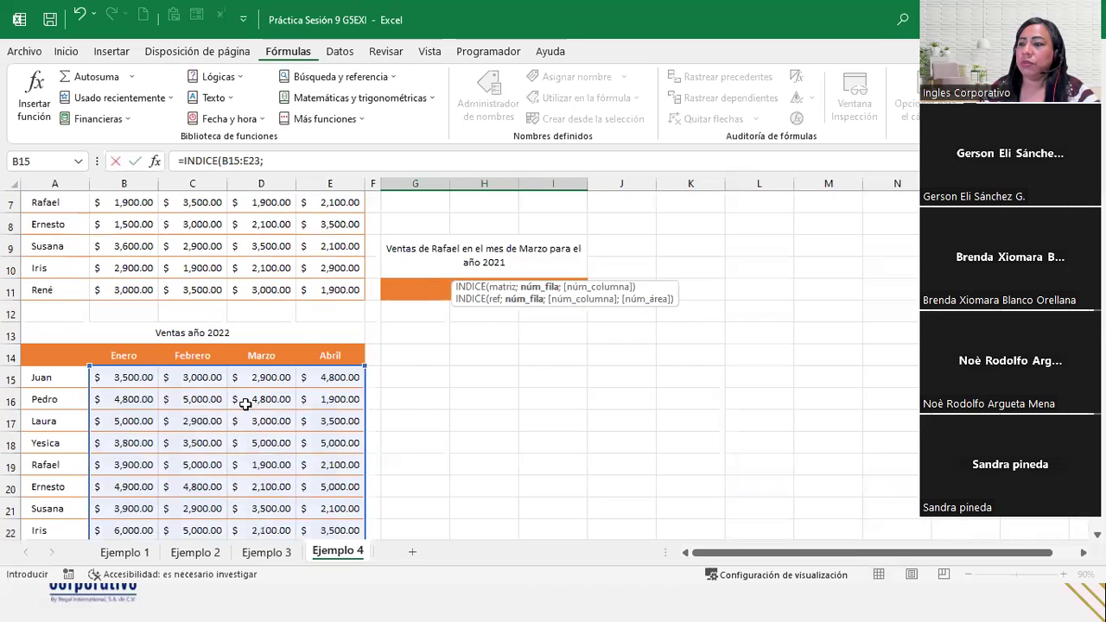
pyautogui.scroll(-1, 92, 402)
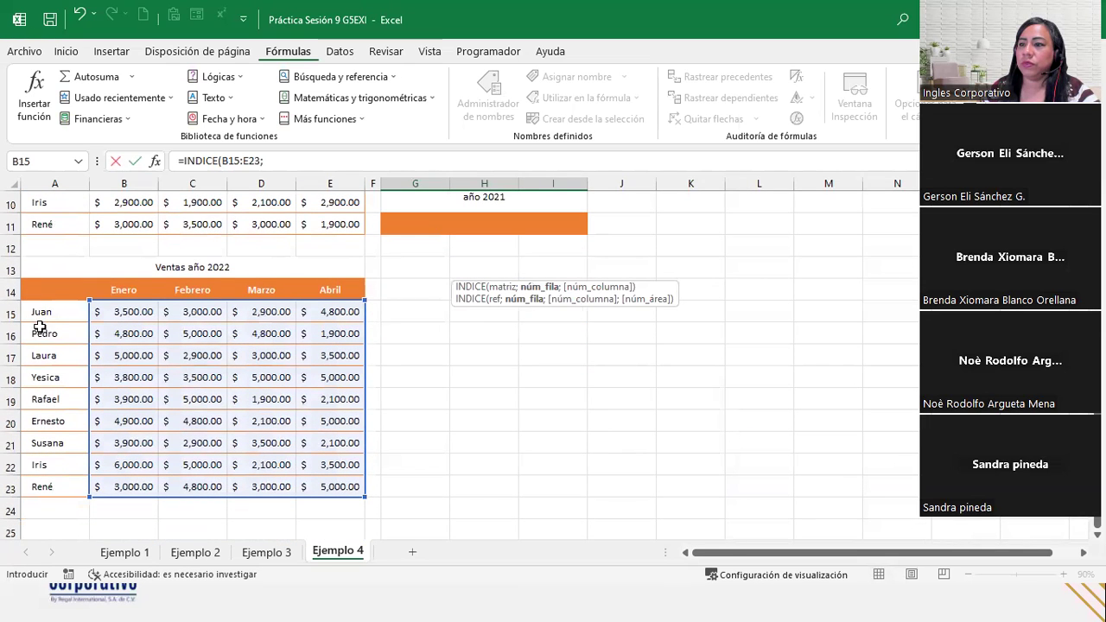
pyautogui.scroll(2, 415, 251)
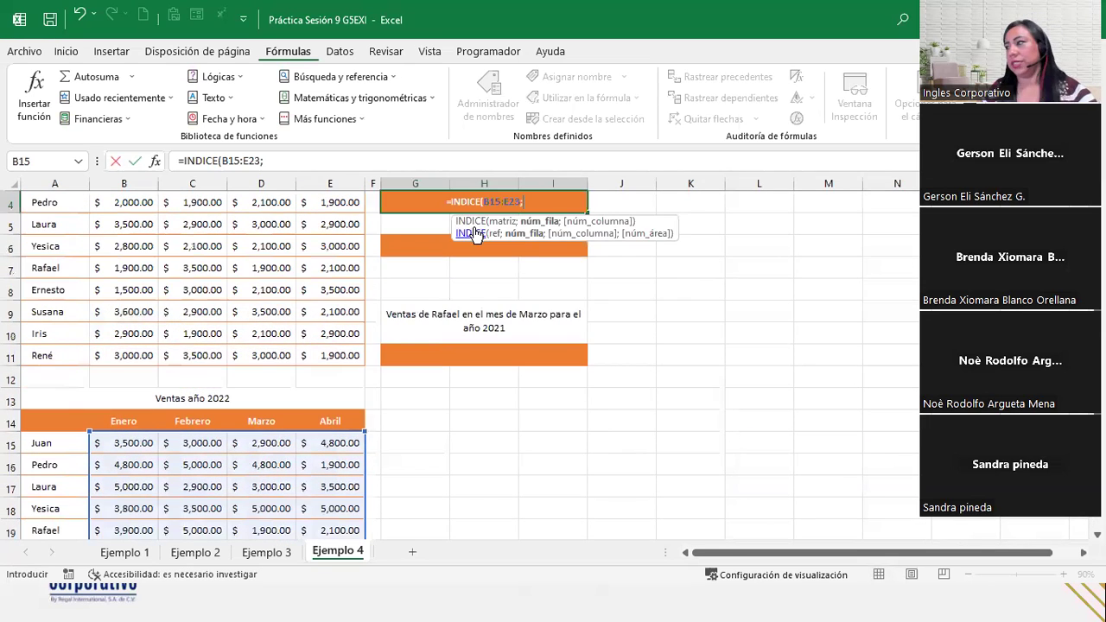
pyautogui.write('3')
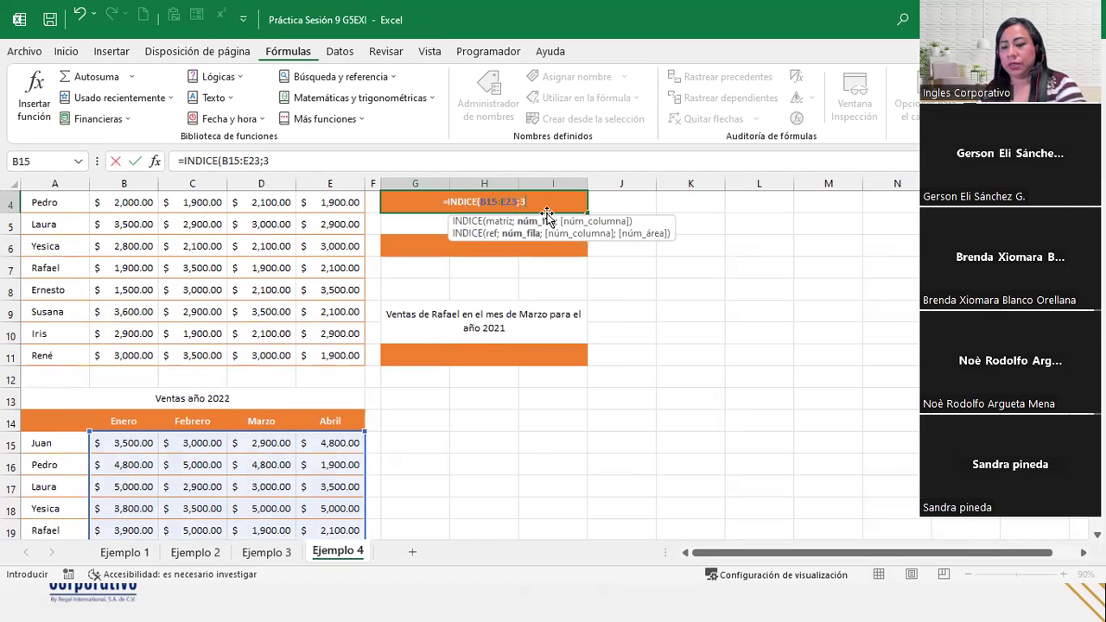
pyautogui.write(';')
pyautogui.scroll(1, 531, 223)
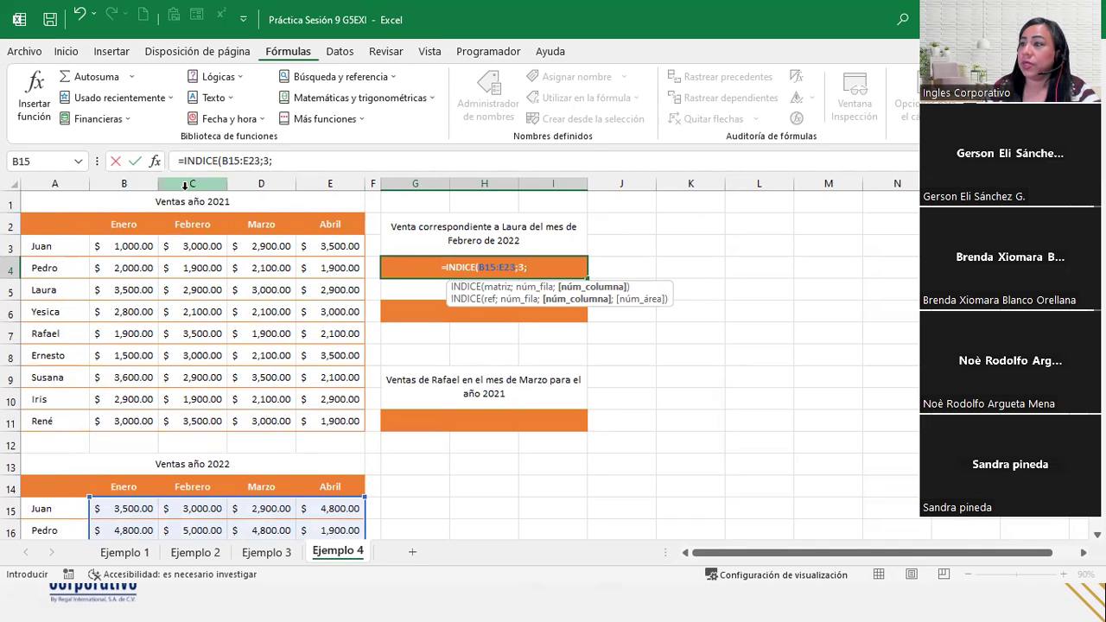
pyautogui.write('2')
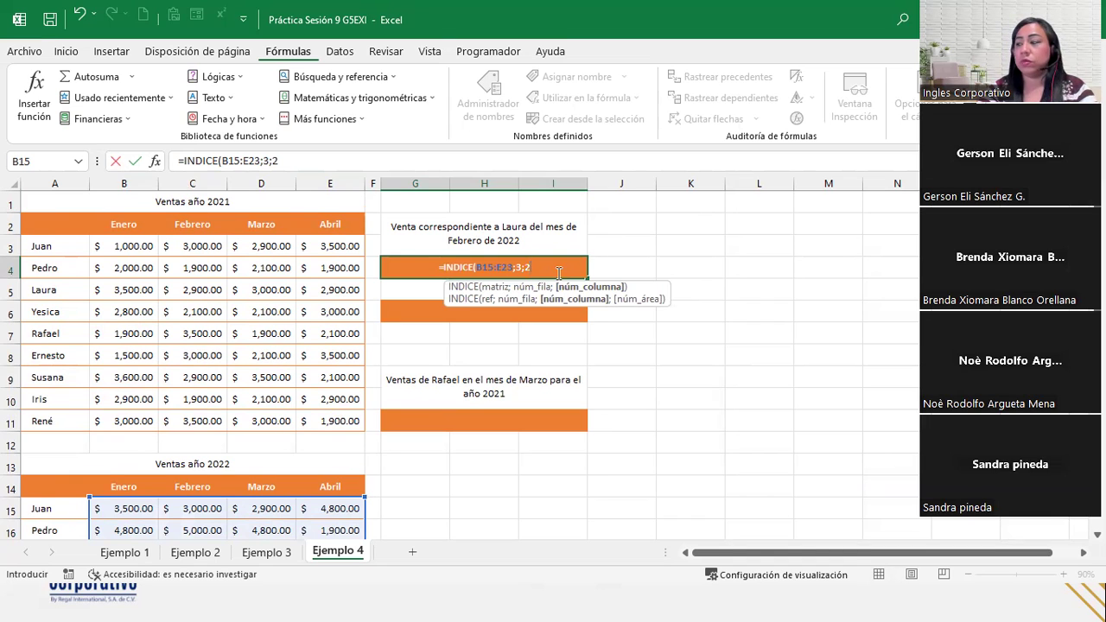
pyautogui.write(')')
pyautogui.press('Return')
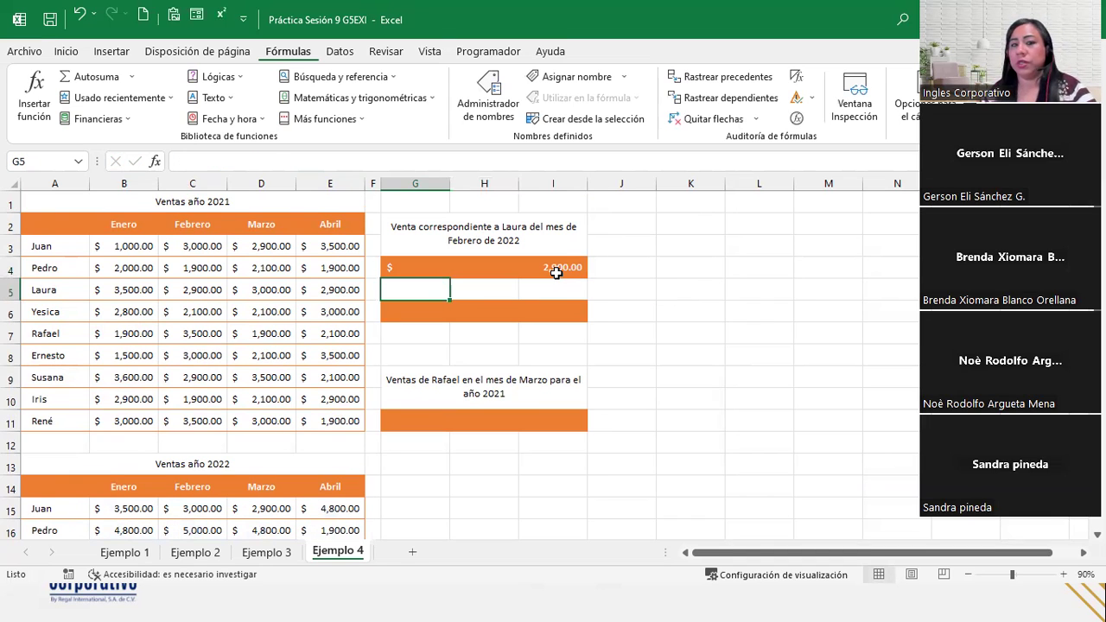
pyautogui.click(557, 273)
pyautogui.click(544, 311)
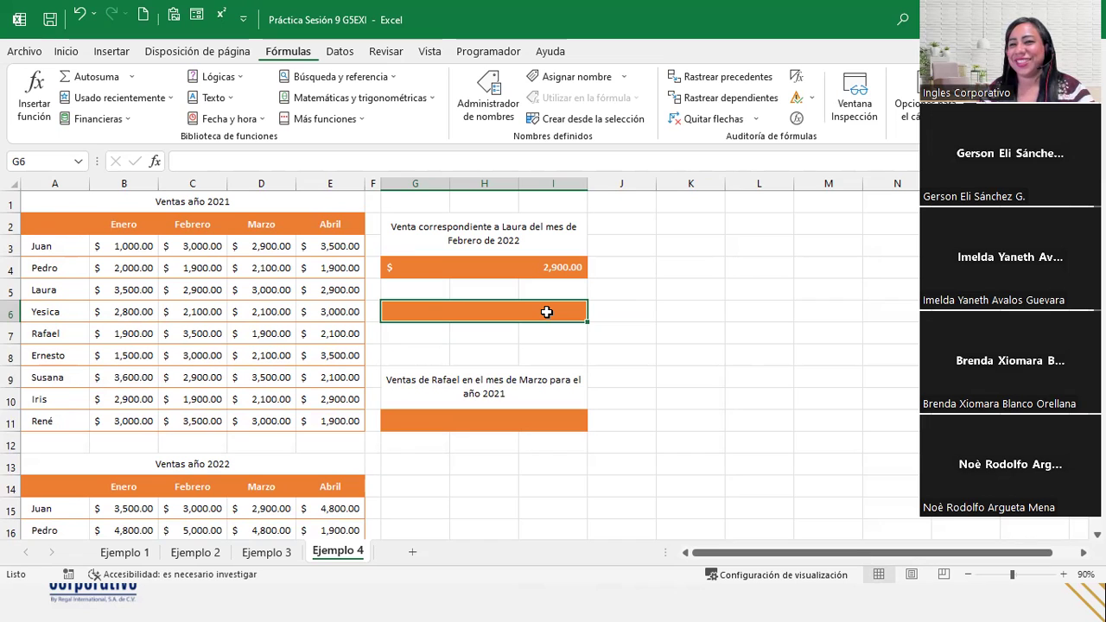
# In G6, type =INDICE((B3:E11;B15:E23); with the 2021 and 2022 sales ranges as two areas.
pyautogui.write('=')
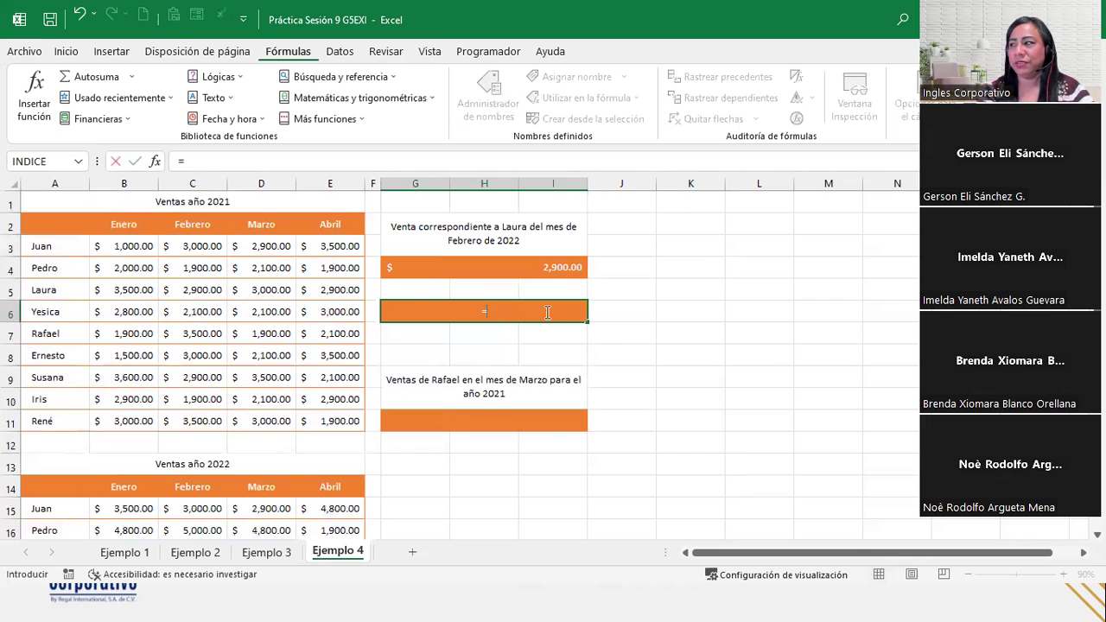
pyautogui.write('indic')
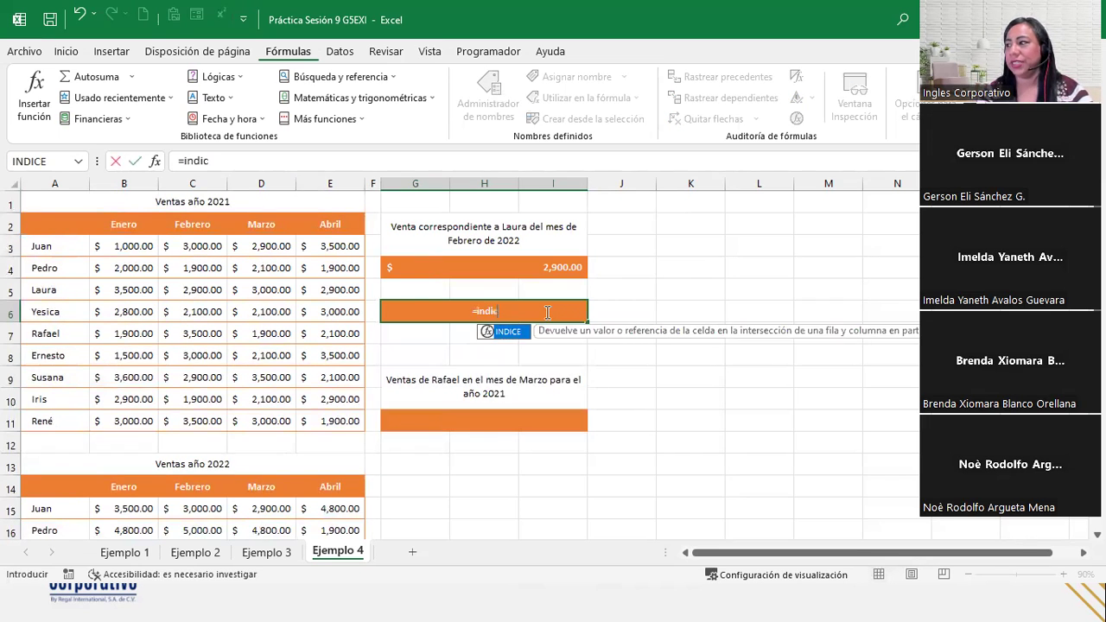
pyautogui.press('Tab')
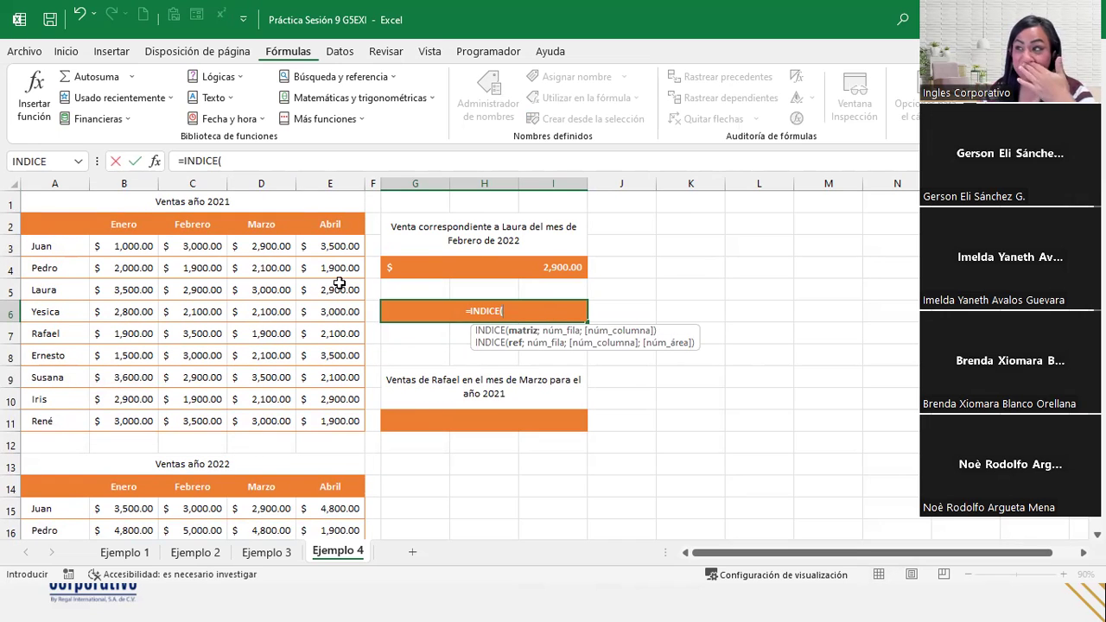
pyautogui.moveTo(105, 246); pyautogui.dragTo(320, 415)
pyautogui.write(';')
pyautogui.moveTo(130, 509)
pyautogui.mouseDown()
pyautogui.moveTo(329, 498)
pyautogui.moveTo(333, 511)
pyautogui.mouseUp()
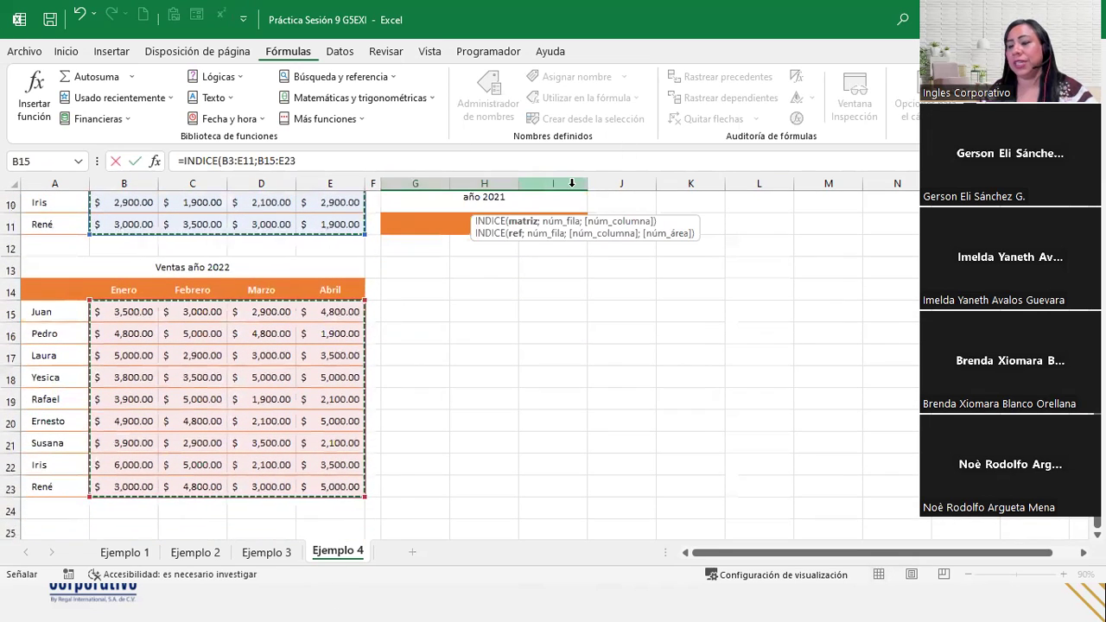
pyautogui.write(';')
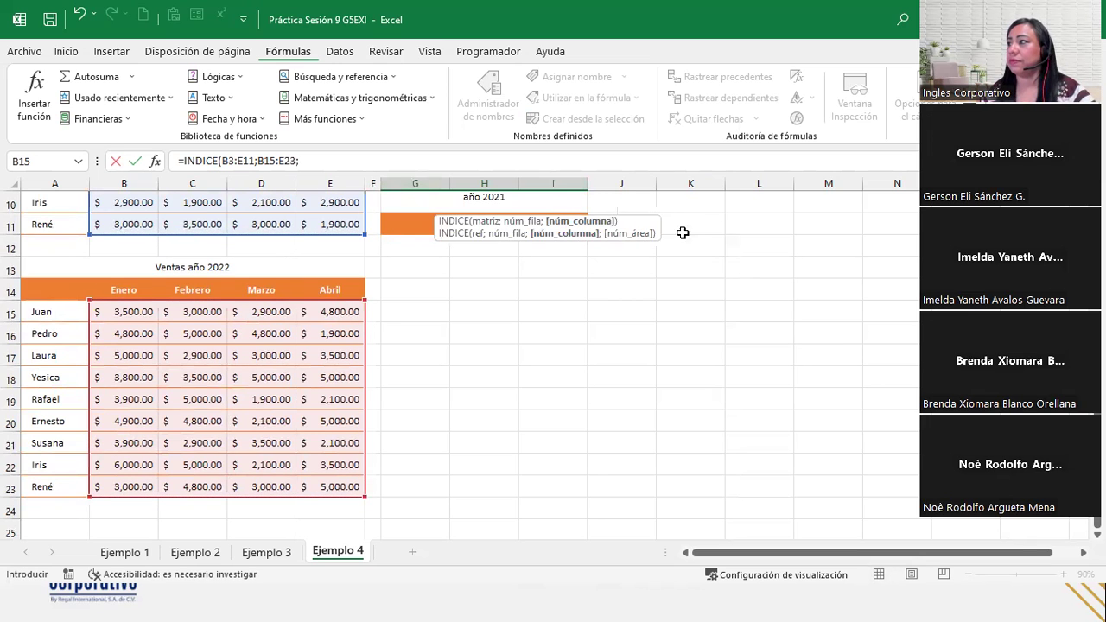
pyautogui.scroll(3, 653, 263)
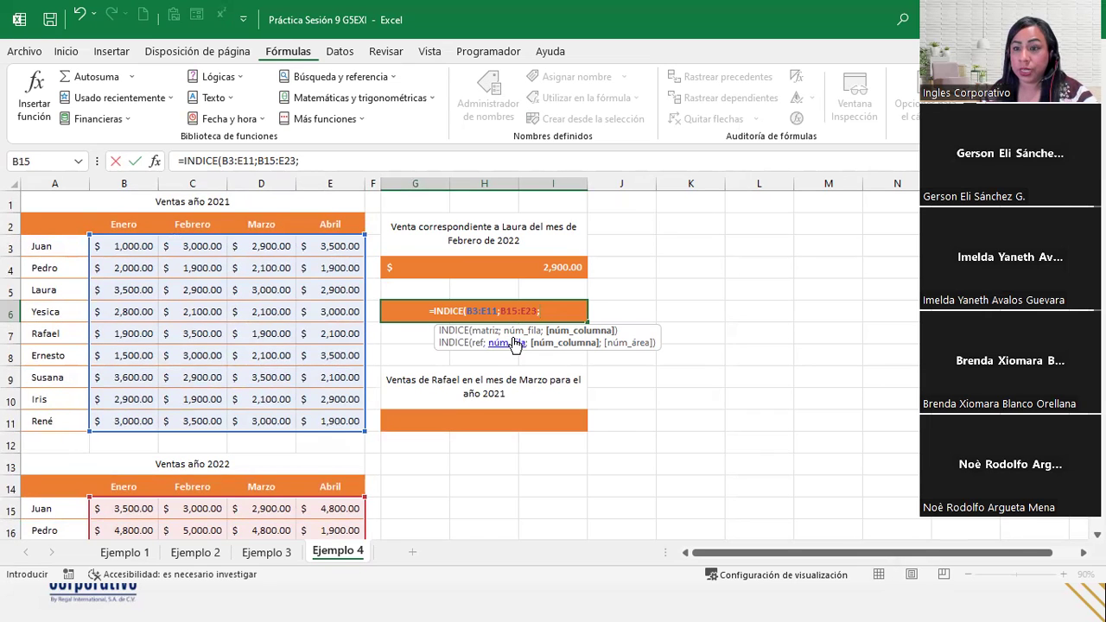
pyautogui.click(466, 311)
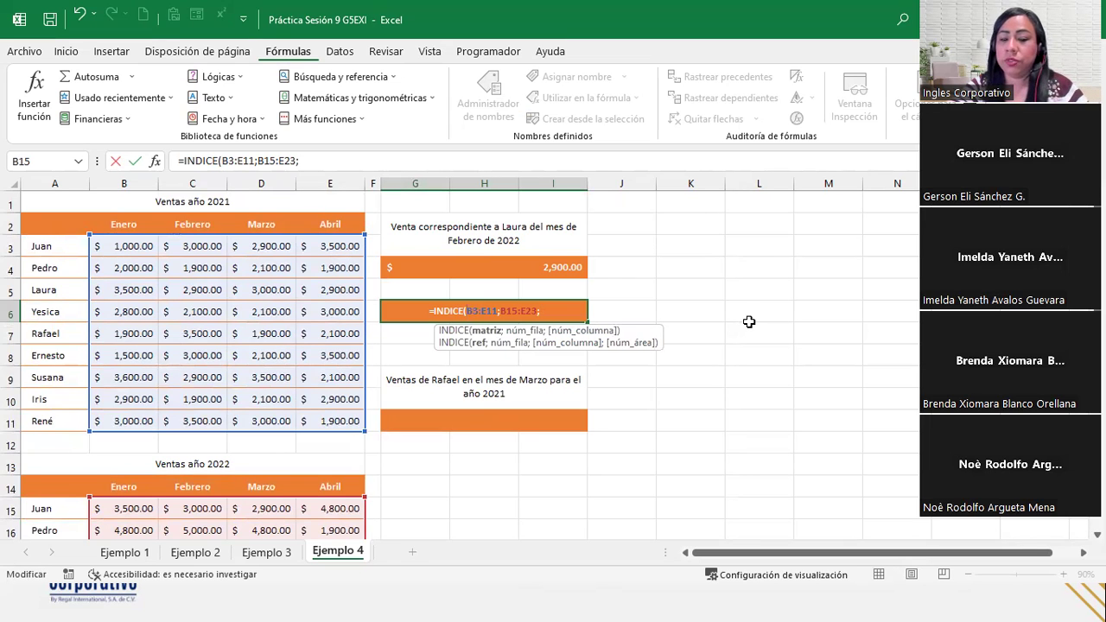
pyautogui.write('(')
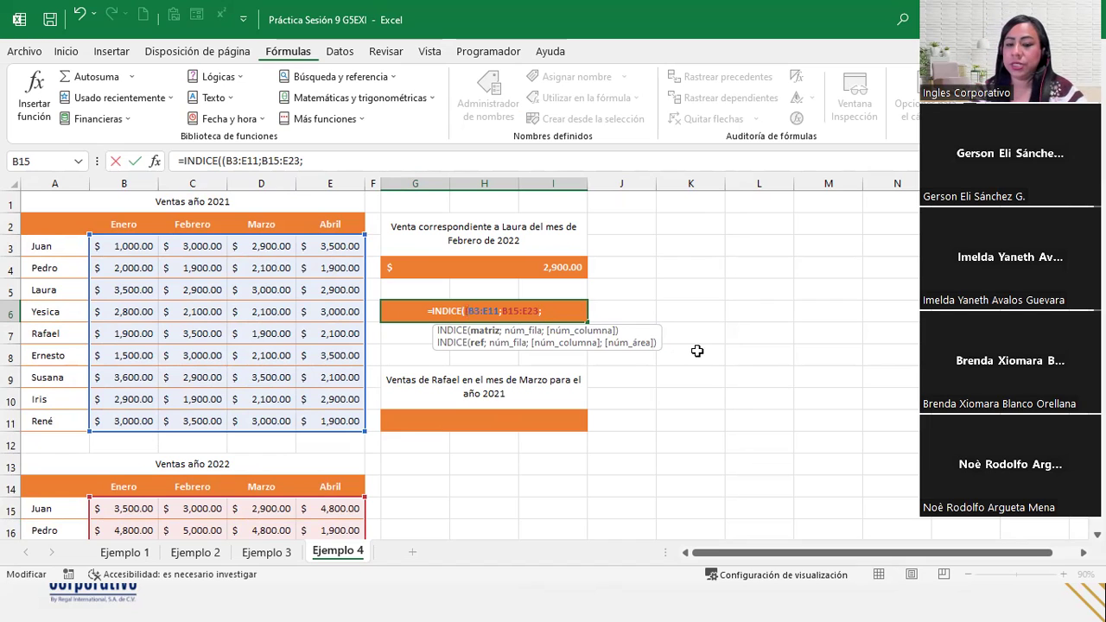
pyautogui.write(')')
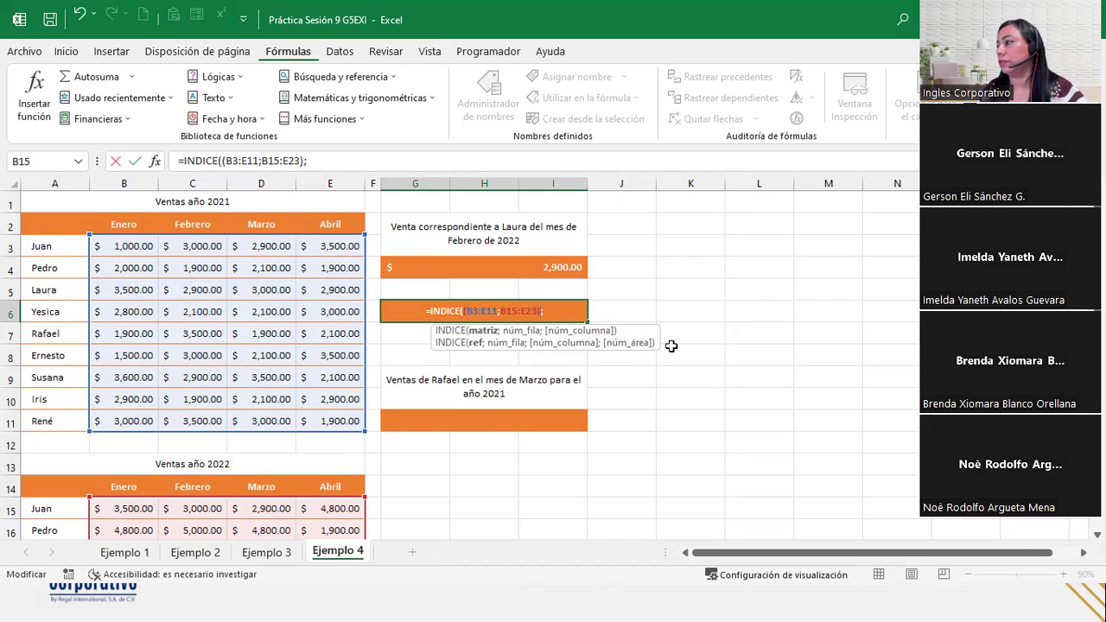
pyautogui.click(552, 312)
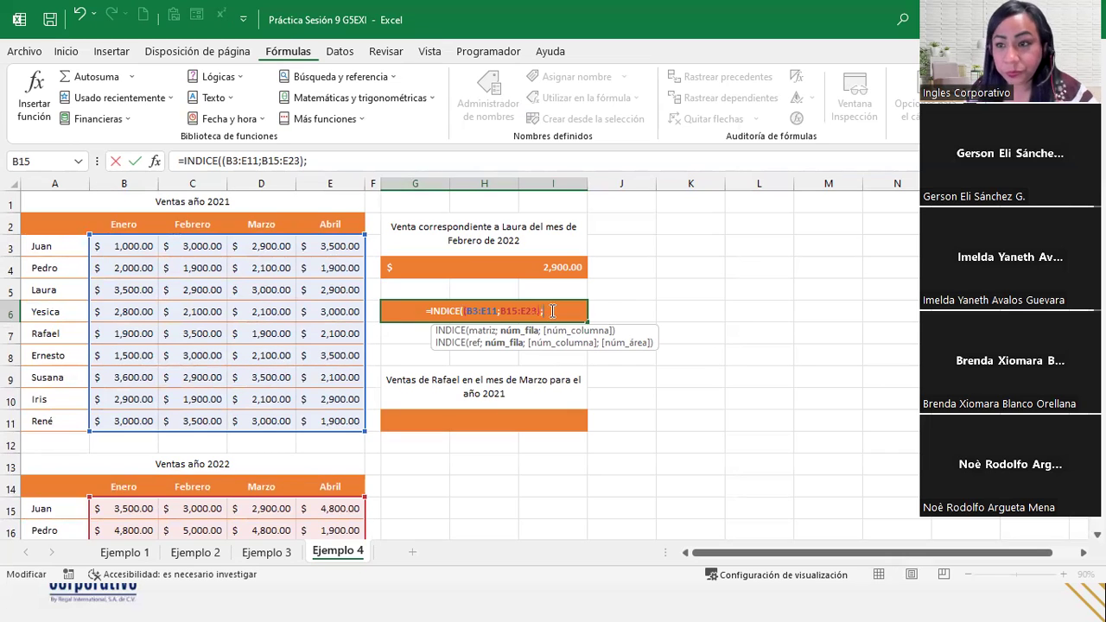
# Add row 3, column 2 and area 2 so G6 reads =INDICE((B3:E11;B15:E23);3;2;2).
pyautogui.write('3;')
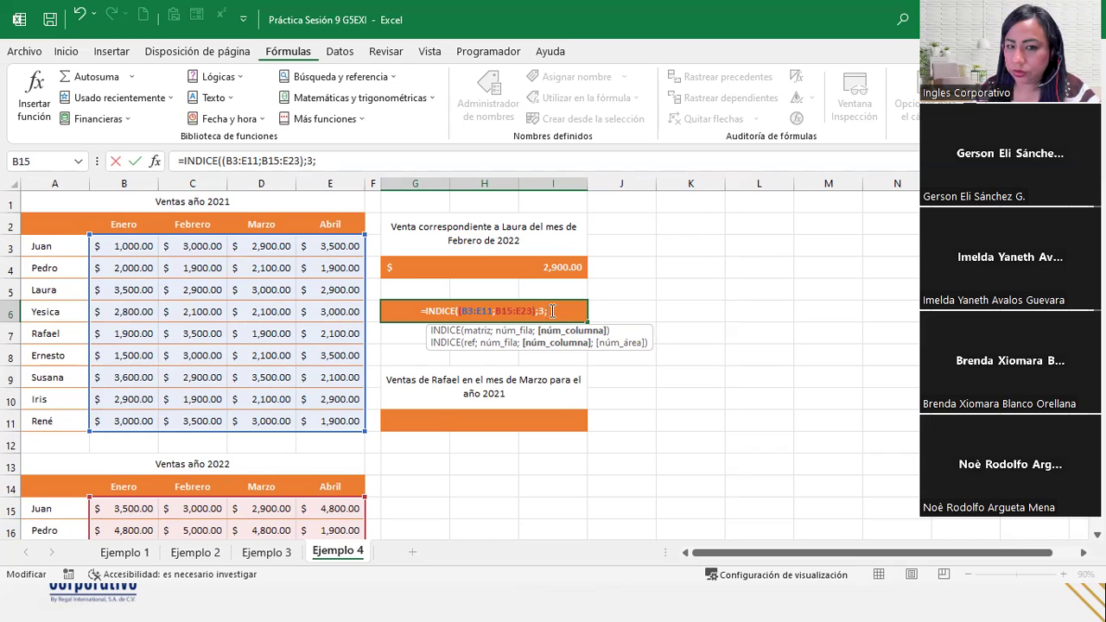
pyautogui.write('2')
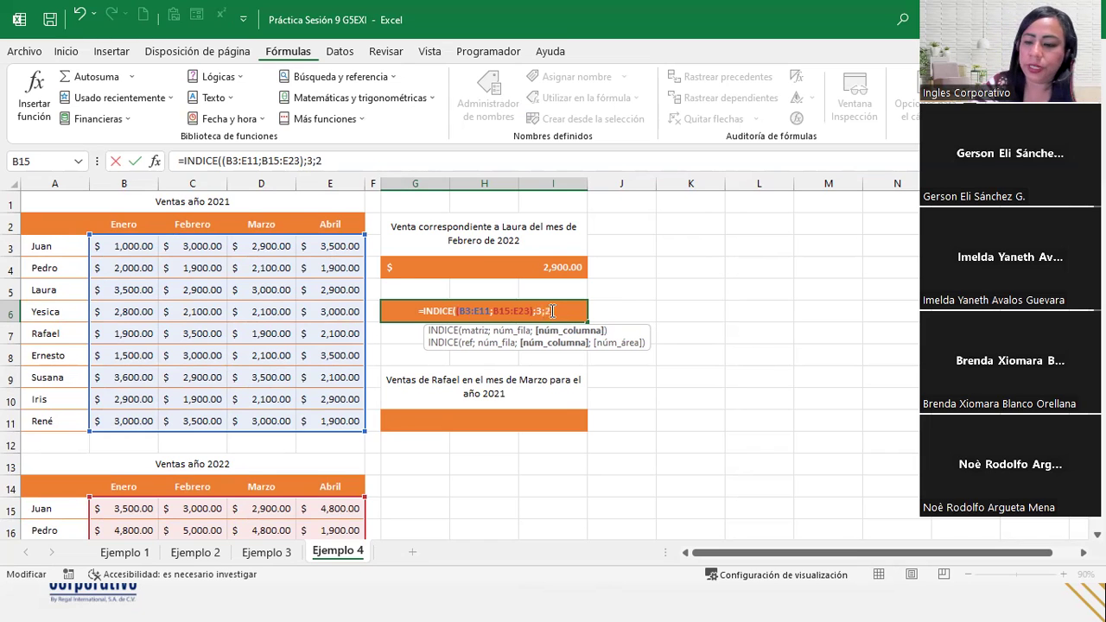
pyautogui.write(';')
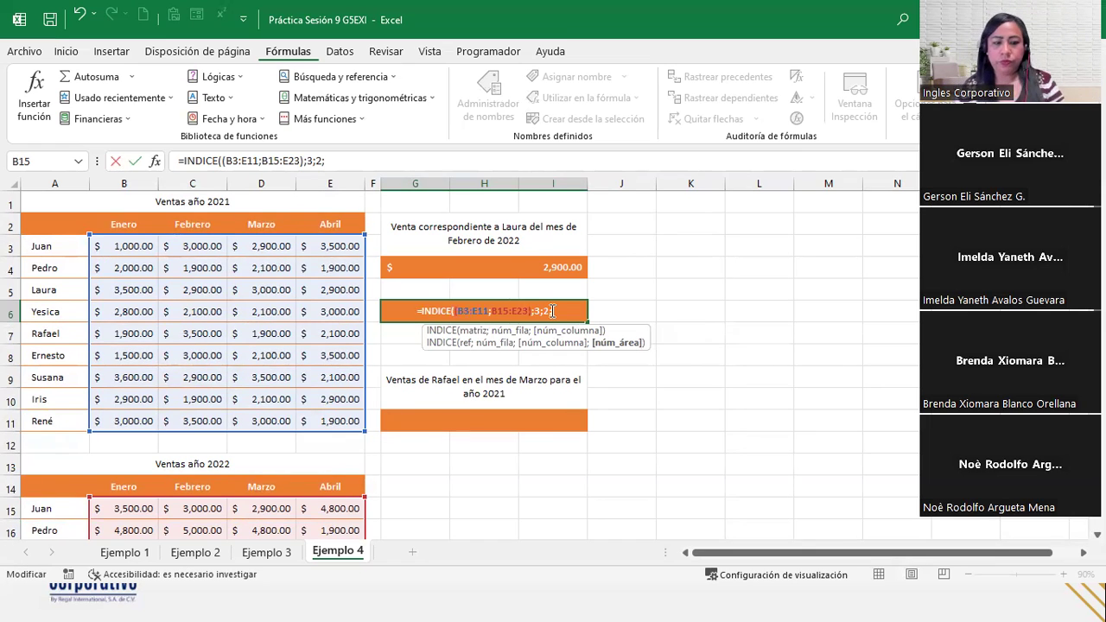
pyautogui.write('2')
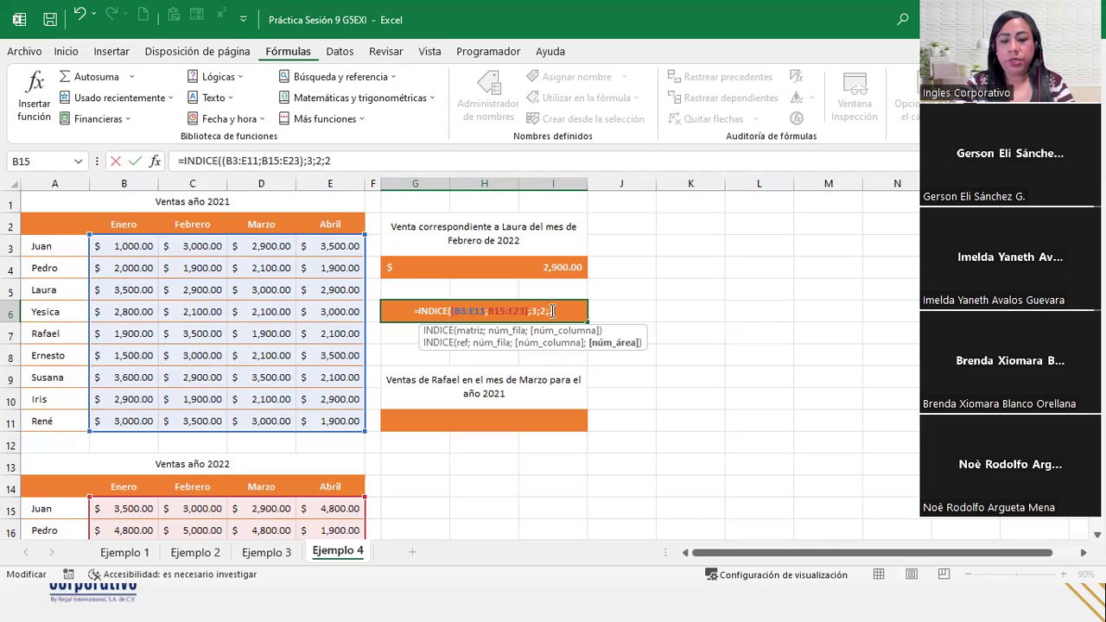
pyautogui.write(')')
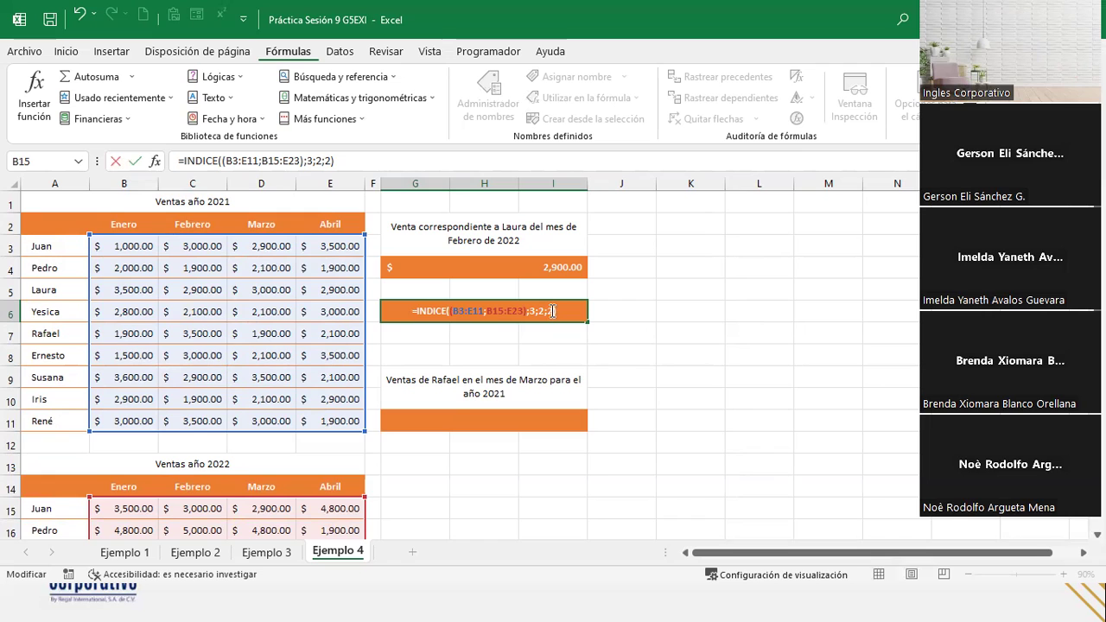
# Commit the two-area INDICE formula so G6 displays $ 2,900.00.
pyautogui.press('Return')
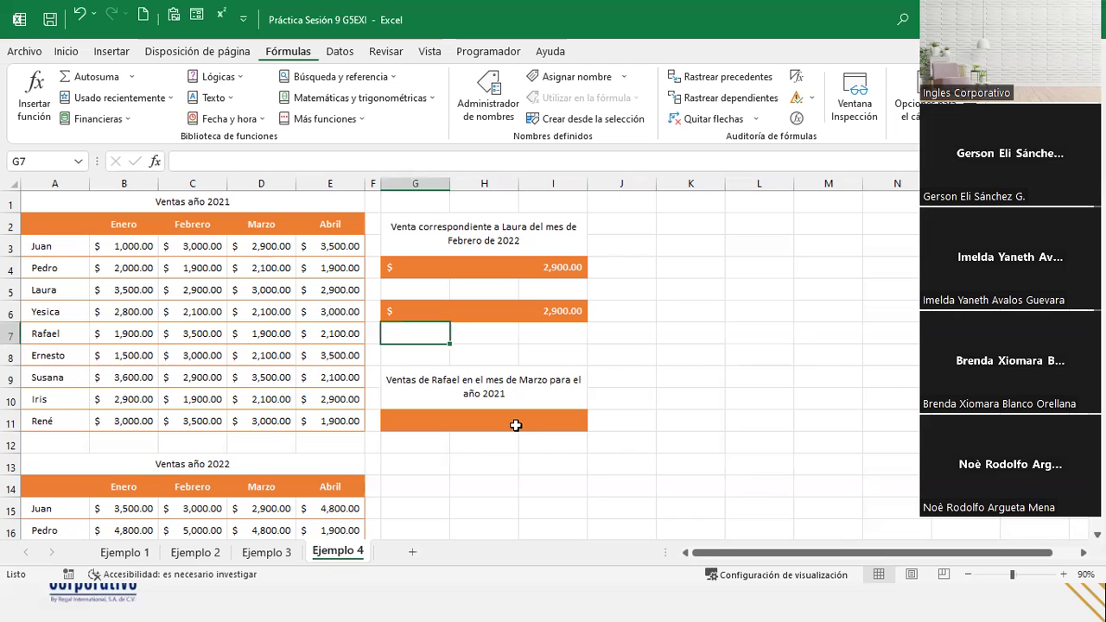
# In G11, enter =INDICE((B3:E11;B15:E23);5;3;1) for Rafael's Marzo 2021 sale.
pyautogui.press('Down')
pyautogui.press('Down')
pyautogui.press('Down')
pyautogui.write('=indic')
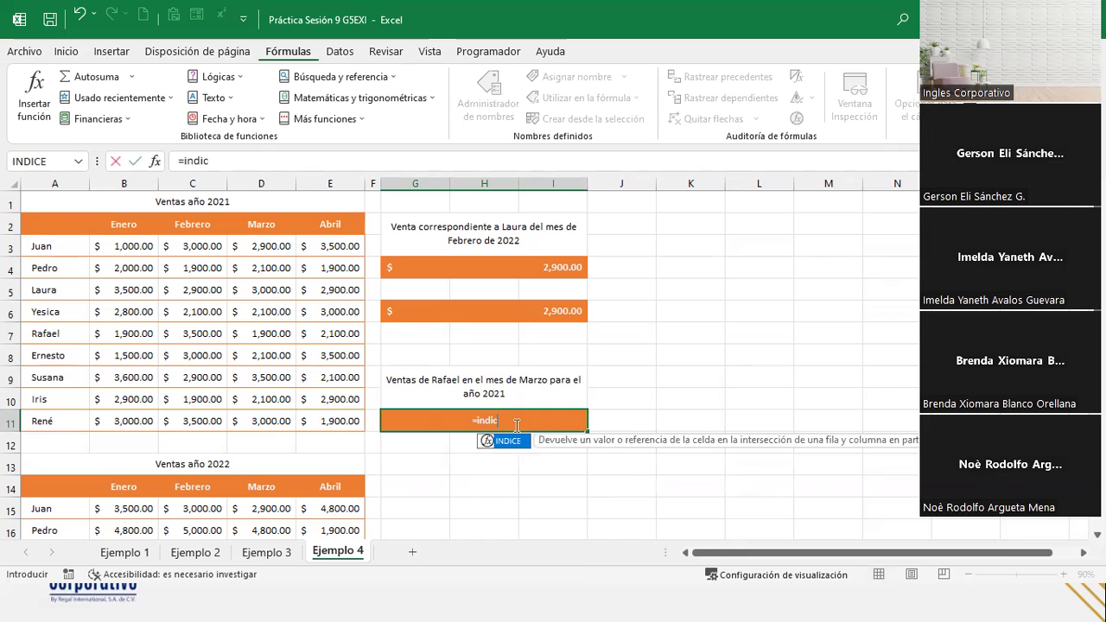
pyautogui.press('Tab')
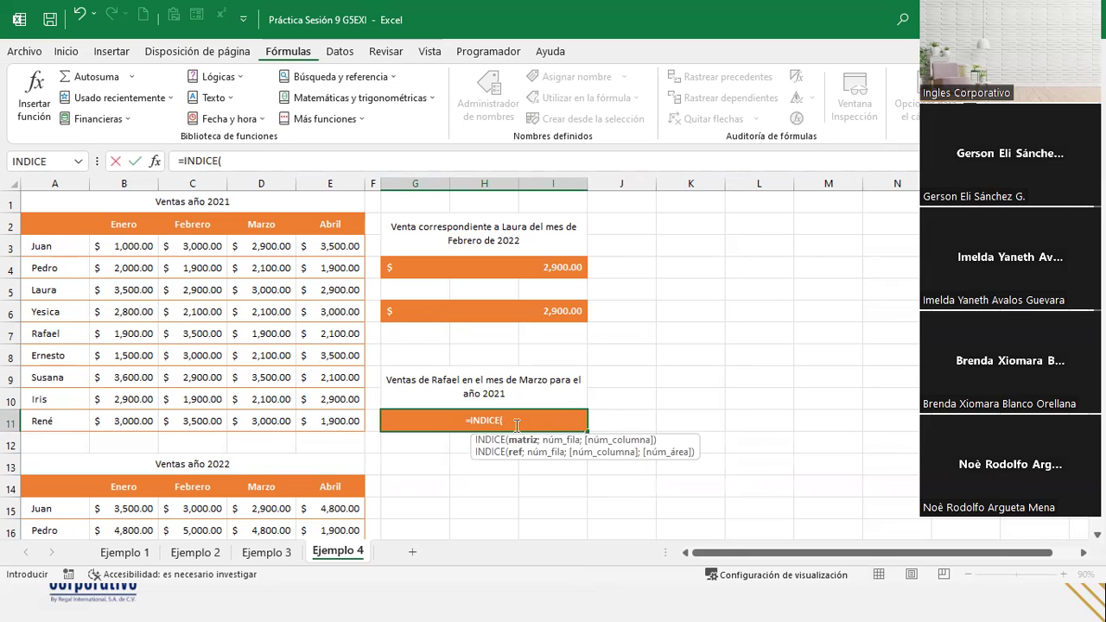
pyautogui.write('(')
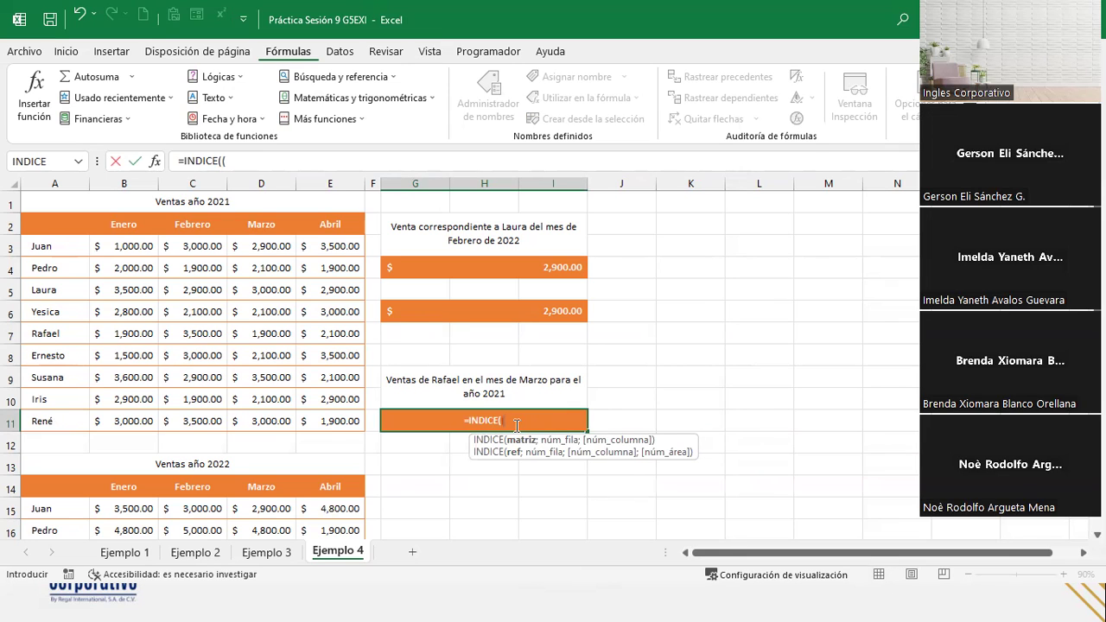
pyautogui.moveTo(114, 246); pyautogui.dragTo(320, 415)
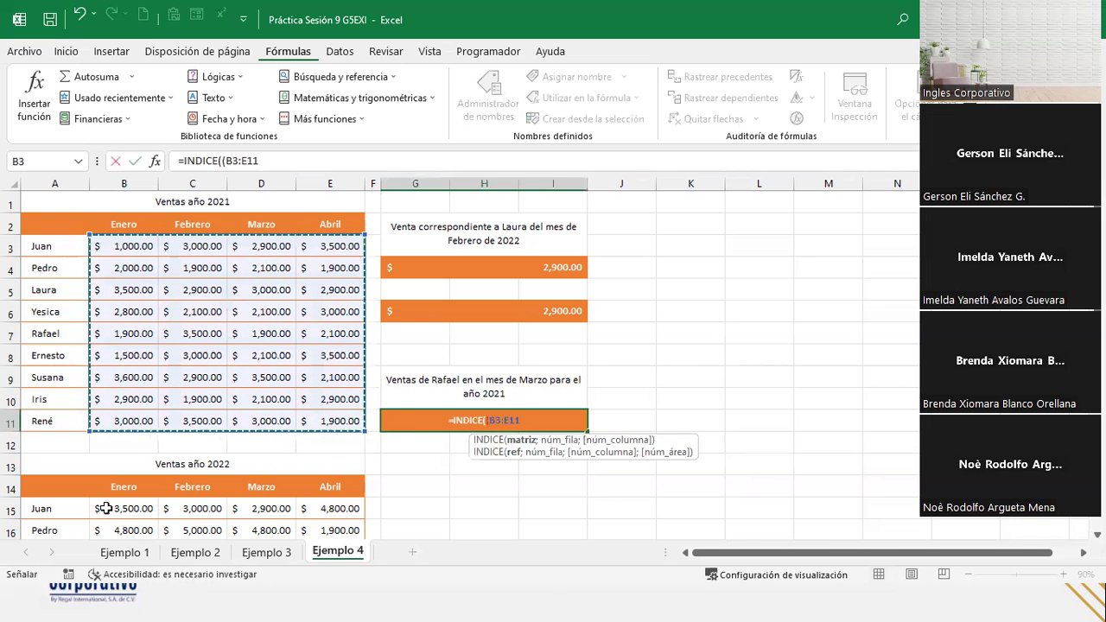
pyautogui.write(';')
pyautogui.moveTo(104, 509); pyautogui.dragTo(313, 482)
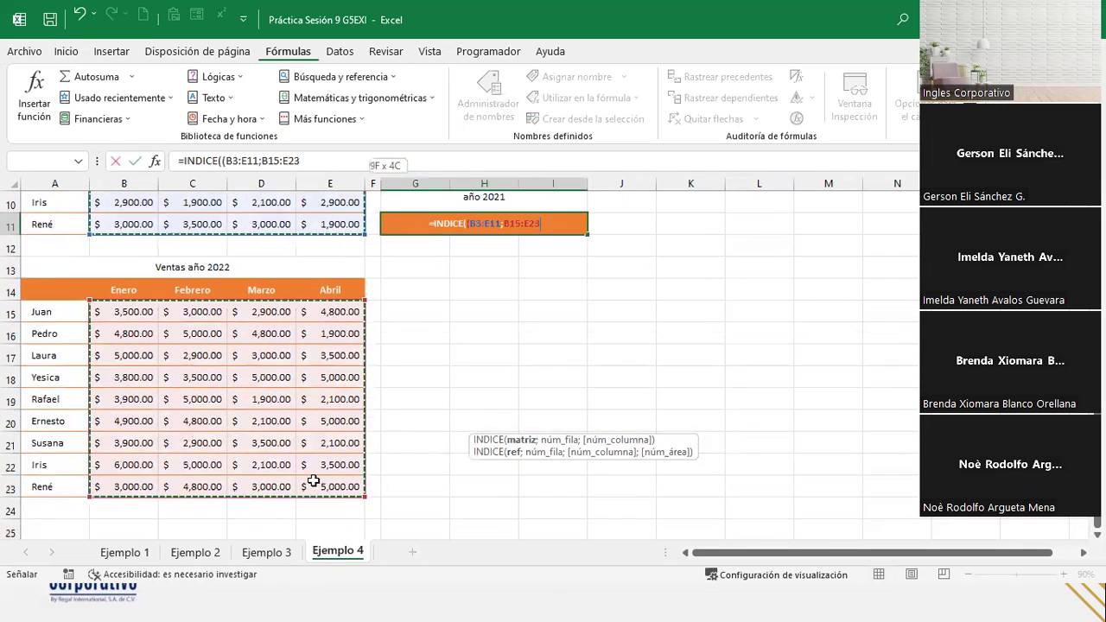
pyautogui.write(')')
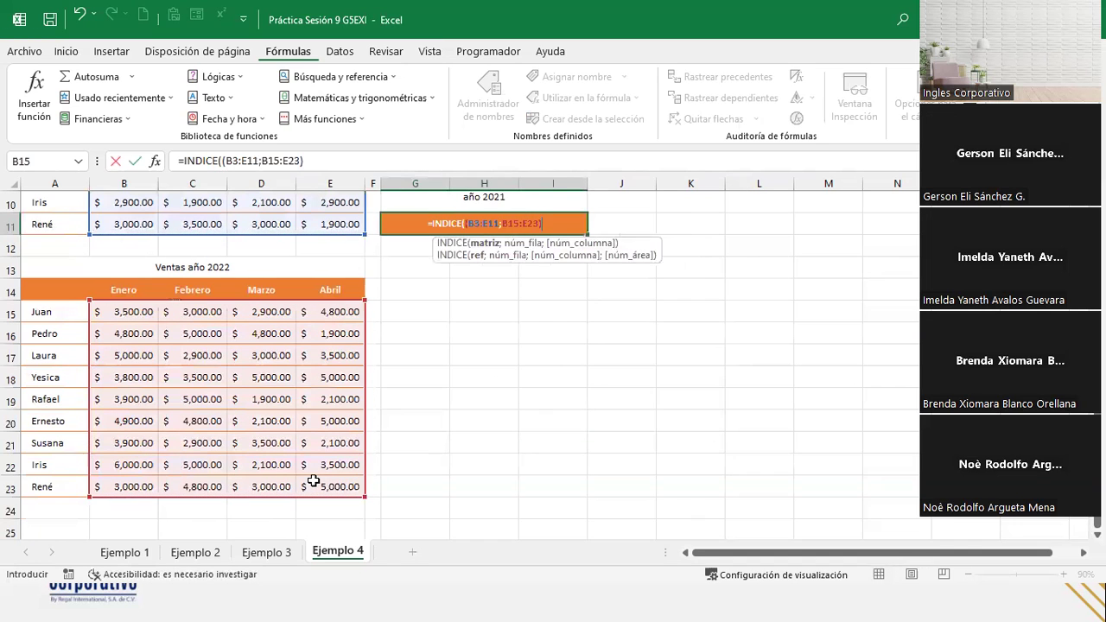
pyautogui.write(';')
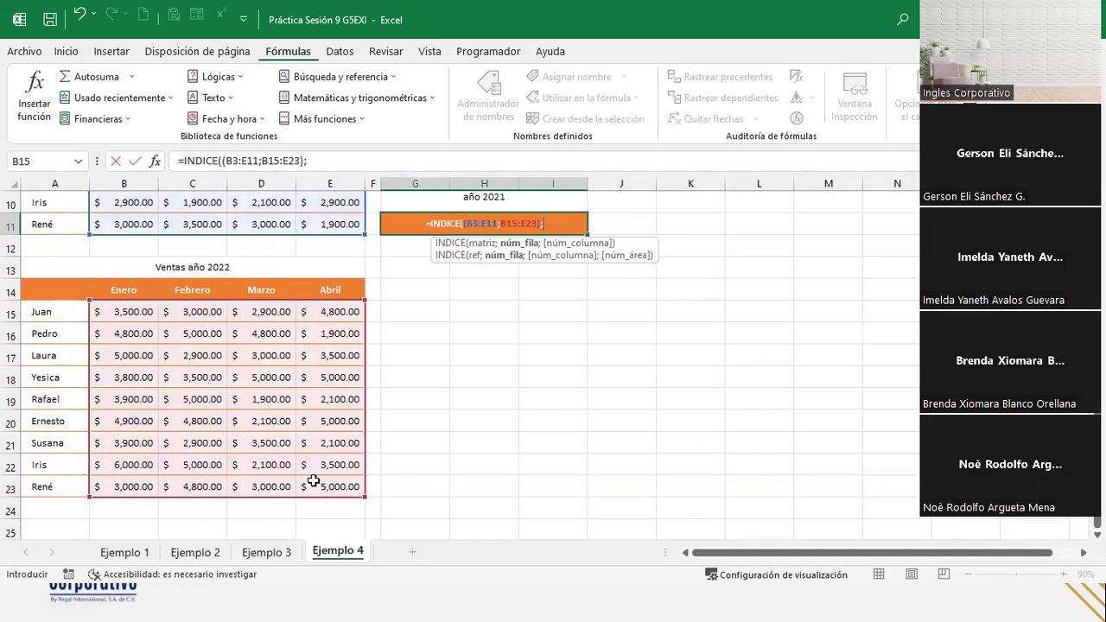
pyautogui.write('5;')
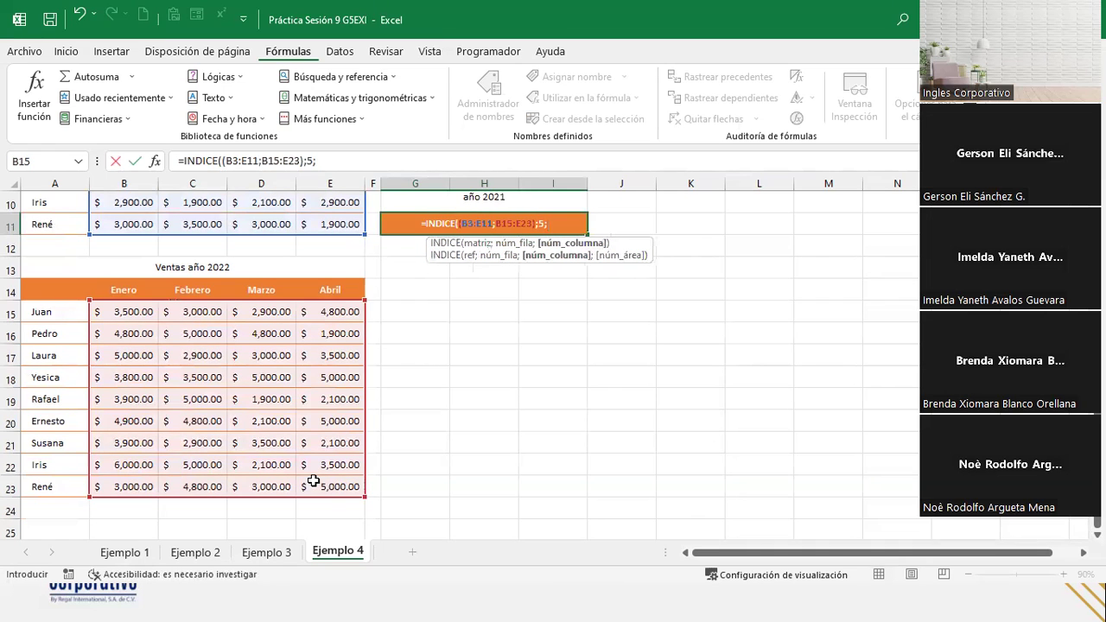
pyautogui.write('3;1)')
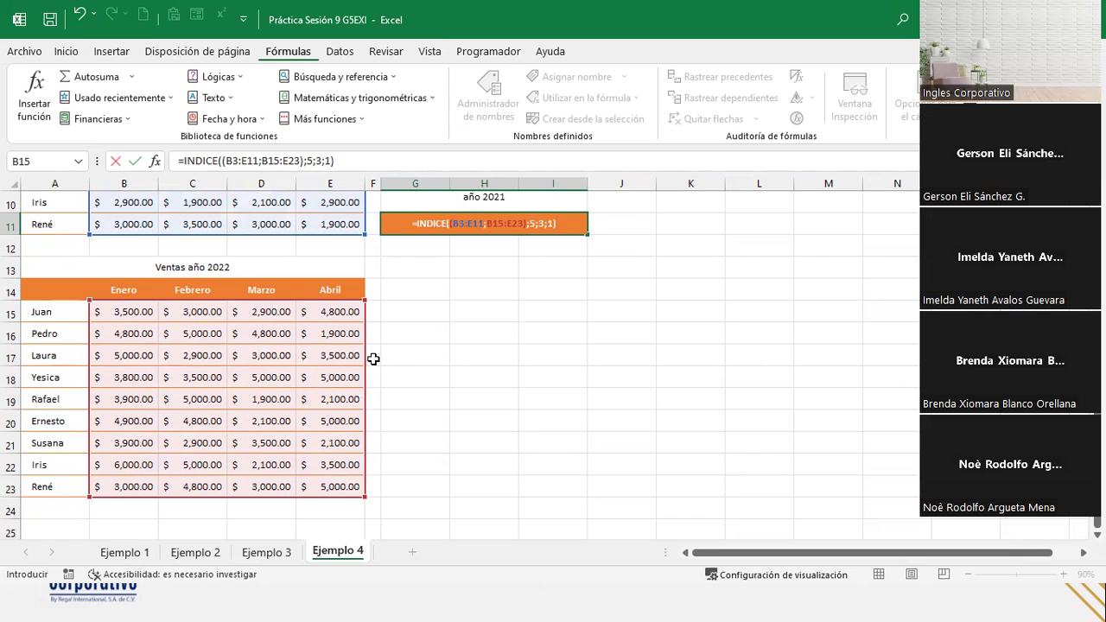
pyautogui.scroll(3, 374, 359)
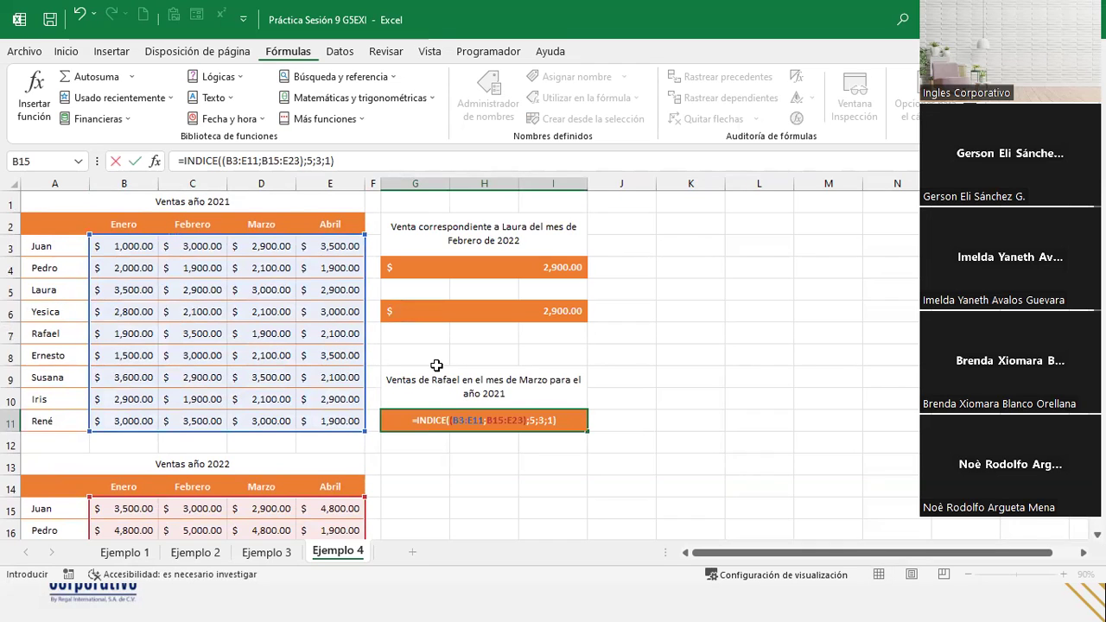
pyautogui.click(579, 425)
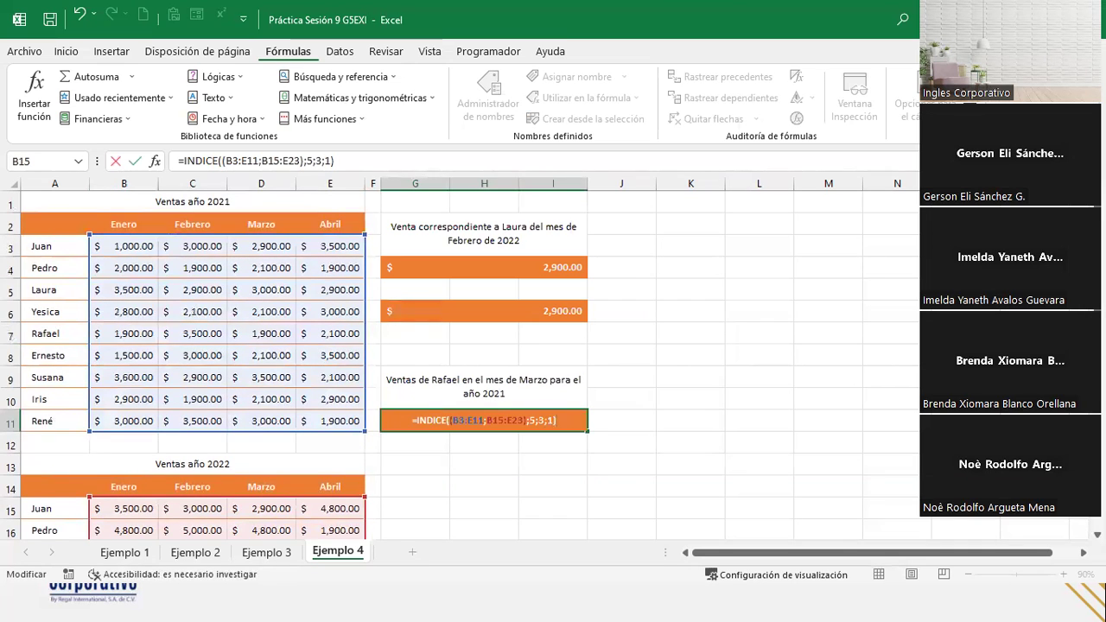
# Commit G11 to show $ 1,900.00, then switch to the Práctica Sesión 8 workbook's Ejemplo3 sheet.
pyautogui.press('Return')
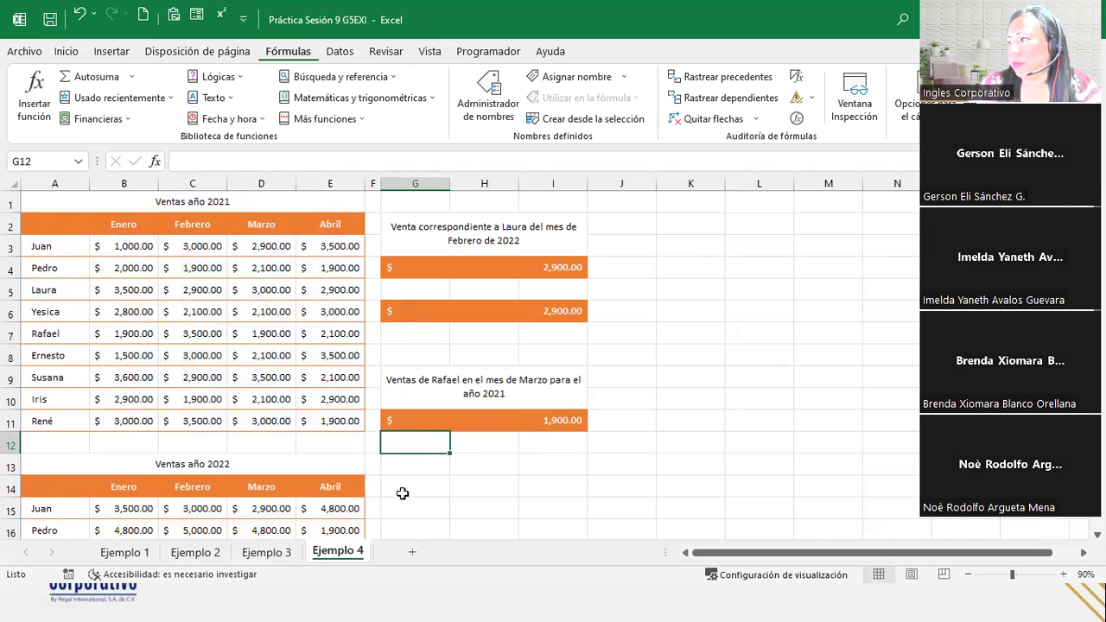
pyautogui.click(510, 425)
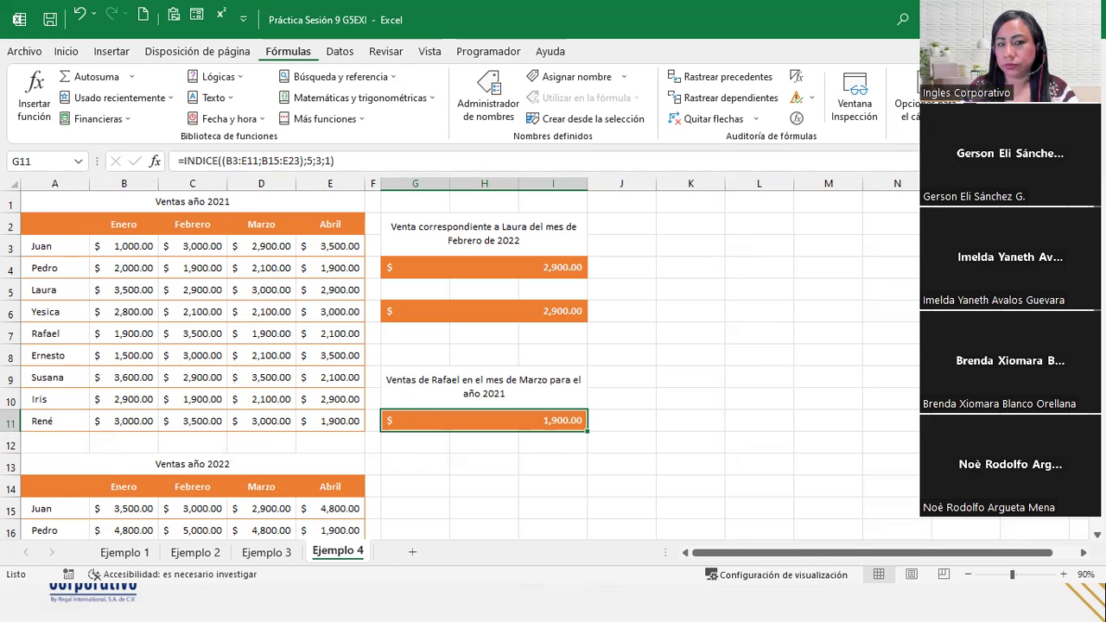
pyautogui.hotkey('alt', 'Tab')
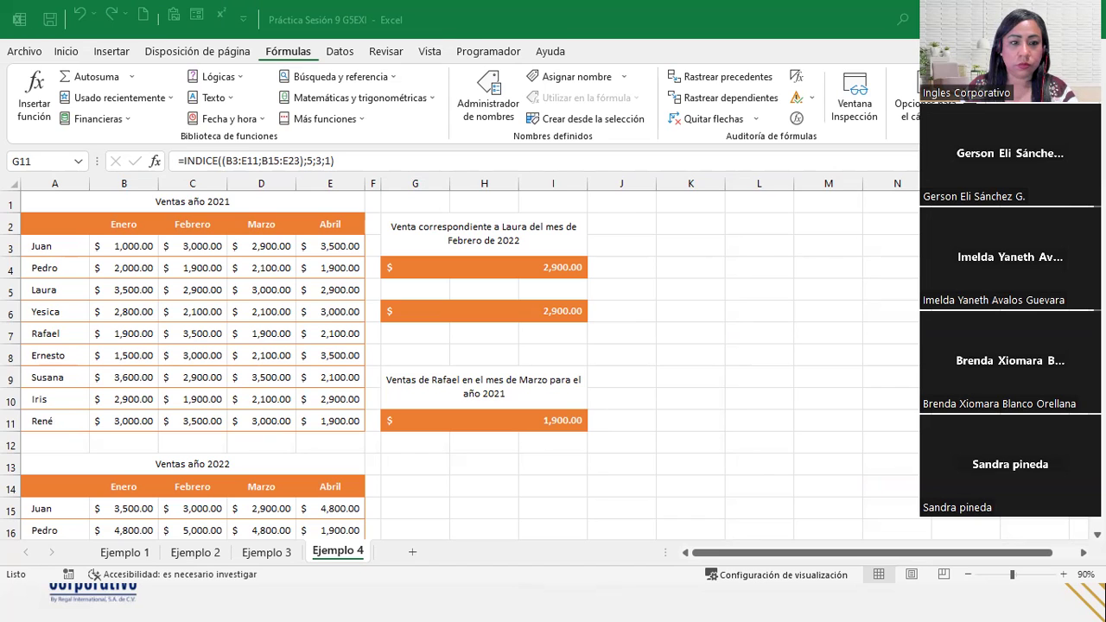
pyautogui.hotkey('alt', 'Tab')
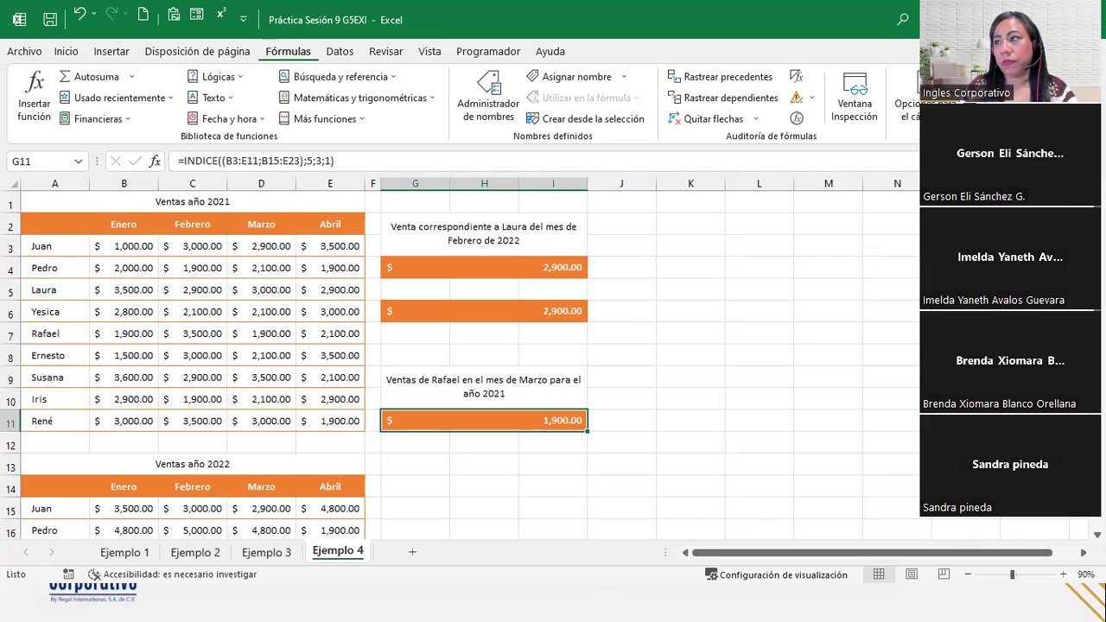
pyautogui.hotkey('alt', 'Tab')
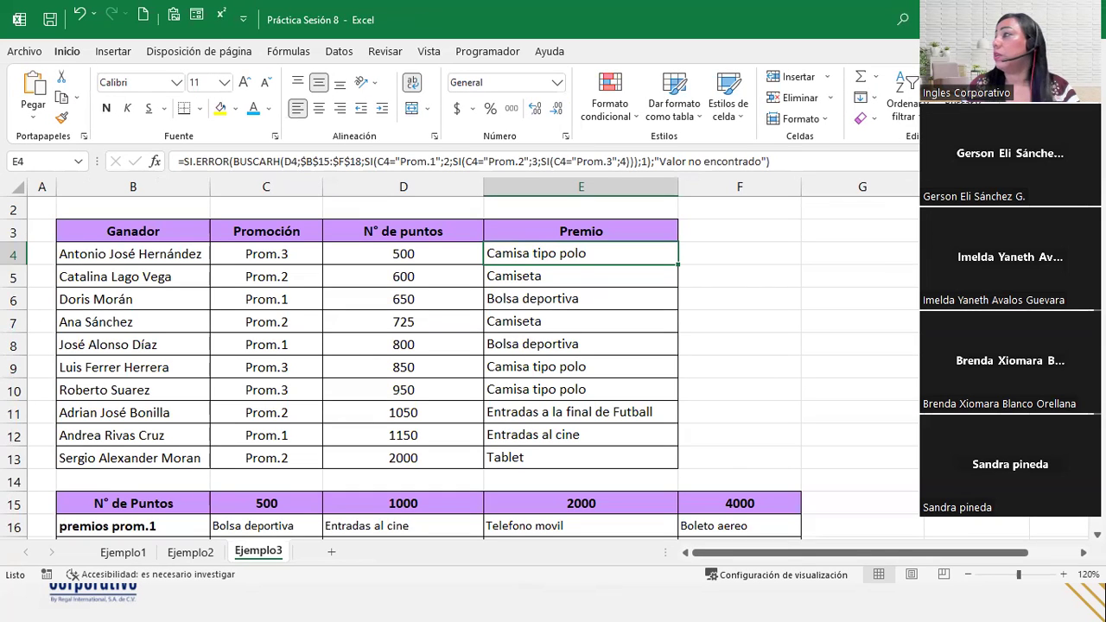
# Switch windows to the Práctica2 sesión 8 G5EXI workbook showing its EJERCITACION Ejercicio 1 tables.
pyautogui.hotkey('alt', 'Tab')
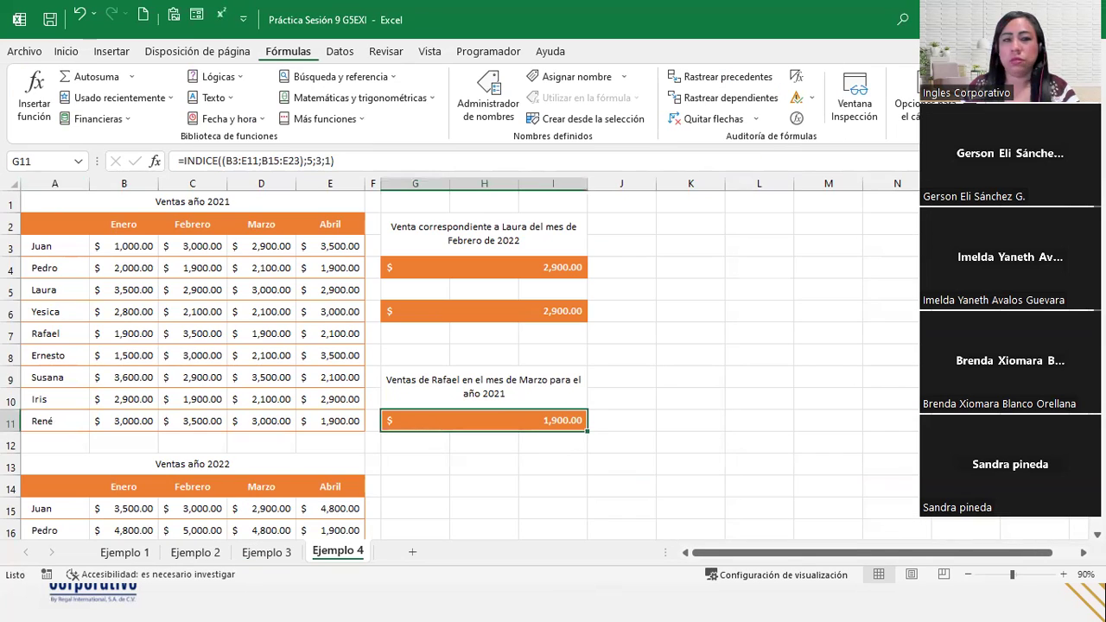
pyautogui.hotkey('alt', 'Tab')
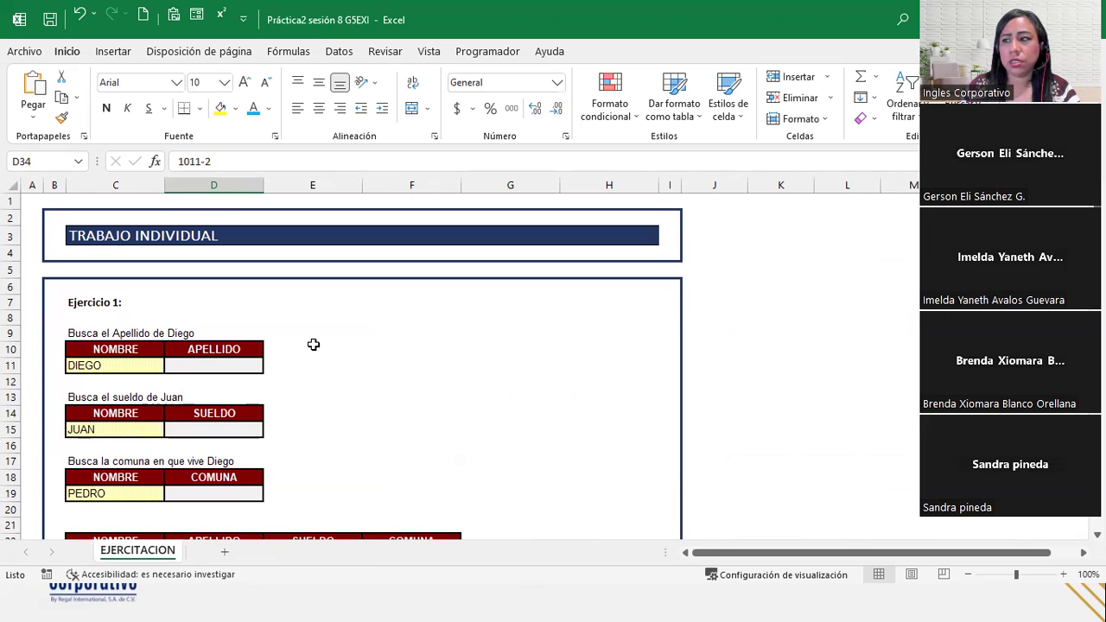
pyautogui.scroll(-1, 313, 344)
pyautogui.scroll(-3, 313, 344)
pyautogui.scroll(-3, 313, 344)
pyautogui.scroll(-4, 313, 344)
pyautogui.scroll(-3, 313, 344)
pyautogui.scroll(-3, 313, 344)
pyautogui.scroll(-2, 313, 344)
pyautogui.scroll(-1, 313, 344)
pyautogui.scroll(8, 311, 342)
pyautogui.scroll(9, 309, 341)
pyautogui.scroll(3, 307, 338)
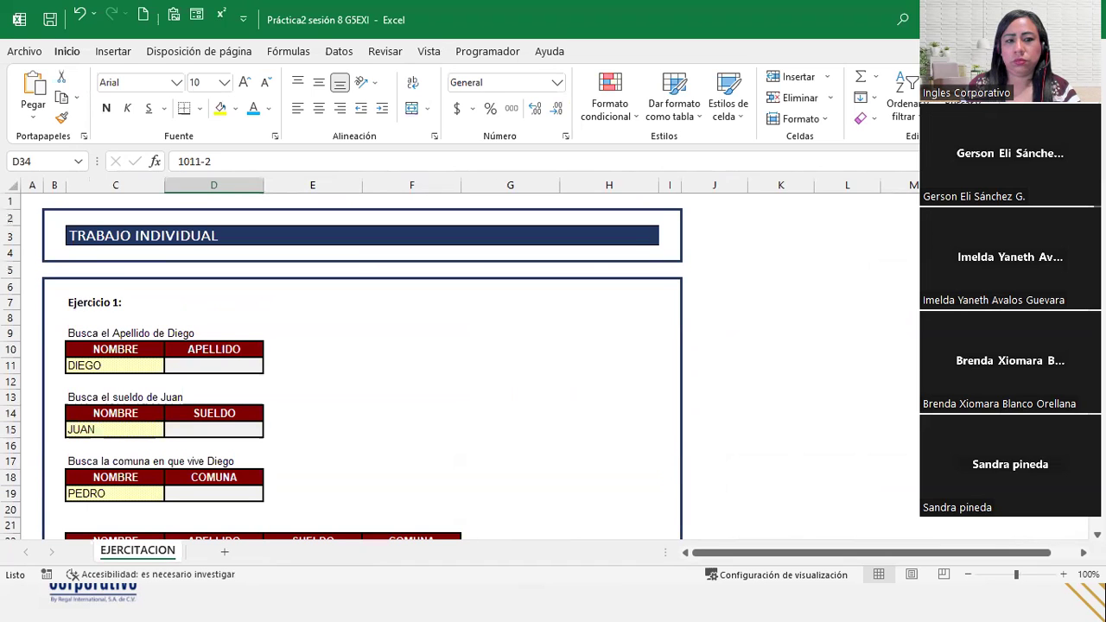
pyautogui.click(336, 364)
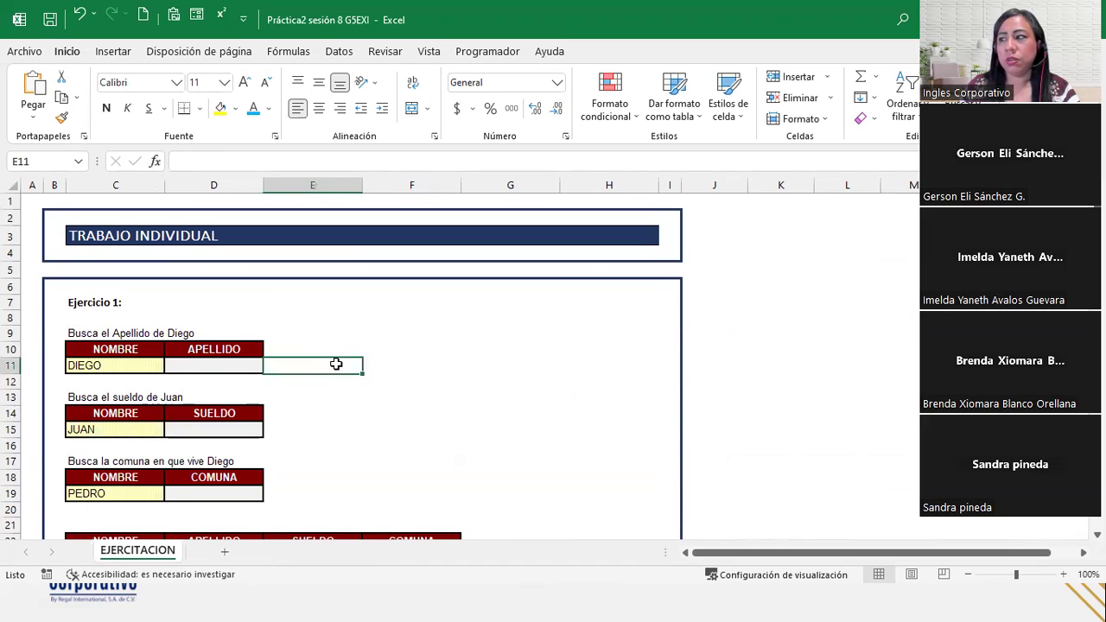
pyautogui.click(161, 364)
pyautogui.click(186, 364)
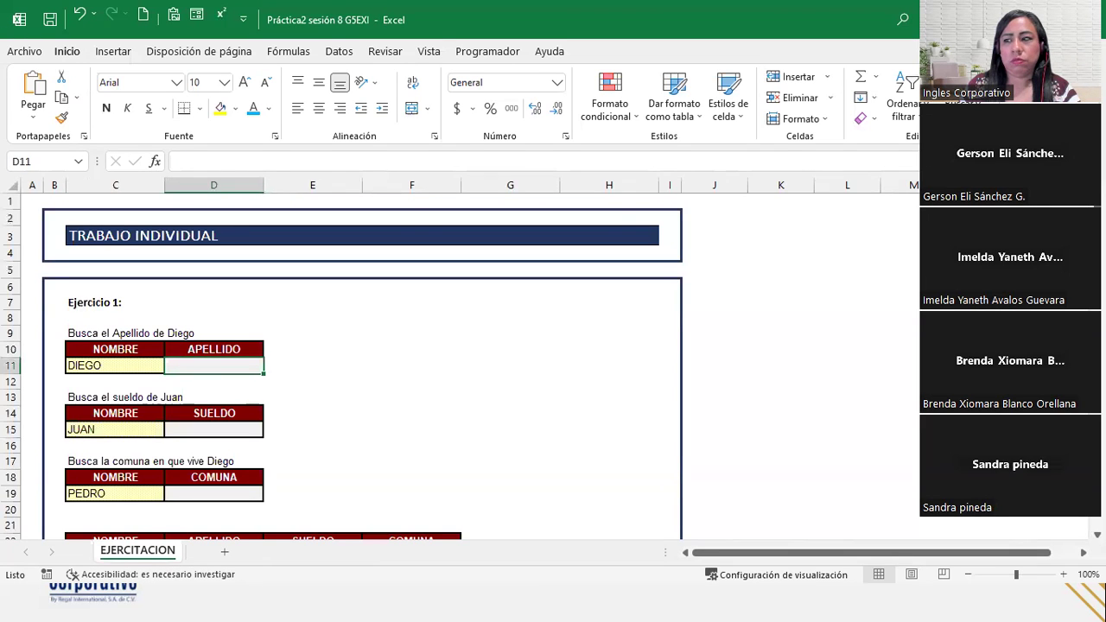
pyautogui.scroll(-5, 357, 353)
pyautogui.scroll(-5, 450, 354)
pyautogui.scroll(-5, 415, 365)
pyautogui.scroll(-2, 399, 361)
pyautogui.scroll(-1, 391, 355)
pyautogui.scroll(2, 390, 354)
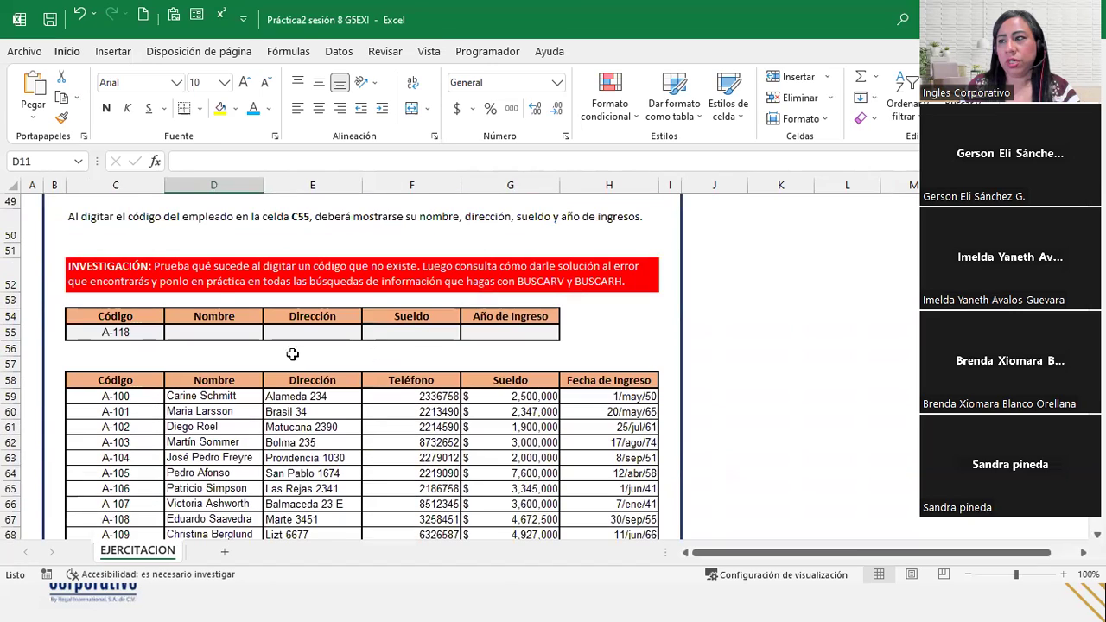
pyautogui.click(199, 332)
pyautogui.scroll(-4, 332, 450)
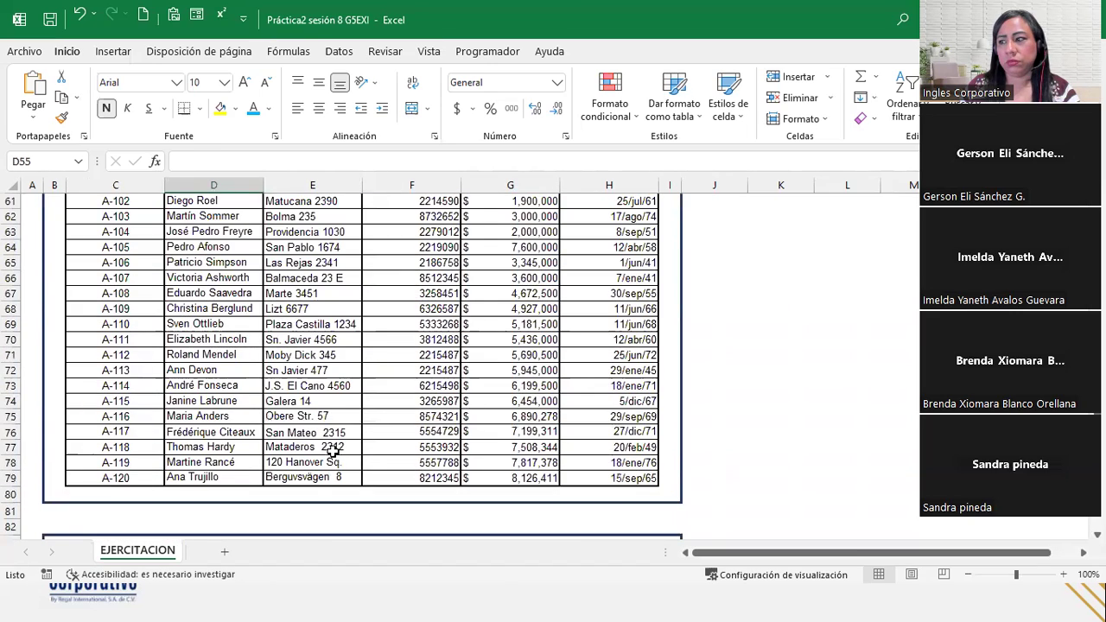
pyautogui.scroll(-4, 333, 451)
pyautogui.scroll(-4, 327, 442)
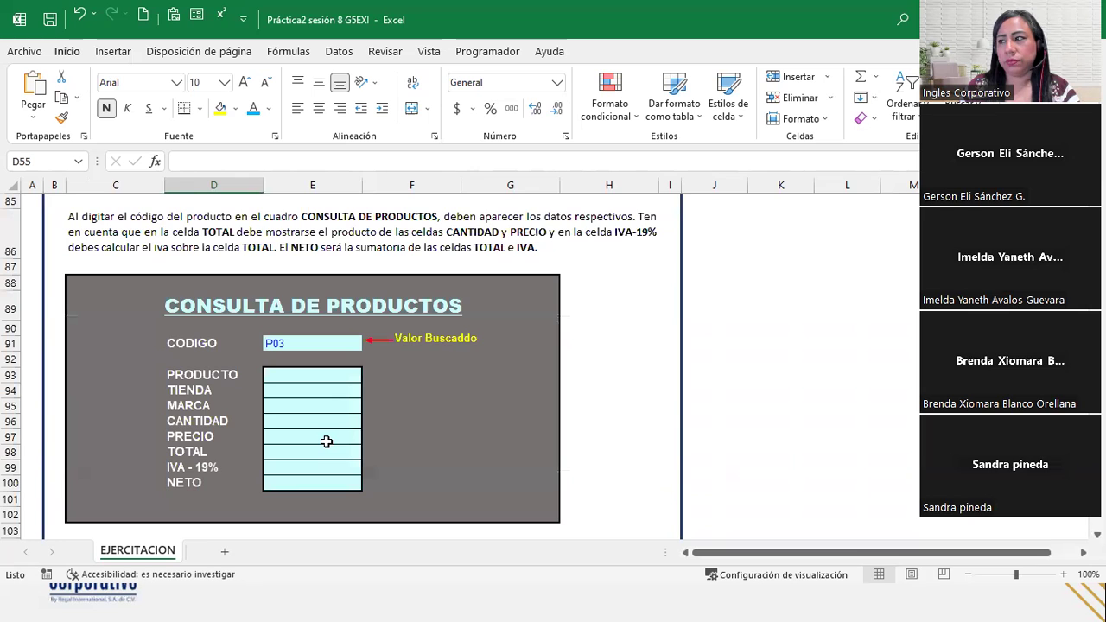
pyautogui.scroll(1, 327, 442)
pyautogui.scroll(9, 327, 442)
pyautogui.scroll(10, 326, 442)
pyautogui.scroll(6, 327, 440)
pyautogui.scroll(3, 327, 440)
pyautogui.scroll(-2, 326, 438)
pyautogui.click(196, 252)
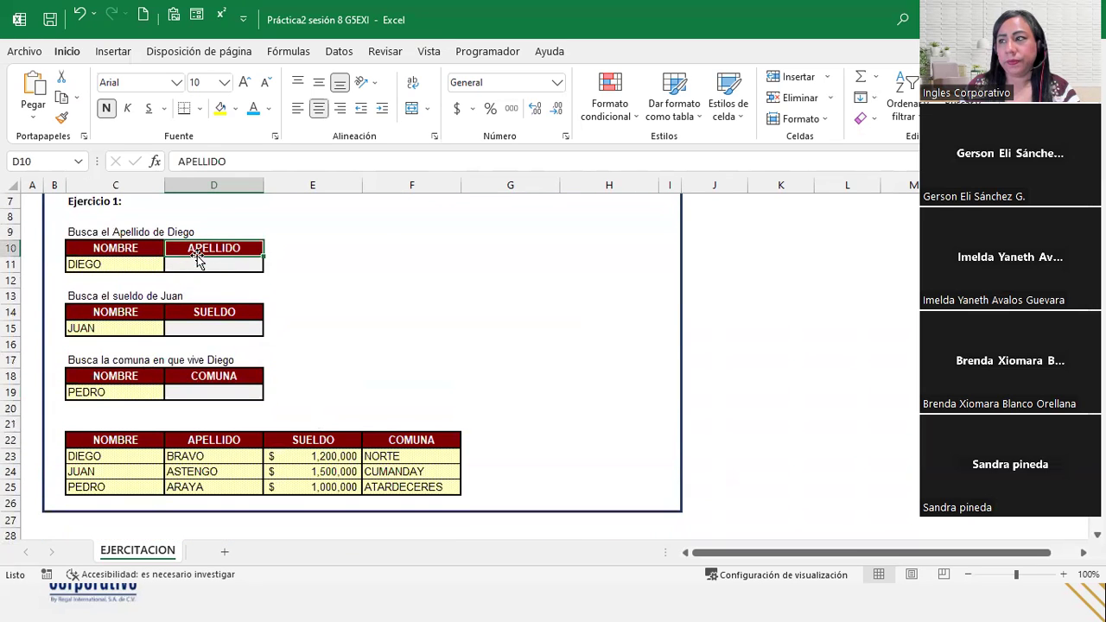
pyautogui.press('Down')
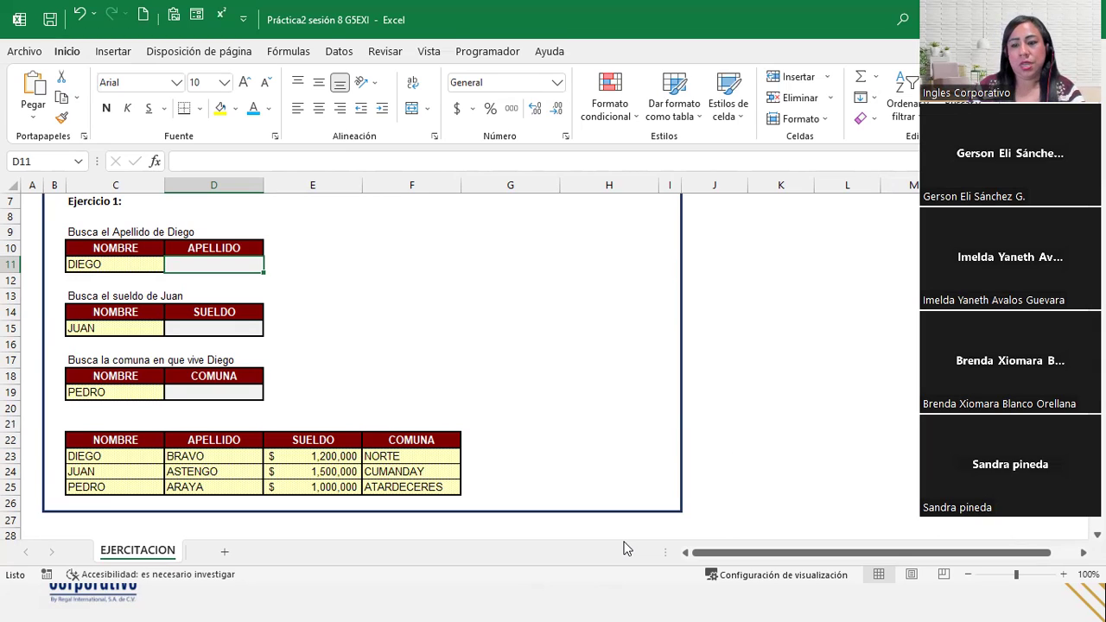
# In D11, start =BUSCARV(C11; using DIEGO in C11 as the lookup value.
pyautogui.write('=busc')
pyautogui.press('Down')
pyautogui.press('Escape')
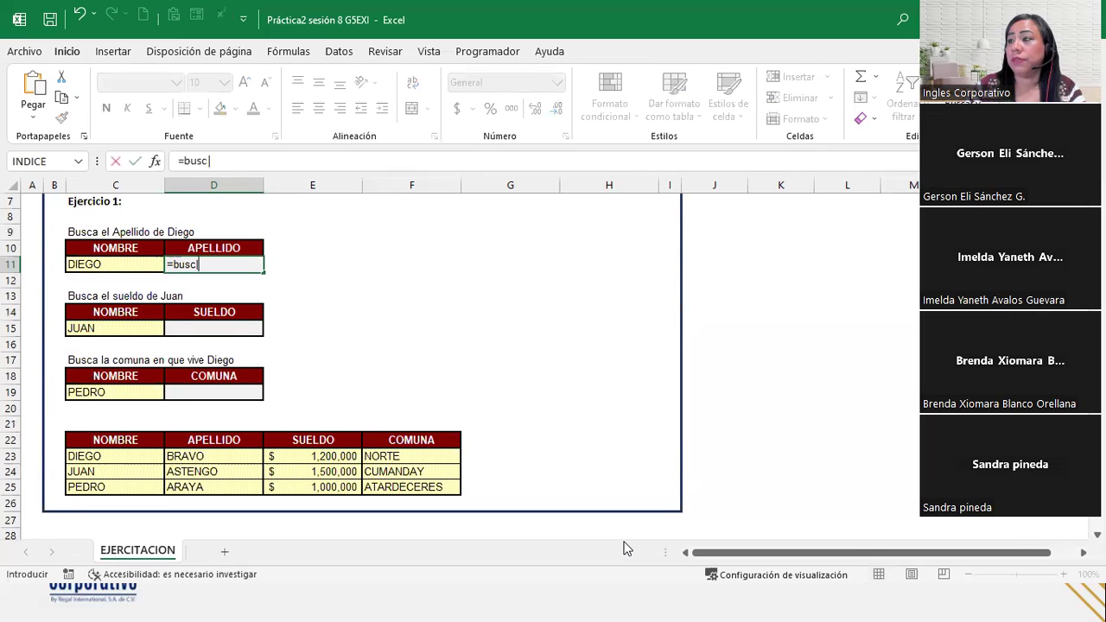
pyautogui.press('BackSpace')
pyautogui.write('c')
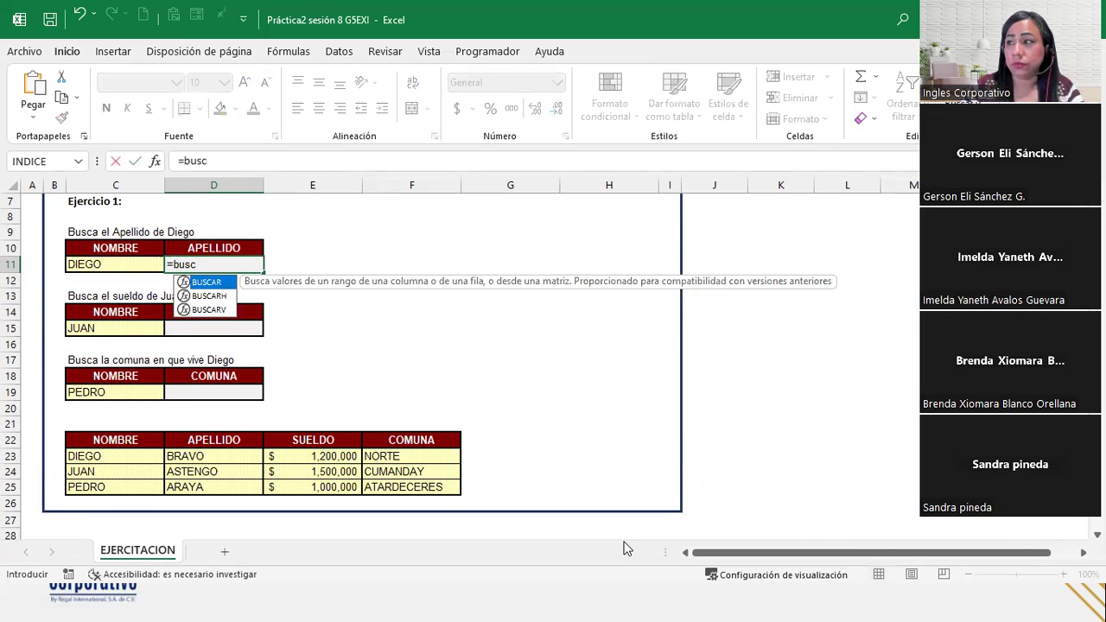
pyautogui.press('Down')
pyautogui.press('Down')
pyautogui.press('Tab')
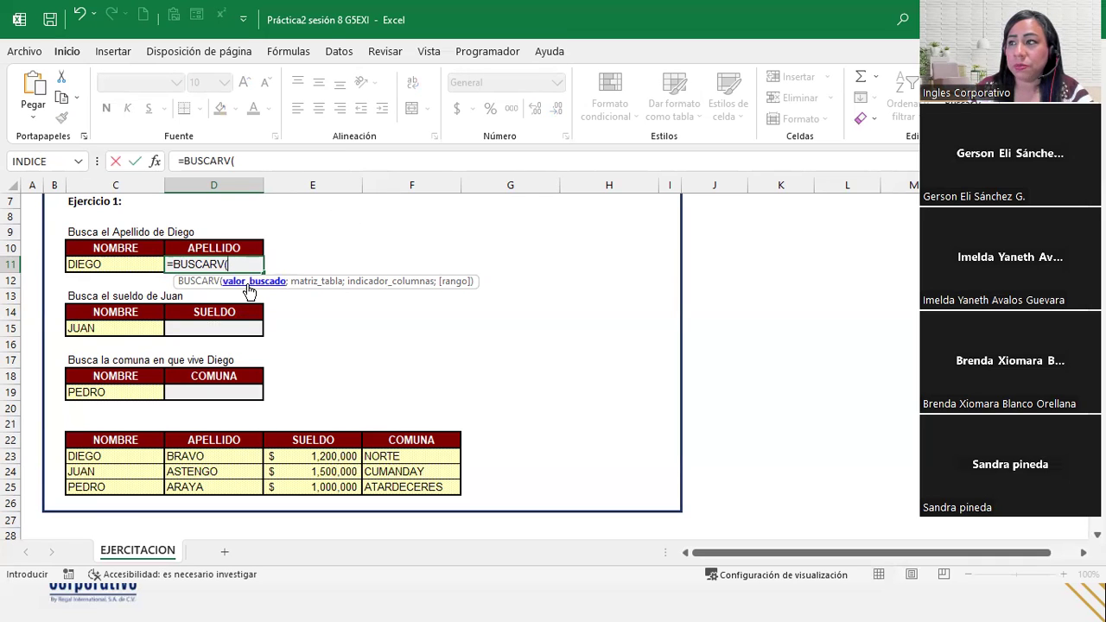
pyautogui.click(115, 264)
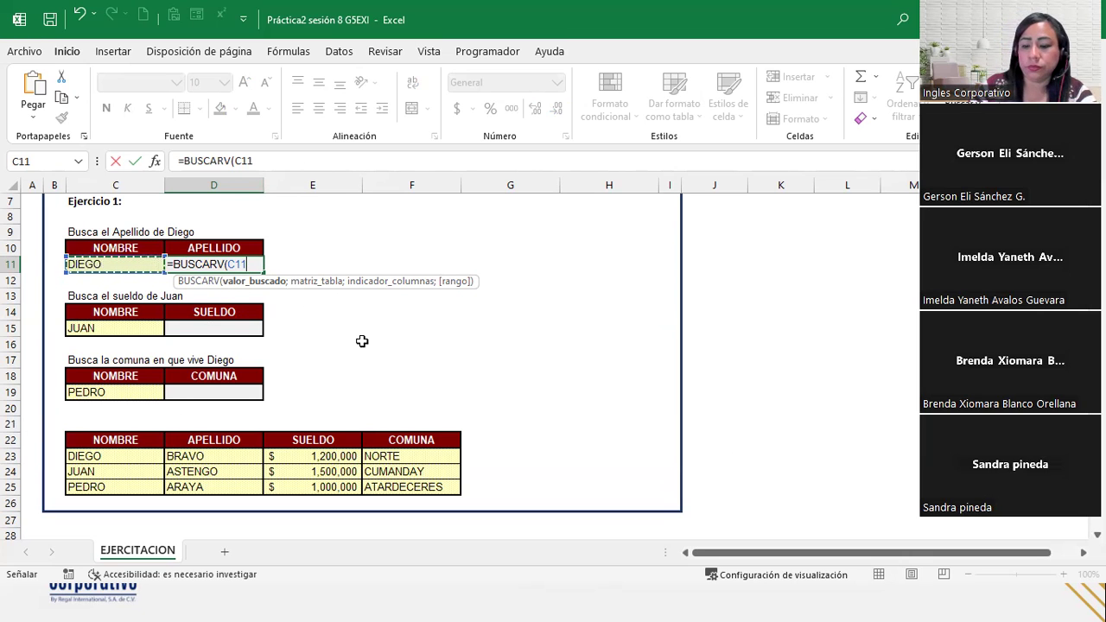
pyautogui.write(';')
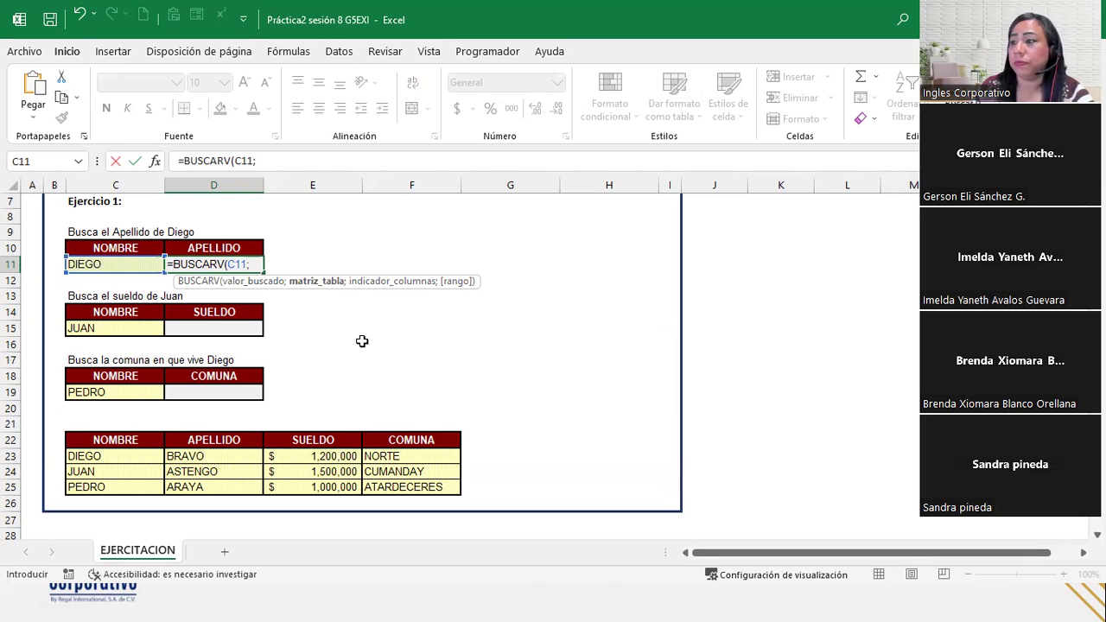
# Add table C22:F25, column 2 and exact match 0, giving =BUSCARV(C11;C22:F25;2;0).
pyautogui.click(156, 442)
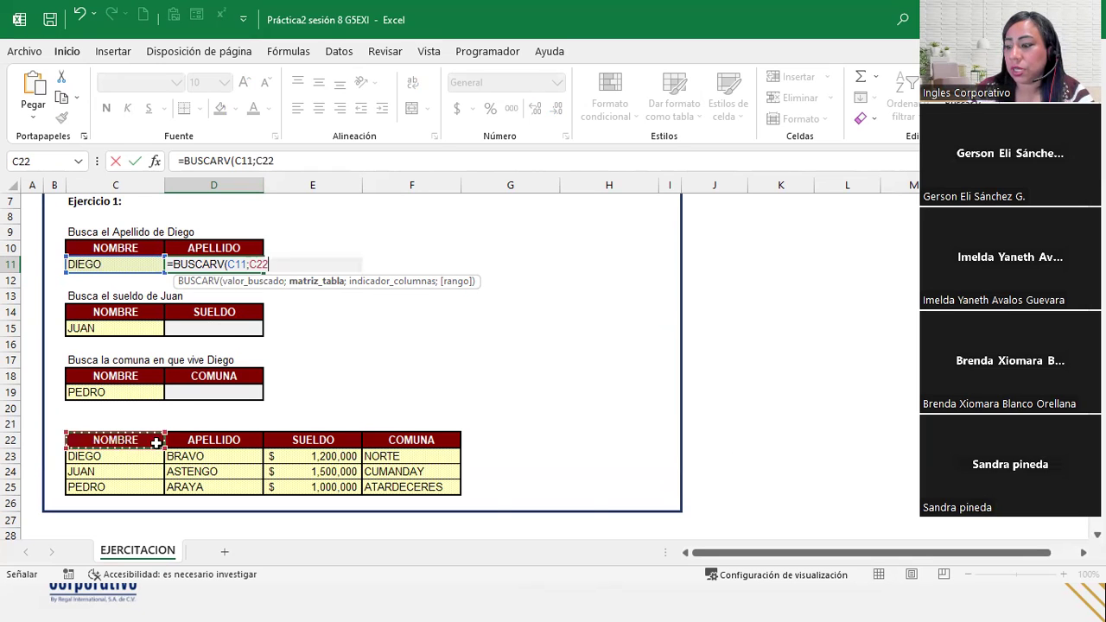
pyautogui.moveTo(156, 443); pyautogui.dragTo(439, 480)
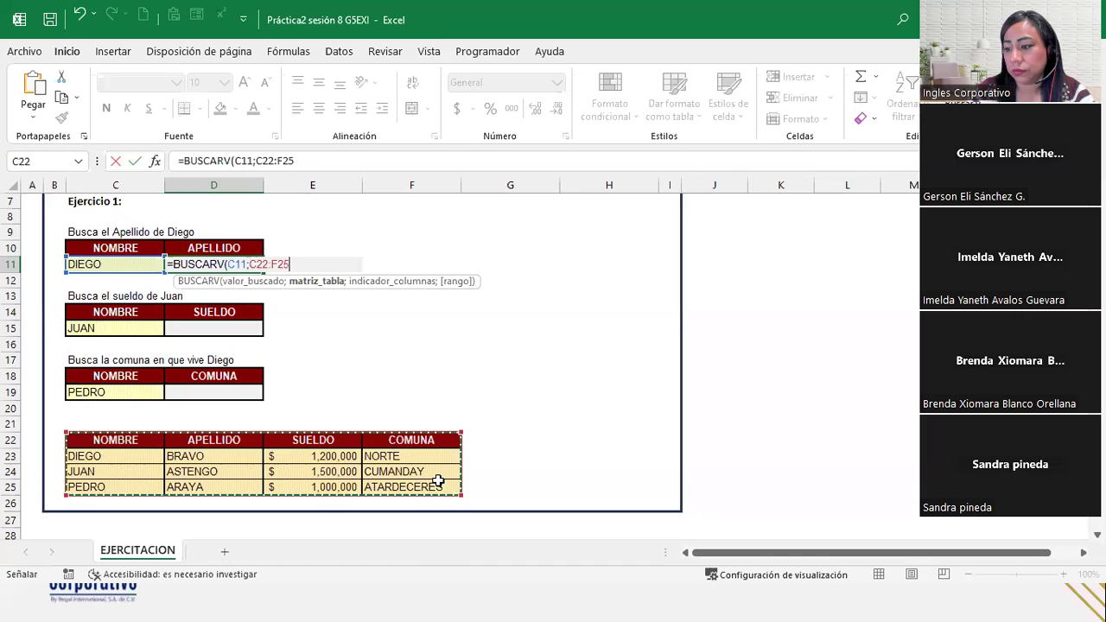
pyautogui.write(';')
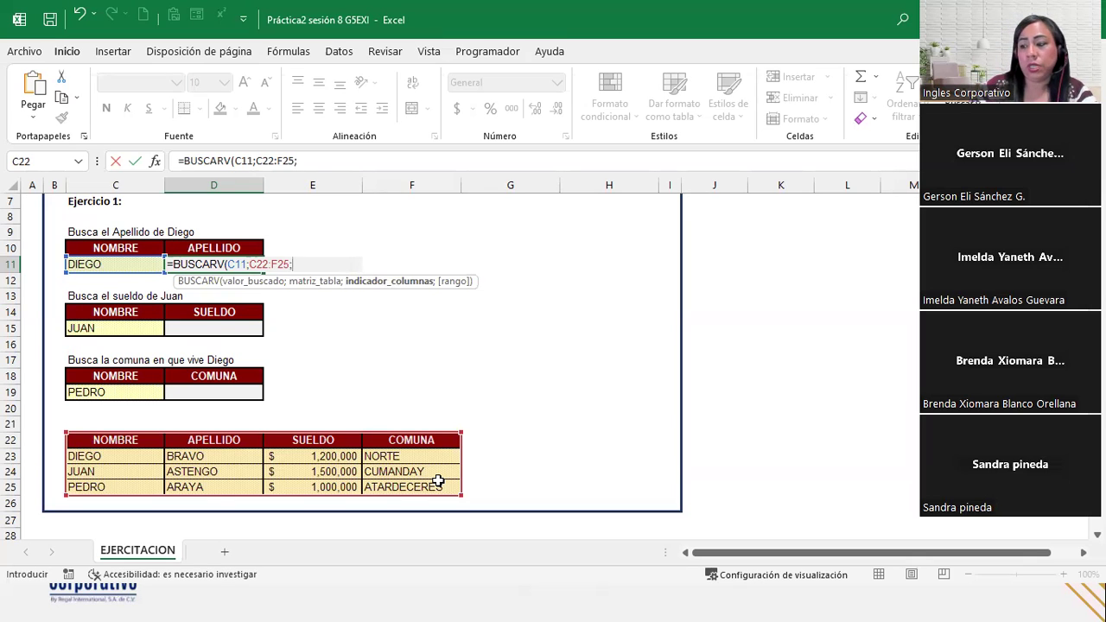
pyautogui.write('2')
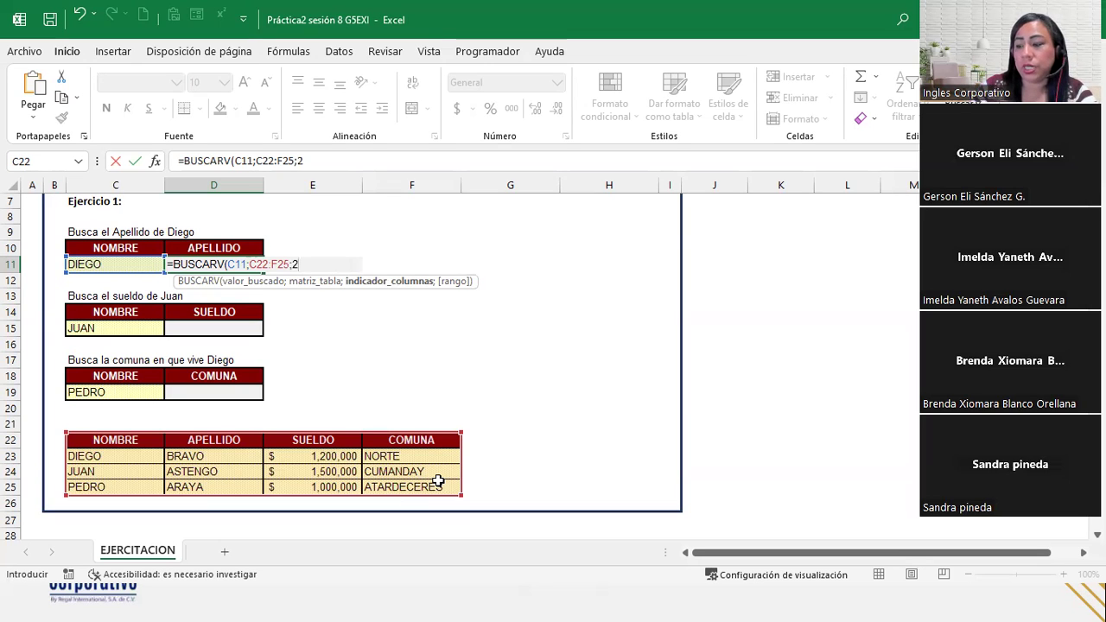
pyautogui.write(';')
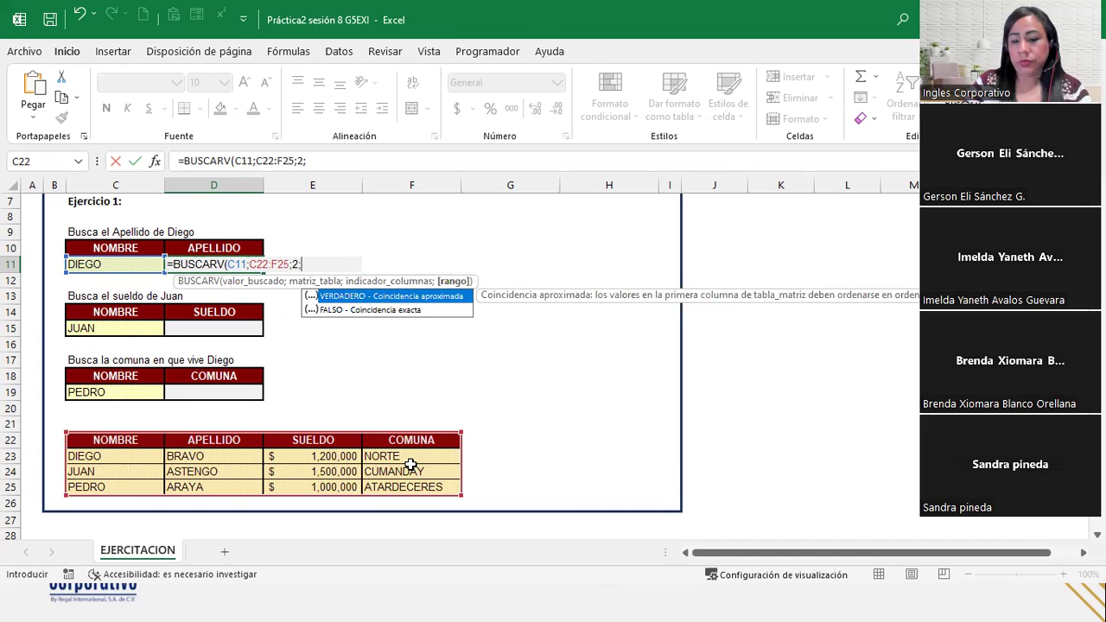
pyautogui.write('0)')
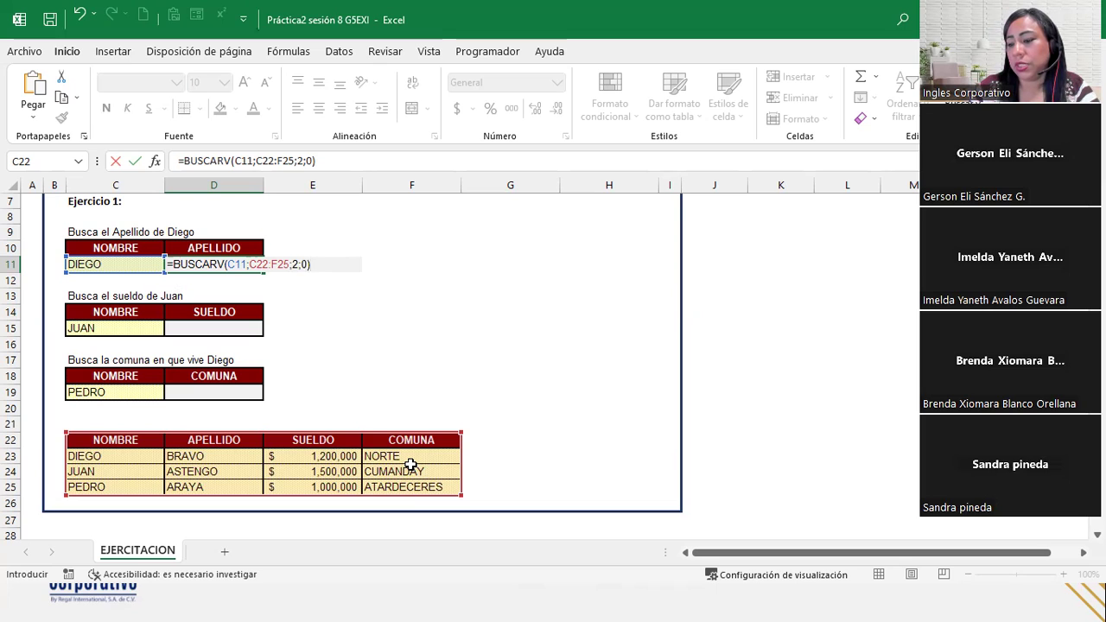
# Commit the D11 formula so it shows BRAVO, then select the SUELDO cell D15.
pyautogui.press('Return')
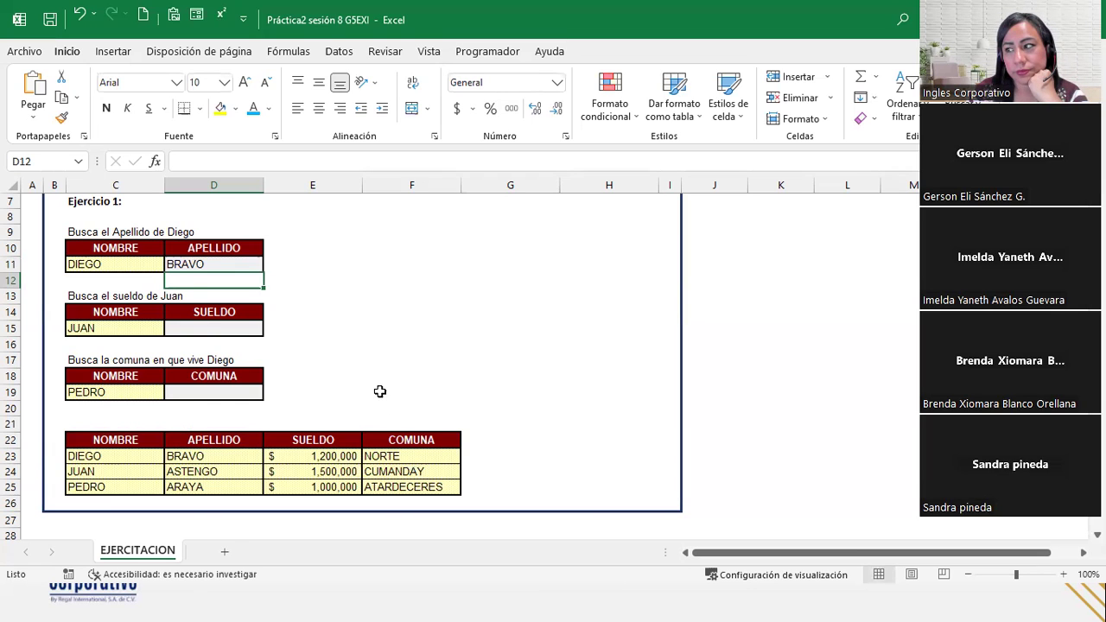
pyautogui.click(247, 334)
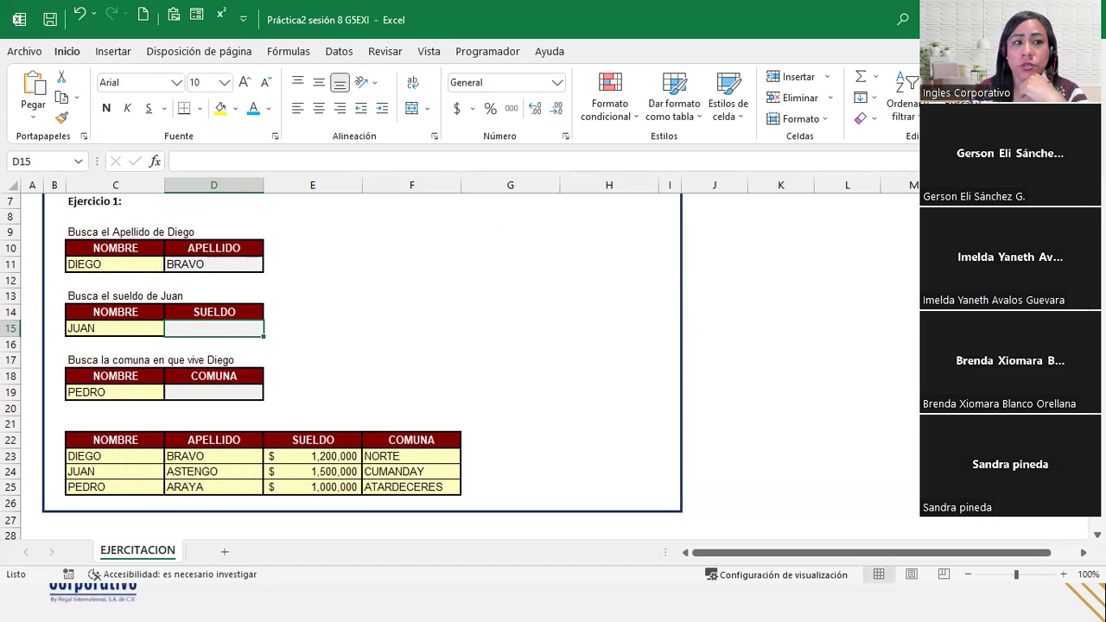
pyautogui.hotkey('alt', 'Tab')
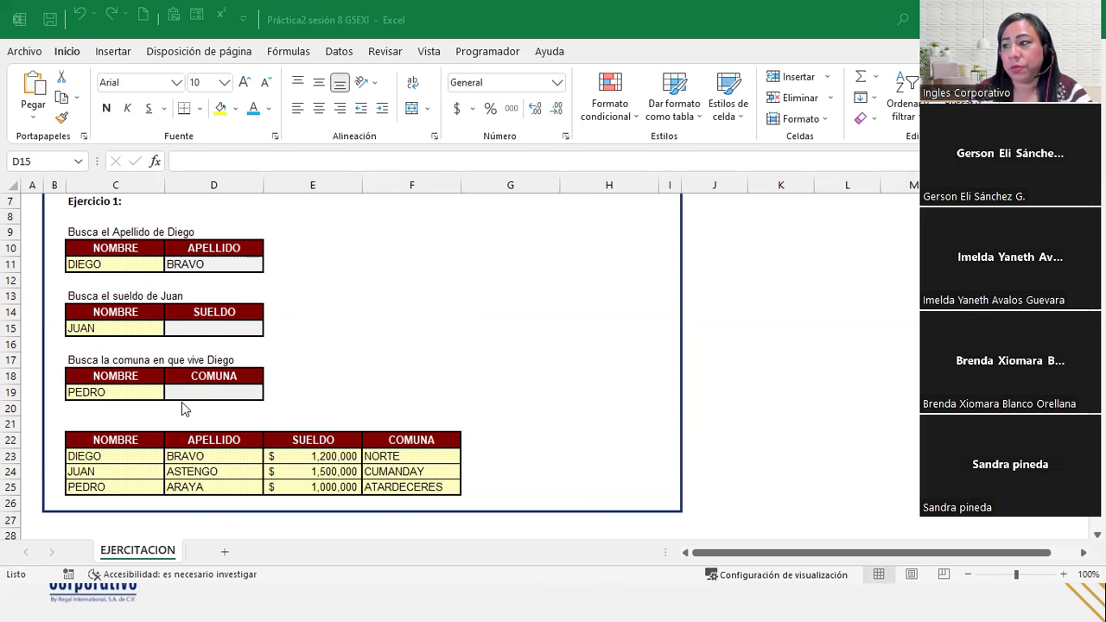
pyautogui.scroll(-6, 177, 393)
pyautogui.scroll(-5, 174, 394)
pyautogui.scroll(-4, 173, 394)
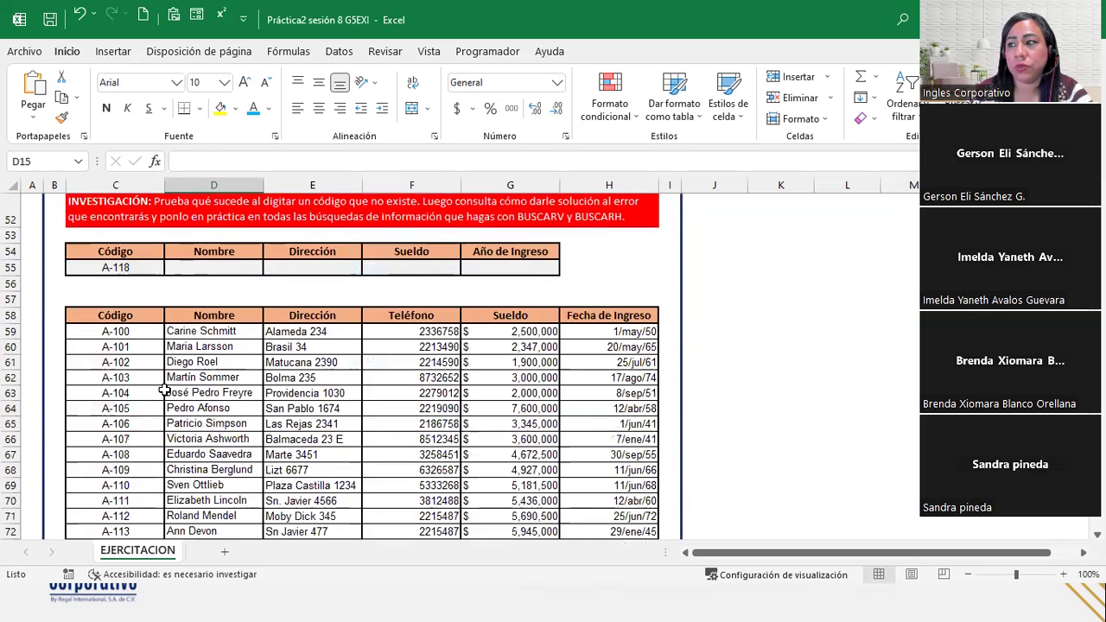
pyautogui.scroll(-3, 168, 392)
pyautogui.scroll(-3, 164, 390)
pyautogui.scroll(-5, 164, 390)
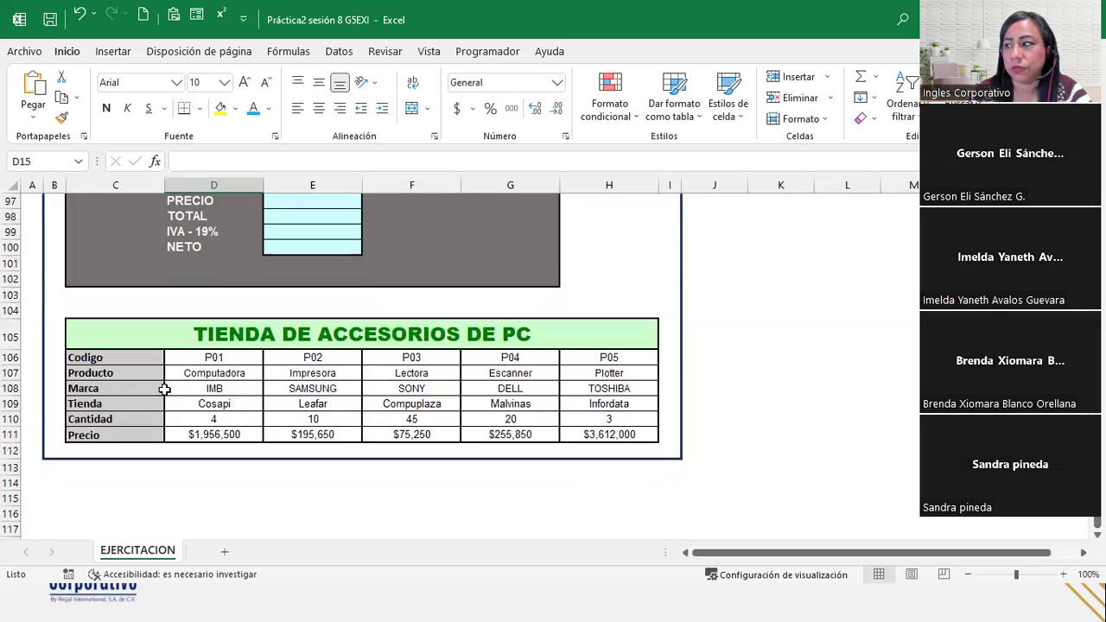
pyautogui.scroll(6, 164, 390)
pyautogui.scroll(6, 165, 389)
pyautogui.scroll(7, 164, 387)
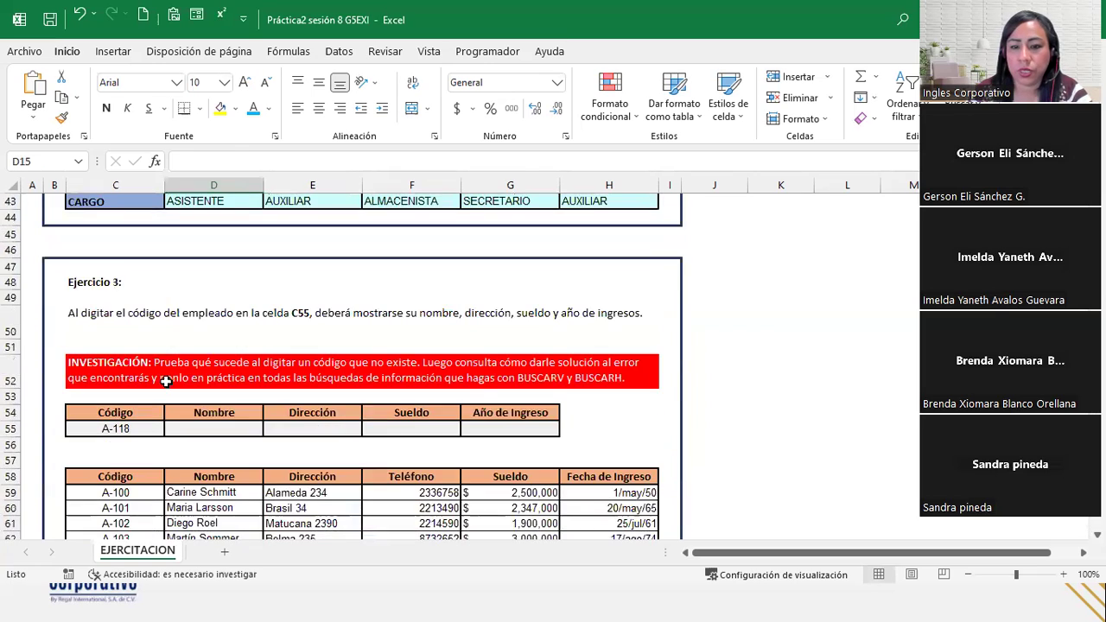
pyautogui.scroll(7, 163, 381)
pyautogui.scroll(4, 163, 381)
pyautogui.scroll(2, 162, 381)
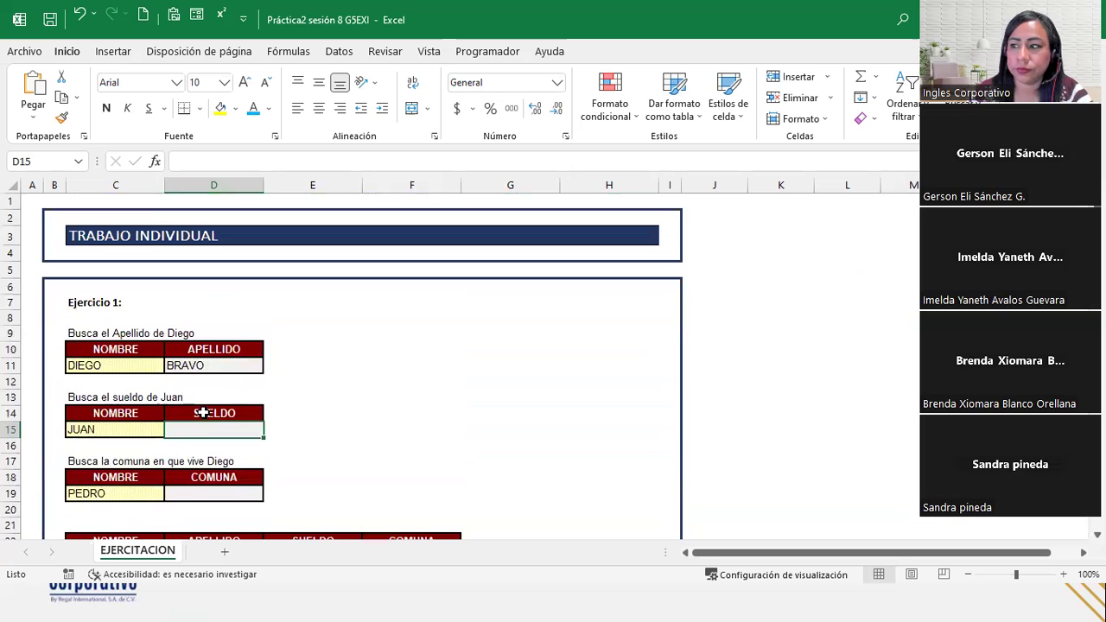